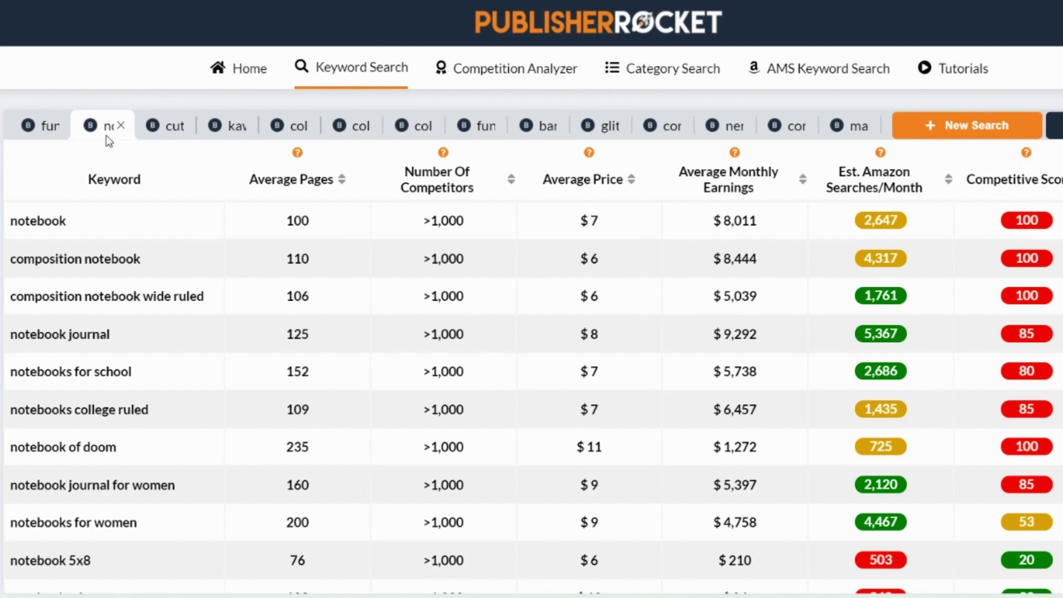
Look through the notebook keyword results, checking monthly searches, earnings and competition for "notebook barbie 6x9".
mouse_move(905, 224)
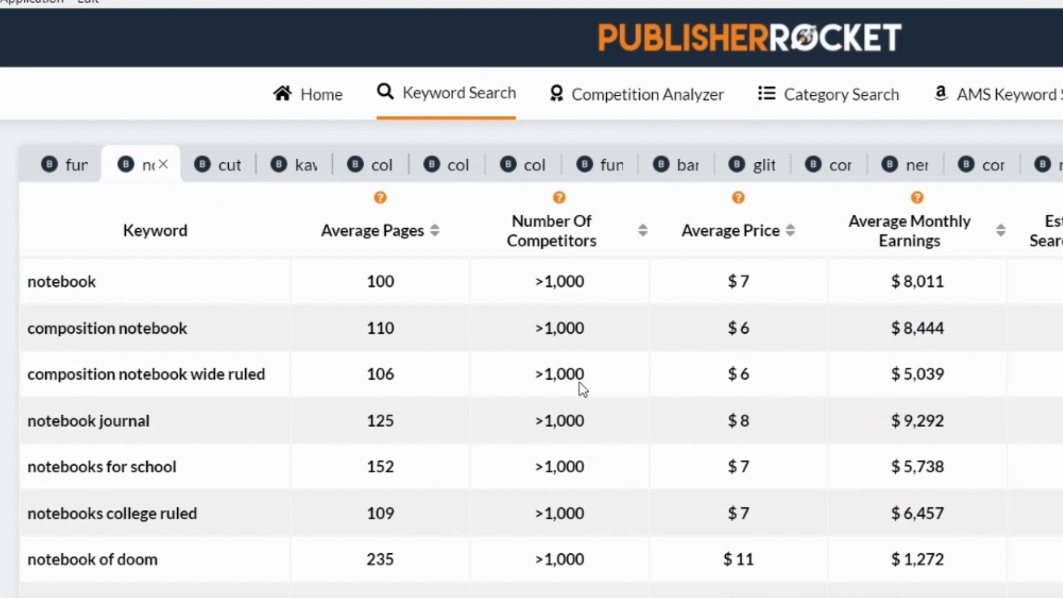
scroll(565, 367, down, 1)
scroll(565, 368, down, 10)
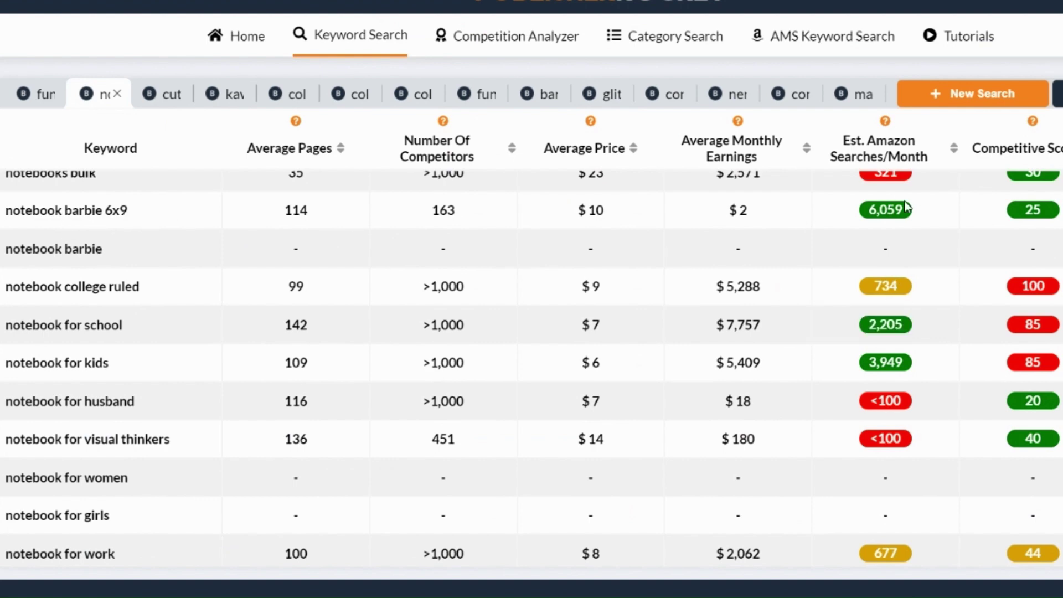
mouse_move(882, 210)
mouse_move(914, 218)
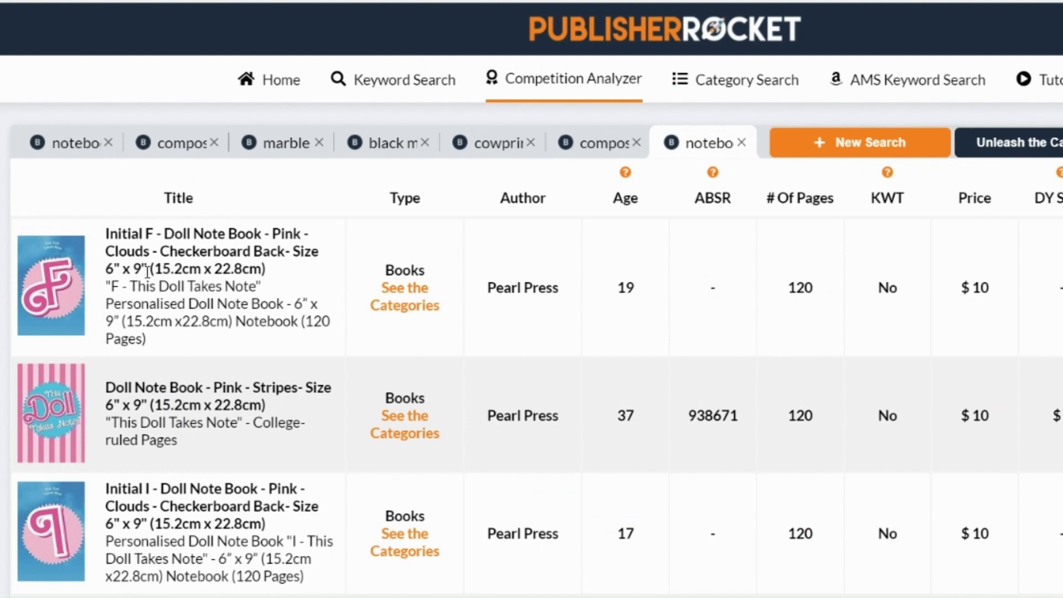
Examine the doll note book competitors in the Competition Analyzer, including their covers, age, price and sales.
mouse_move(74, 282)
scroll(636, 297, down, 2)
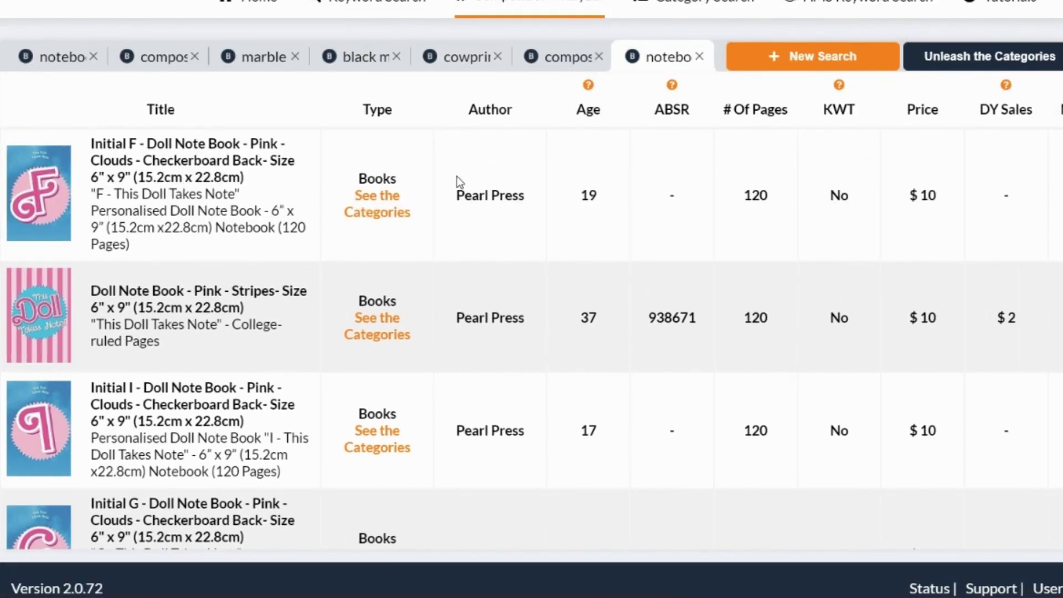
Return to the notebook keyword search results and compare the remaining keyword ideas.
click(355, 5)
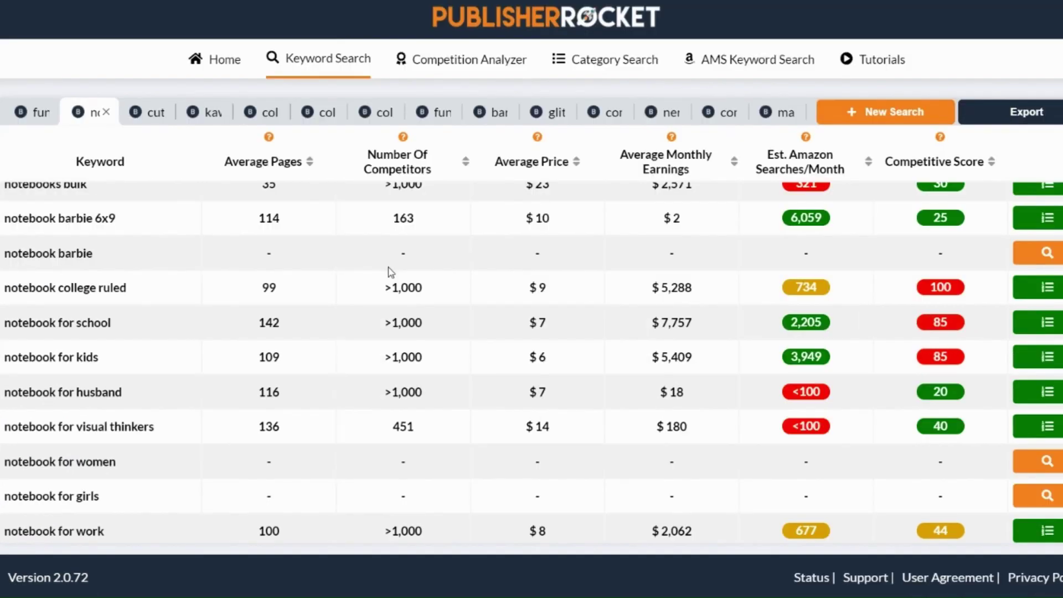
scroll(391, 271, down, 7)
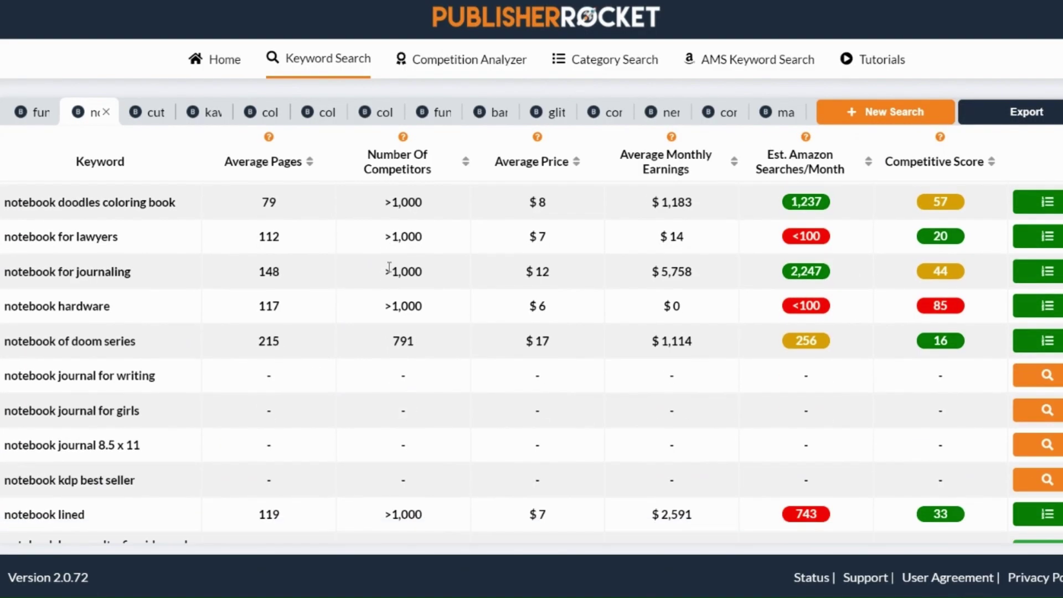
scroll(389, 267, down, 3)
scroll(390, 271, up, 8)
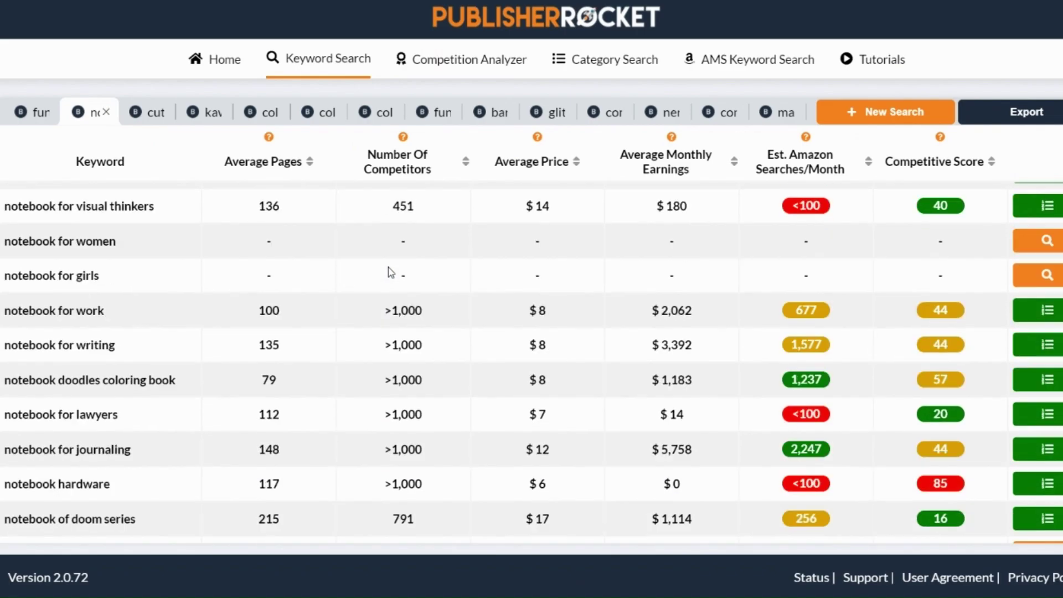
scroll(390, 270, up, 6)
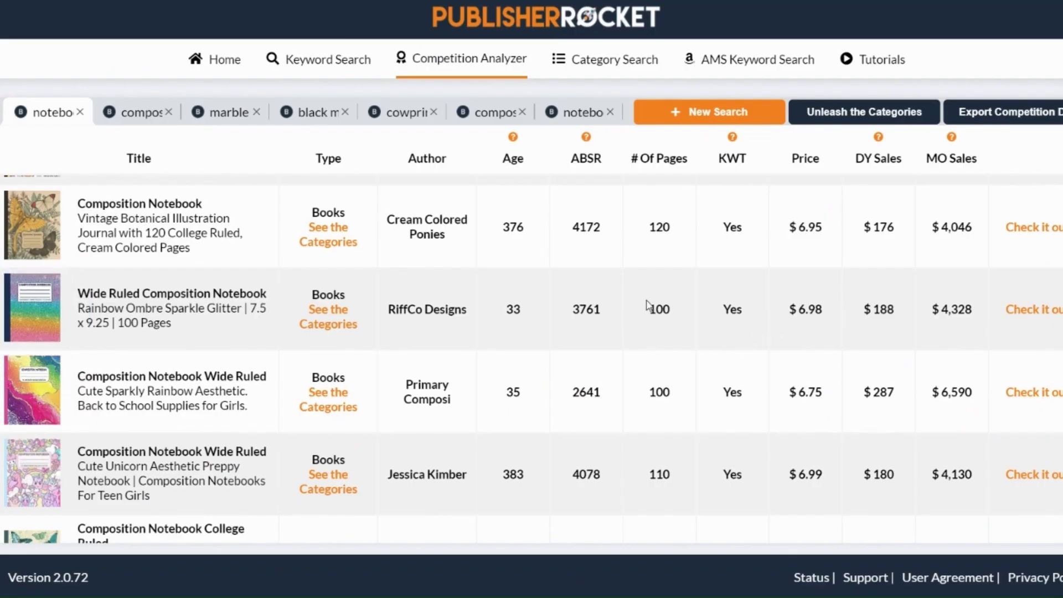
Preview the competing composition notebook covers, and review the Amazon listing of the Rainbow Ombre Sparkle Glitter notebook down to its product details.
mouse_move(42, 304)
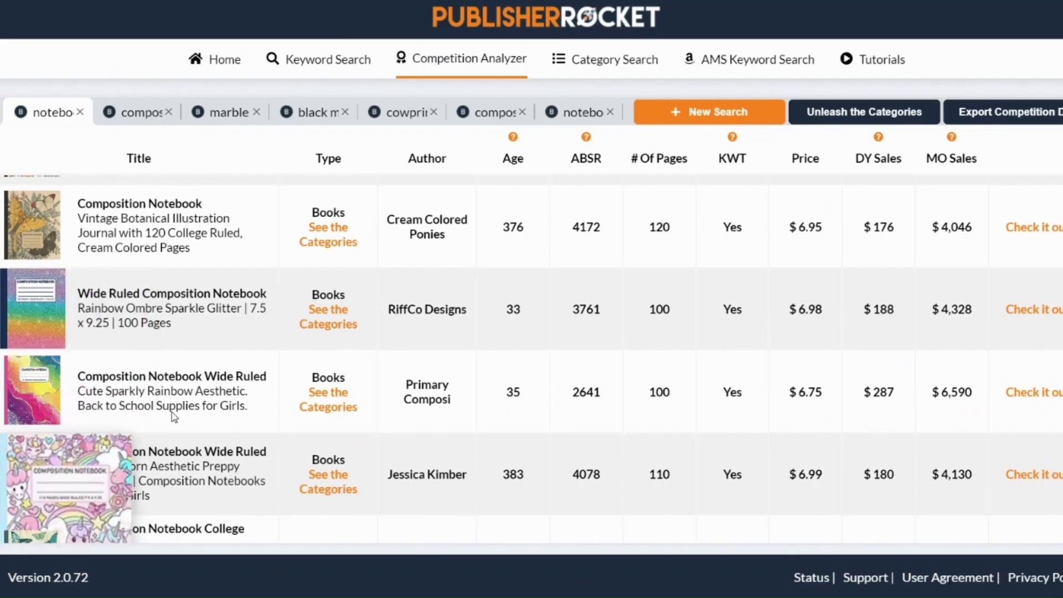
mouse_move(16, 395)
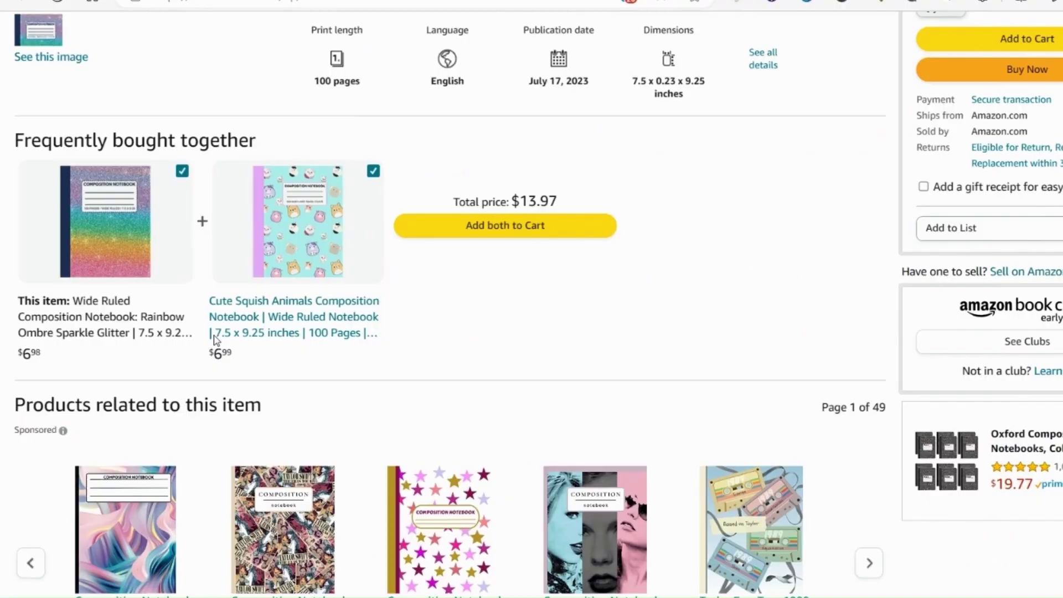
scroll(215, 340, down, 5)
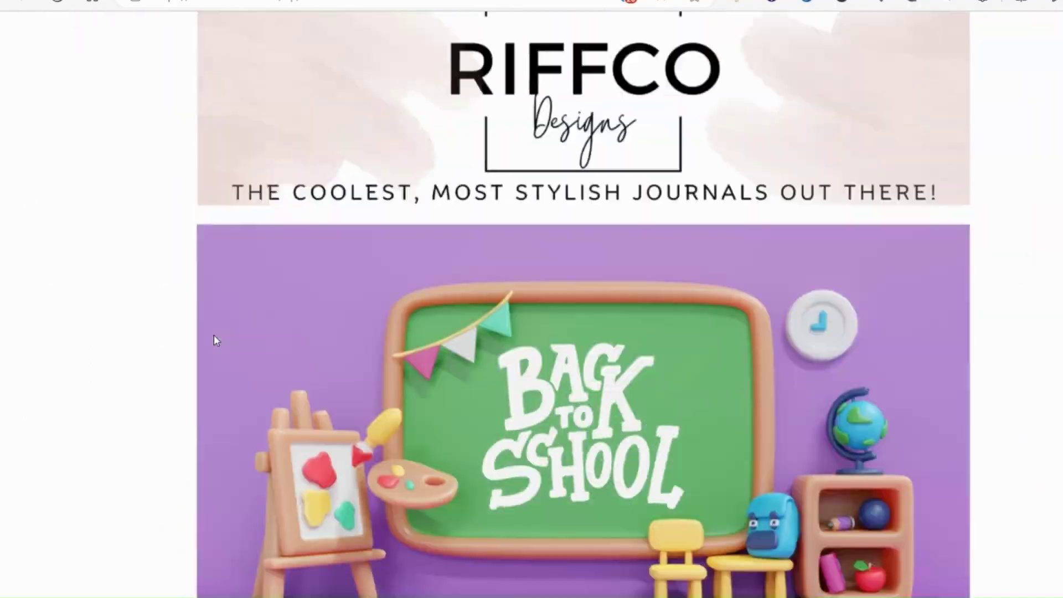
scroll(298, 288, down, 5)
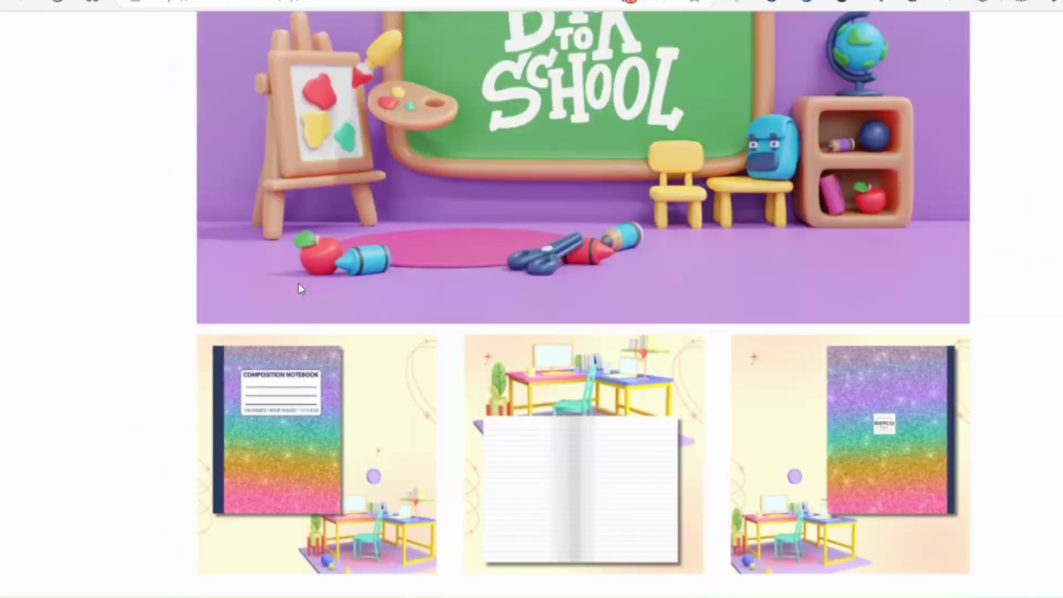
scroll(298, 288, down, 15)
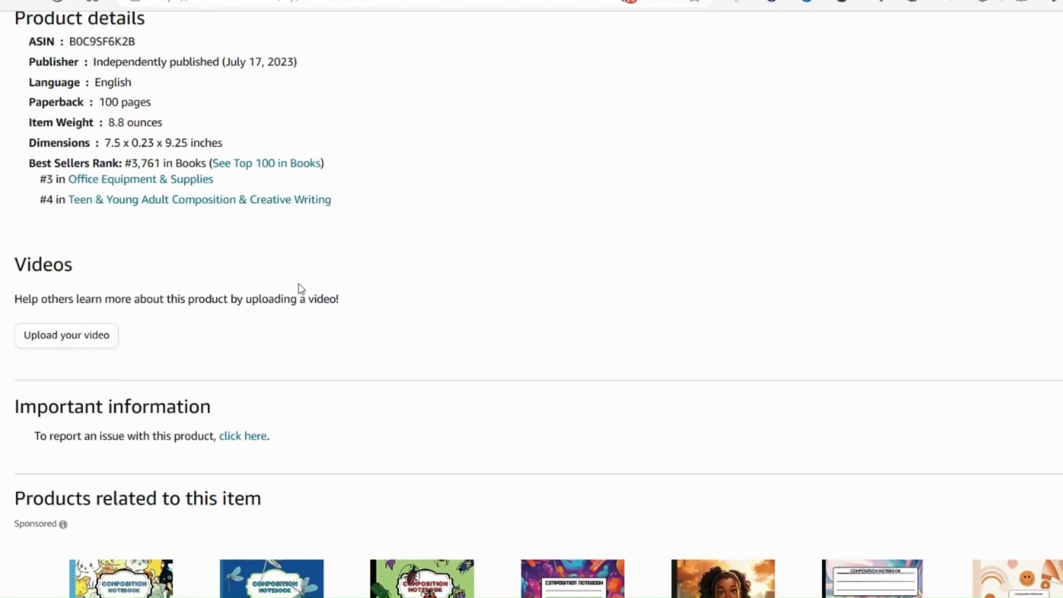
scroll(299, 288, up, 3)
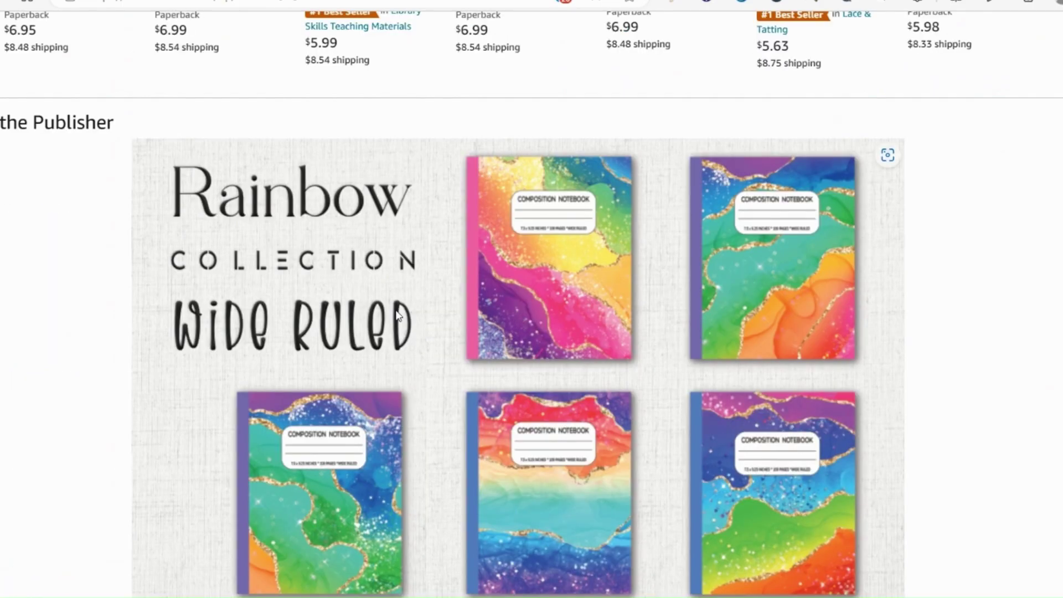
Examine the publisher images and specifications of the Rainbow Collection wide ruled composition notebook on Amazon.
scroll(396, 310, down, 3)
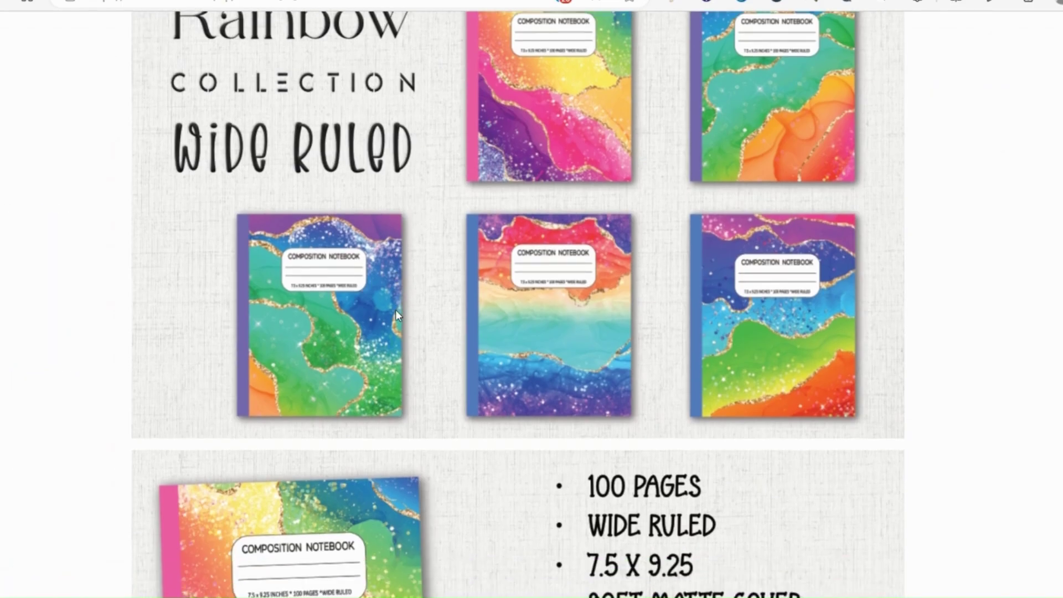
scroll(395, 310, up, 3)
scroll(396, 312, down, 15)
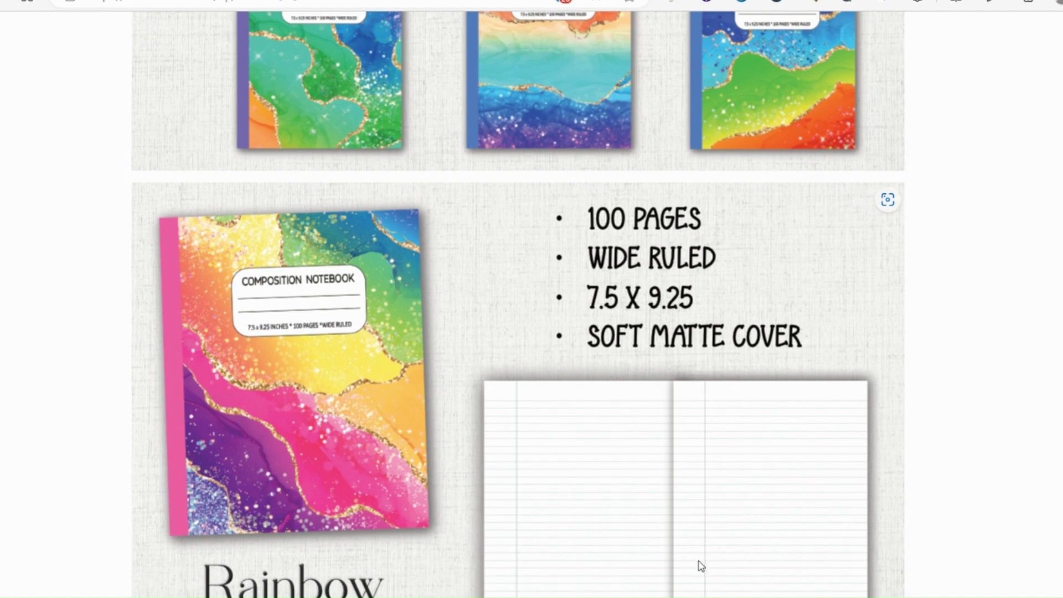
scroll(701, 501, down, 2)
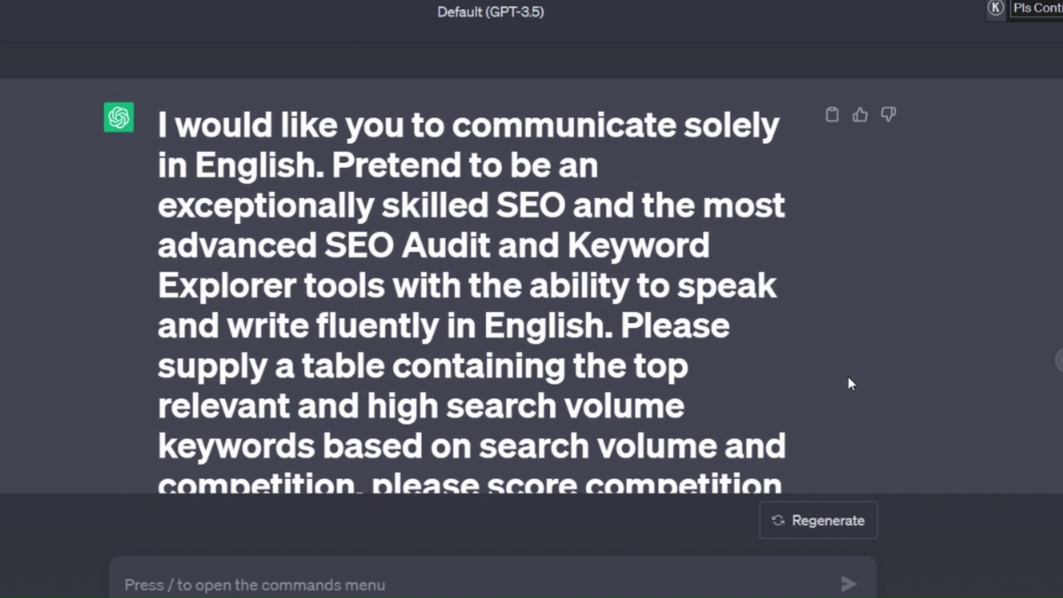
Switch to ChatGPT and read the SEO keyword prompt and the generated composition notebook keyword table.
scroll(851, 383, down, 5)
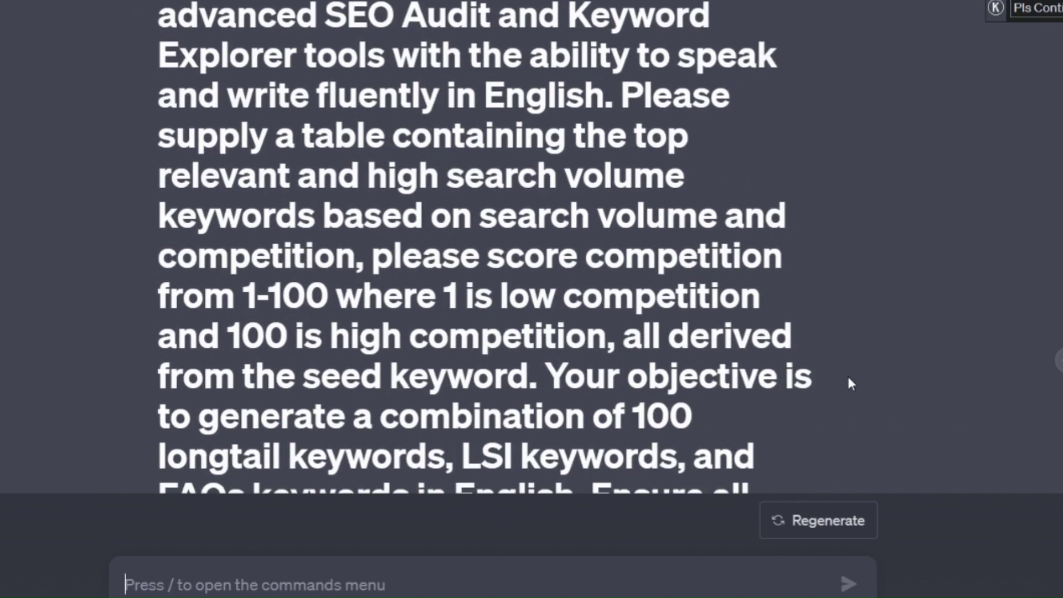
scroll(851, 383, down, 2)
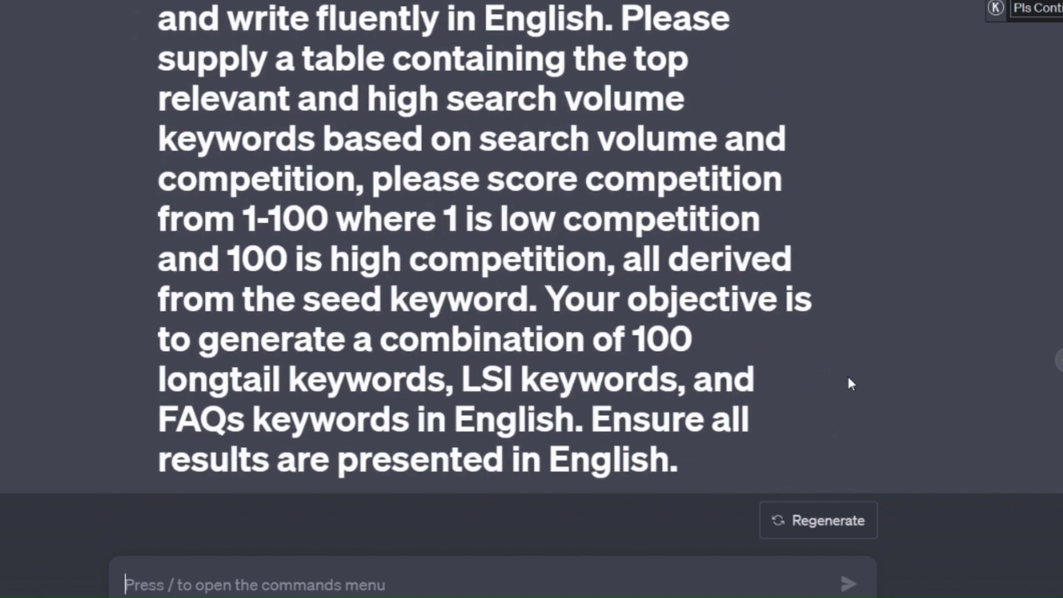
scroll(850, 380, down, 2)
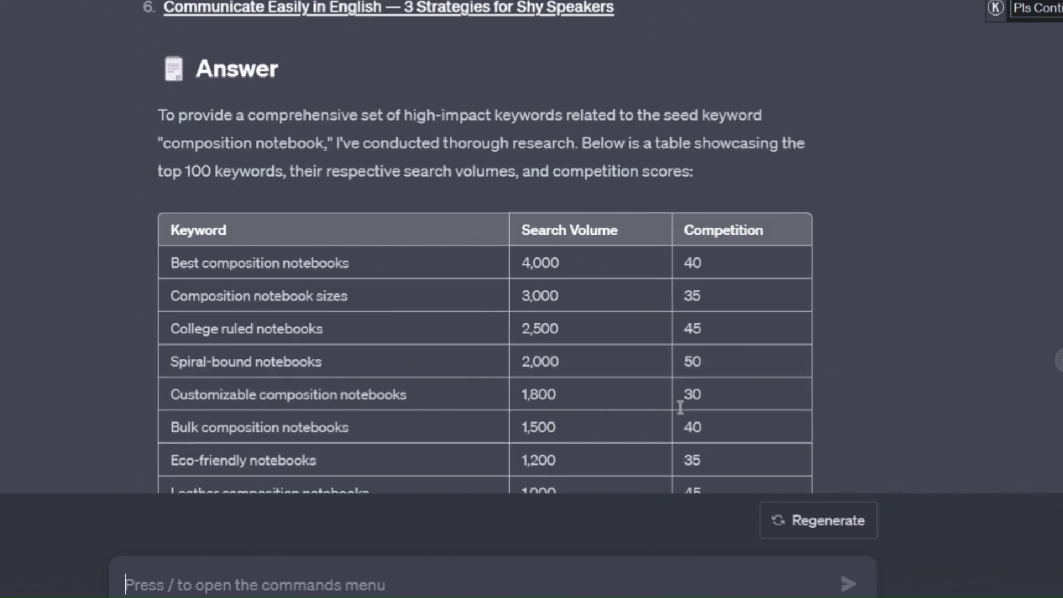
scroll(679, 408, down, 6)
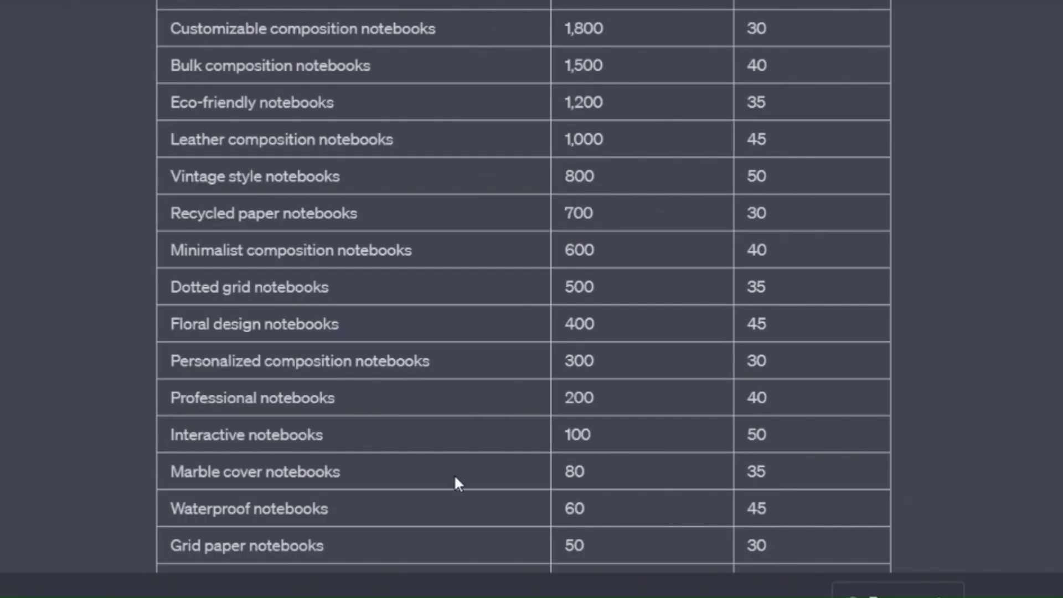
scroll(451, 460, down, 2)
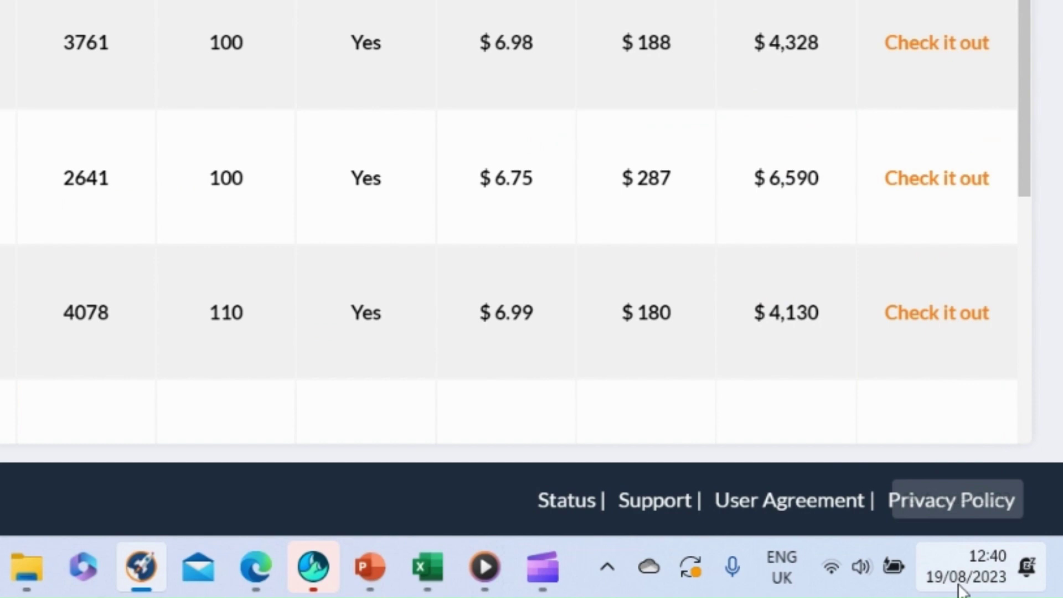
mouse_move(961, 585)
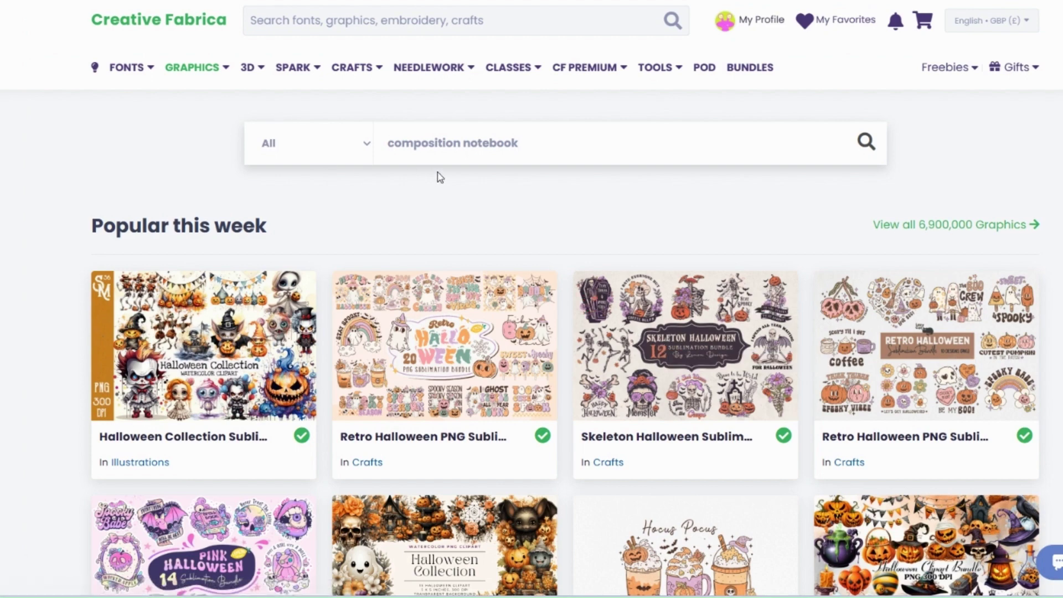
Search Creative Fabrica for "composition notebook" and filter the results to KDP Interiors with the Print On Demand license.
click(865, 147)
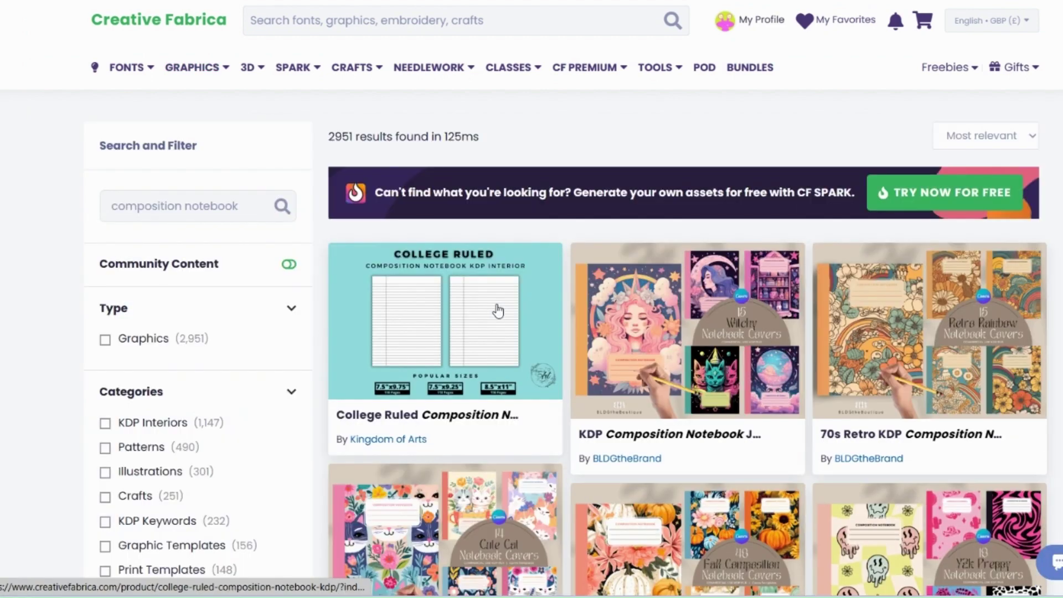
scroll(166, 371, down, 2)
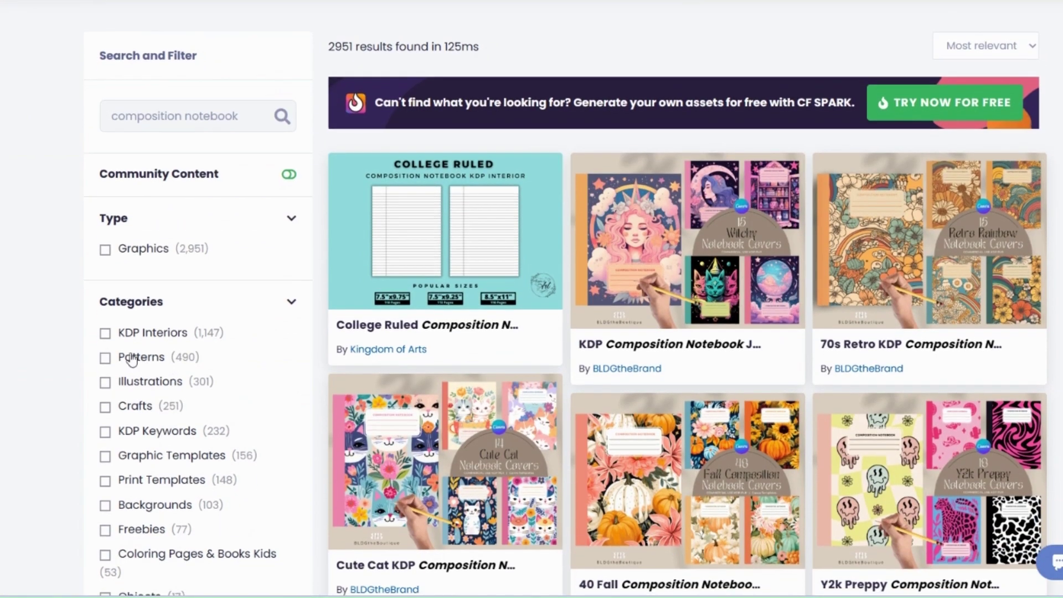
click(105, 335)
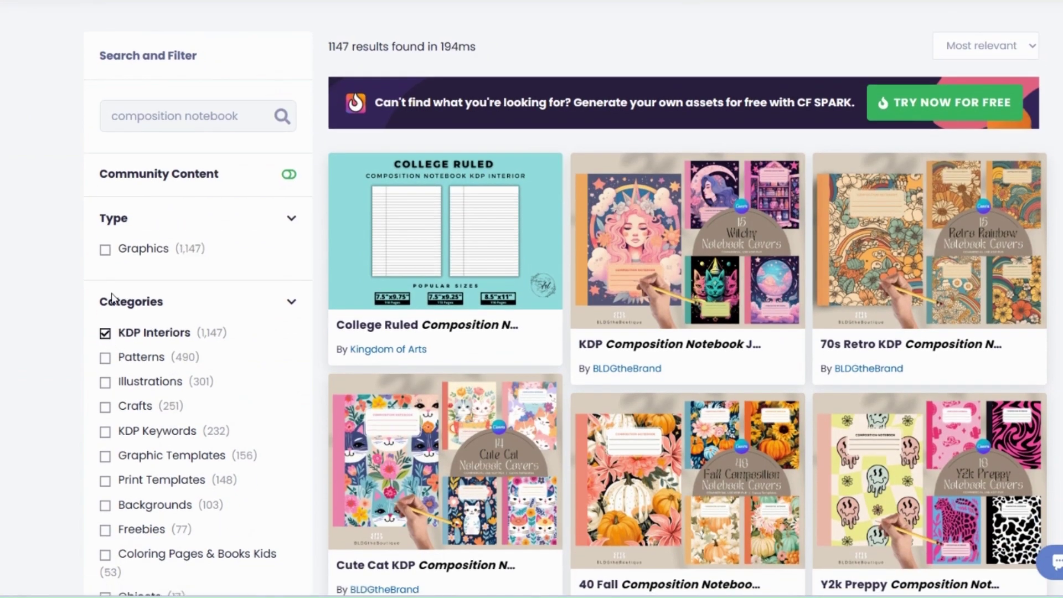
scroll(112, 299, down, 10)
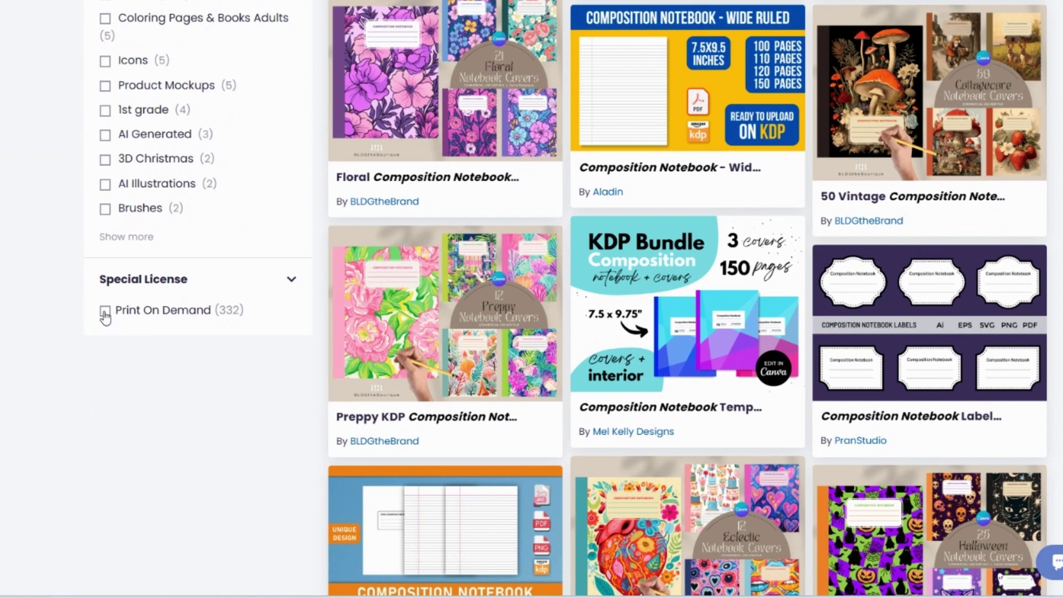
click(105, 312)
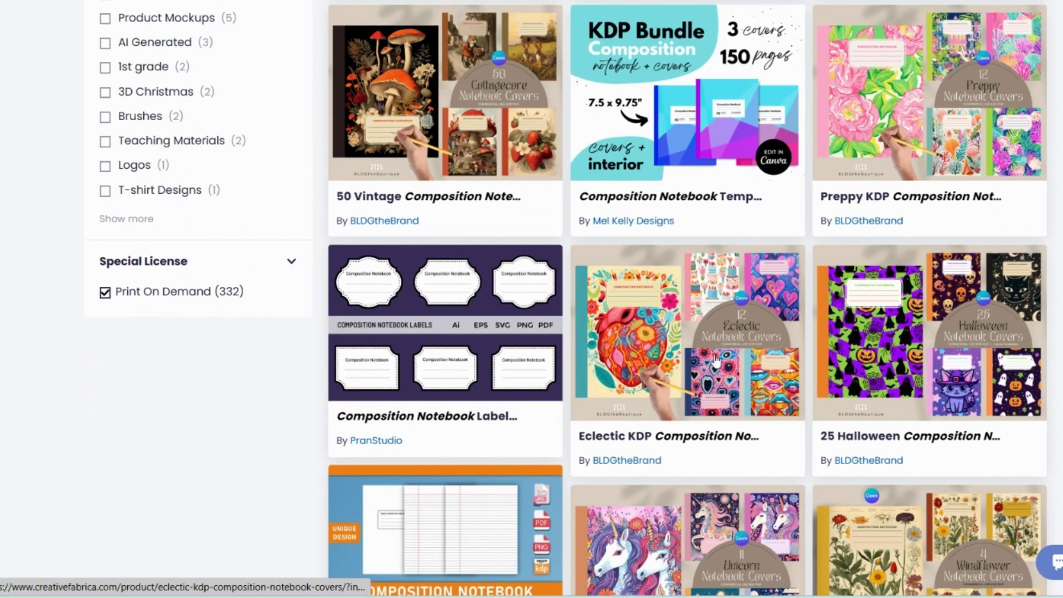
Open the Composition Notebook-Wide Ruled interior sized 7.5 x 9.25, review its listing, and return to the search results.
scroll(714, 361, up, 5)
scroll(714, 360, down, 8)
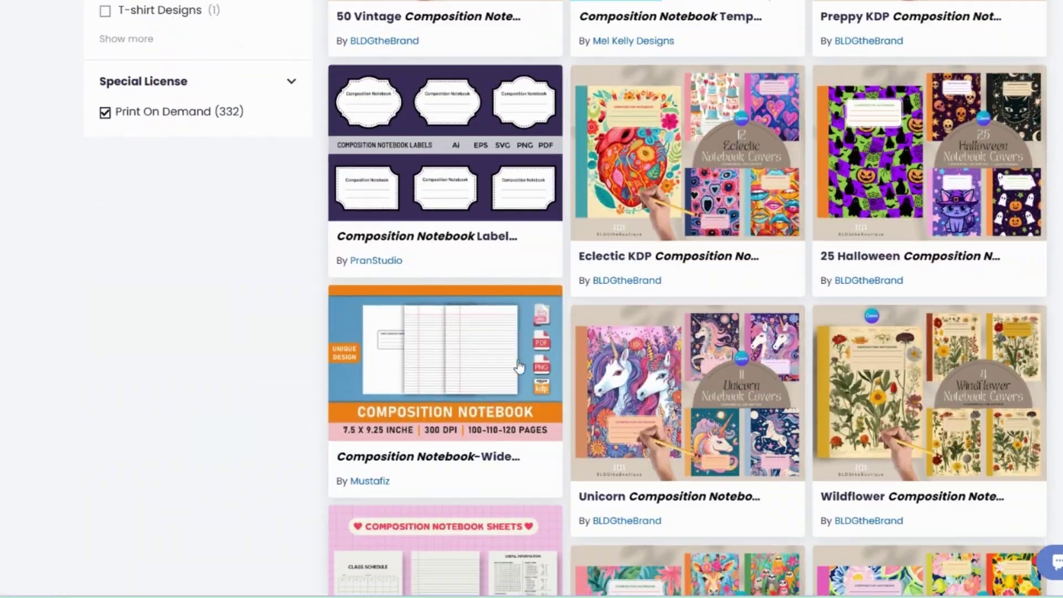
click(462, 363)
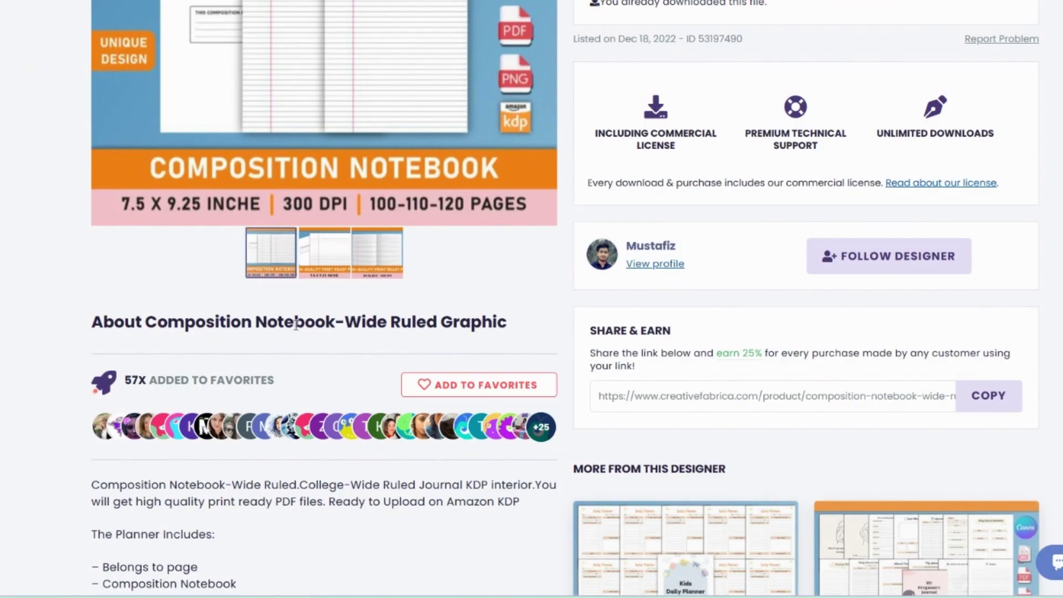
scroll(427, 338, up, 3)
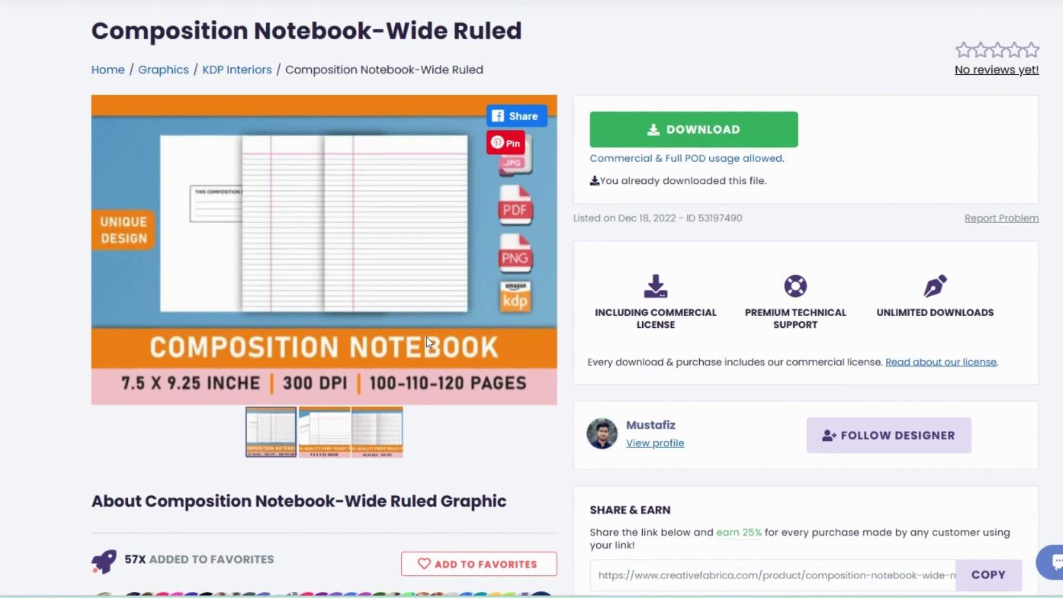
scroll(395, 243, up, 2)
key(alt+Left)
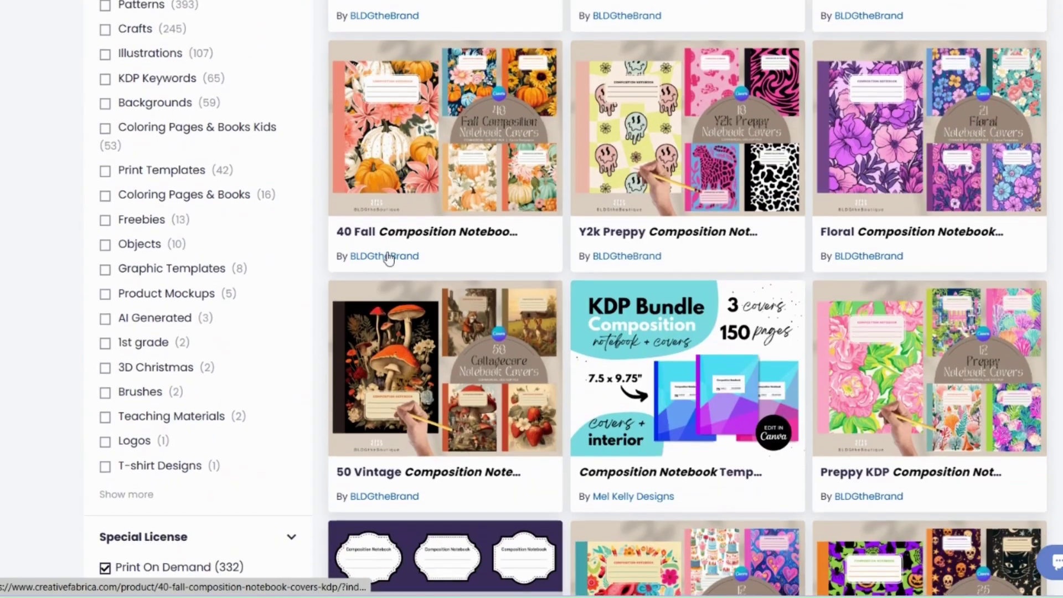
Open the Composition Notebook Wide Ruled KDP interior by M9 Design and view its second preview image.
scroll(392, 255, down, 13)
scroll(389, 258, down, 10)
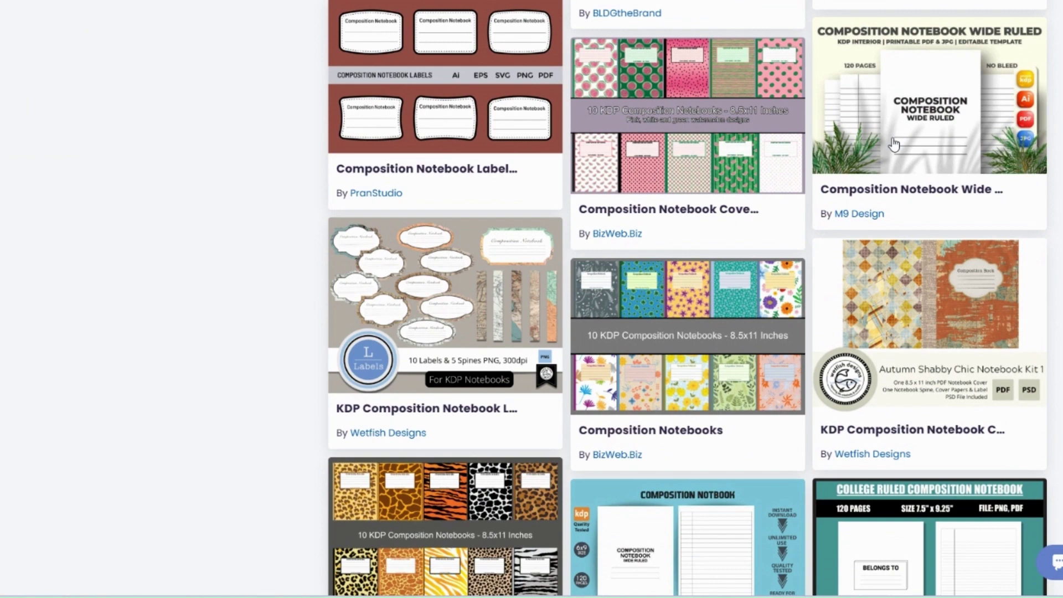
click(894, 145)
scroll(316, 327, down, 3)
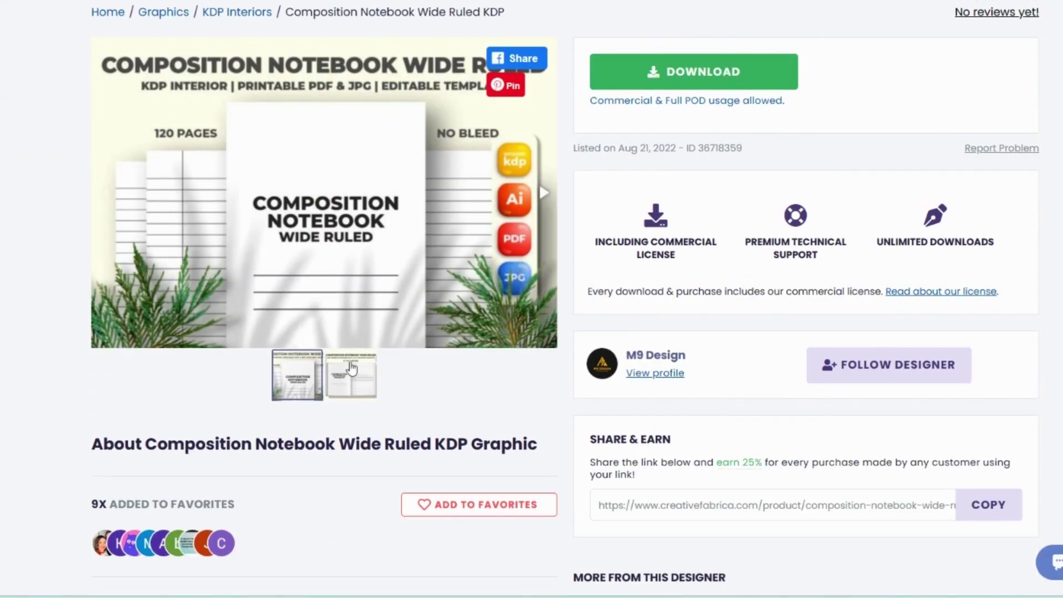
click(351, 368)
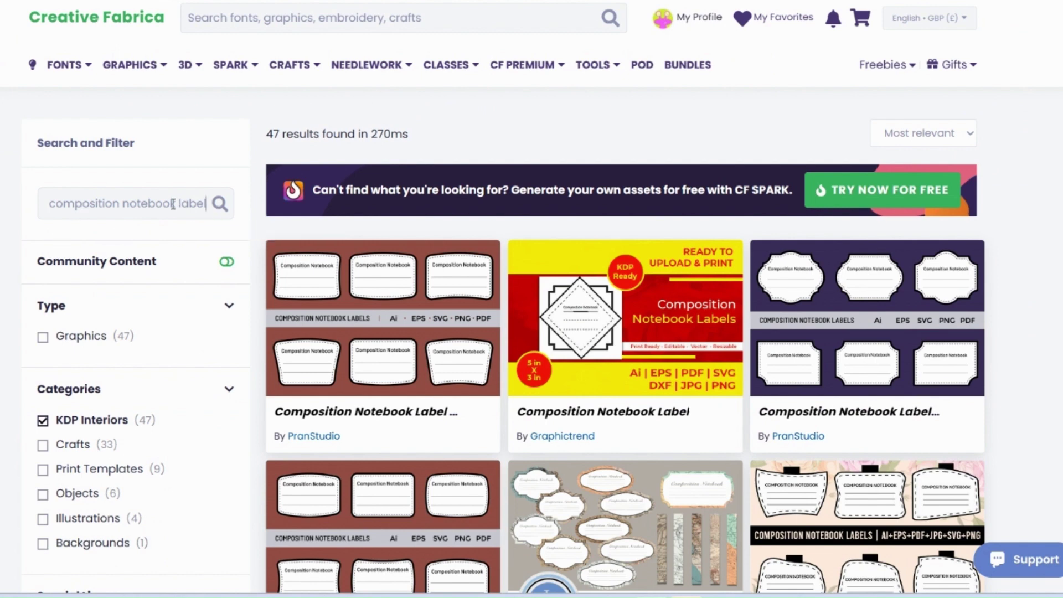
Remove the KDP Interiors category filter from the composition notebook label results and browse the widened Print On Demand list.
click(41, 422)
scroll(193, 364, down, 5)
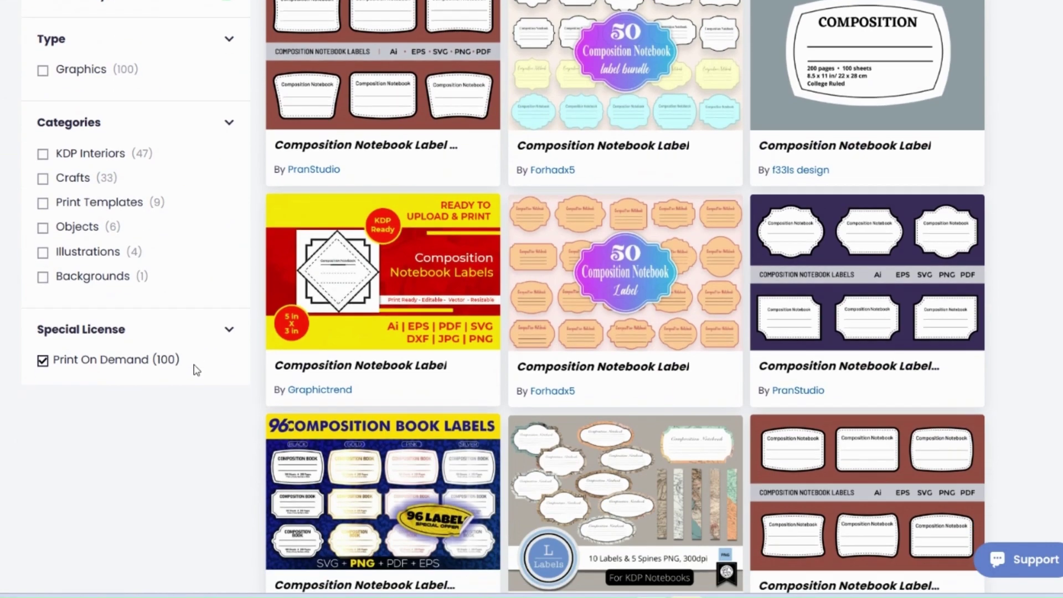
scroll(351, 337, up, 5)
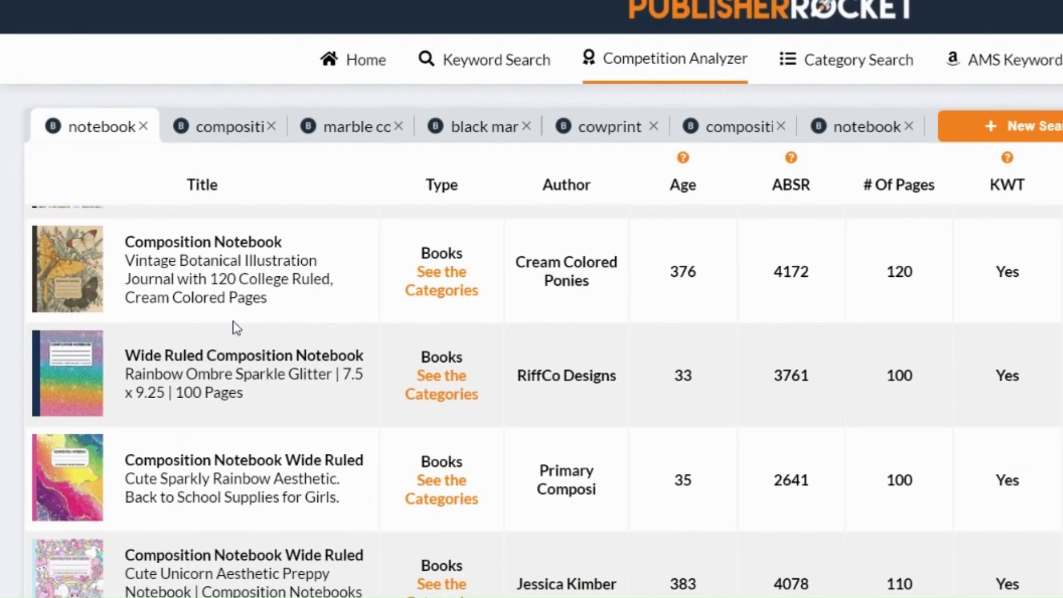
Check the Rainbow Ombre Sparkle Glitter notebook in Publisher Rocket and browse the composition notebook label designs on Creative Fabrica.
click(74, 375)
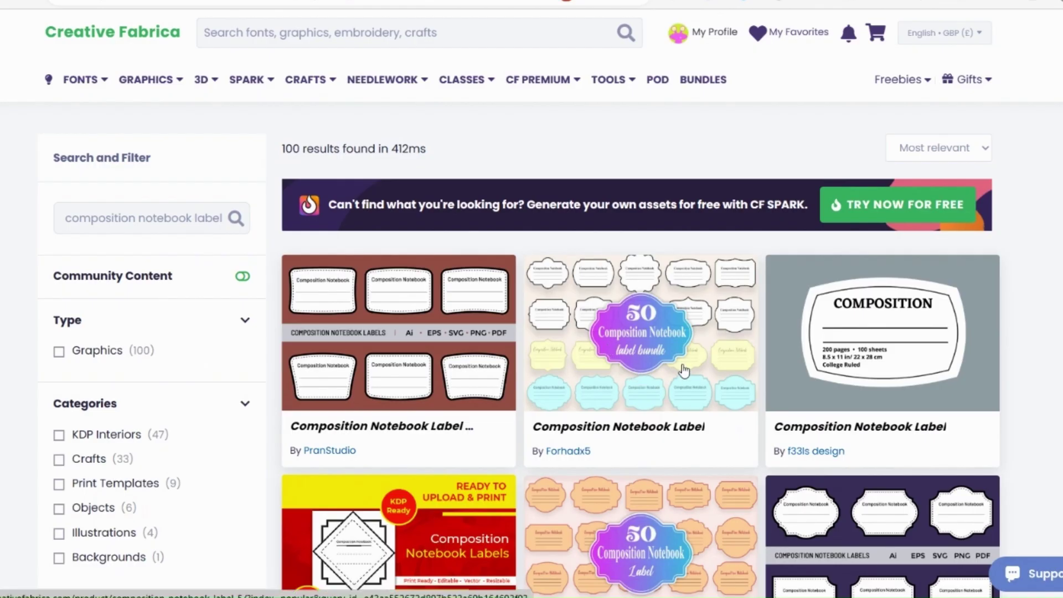
scroll(670, 374, down, 2)
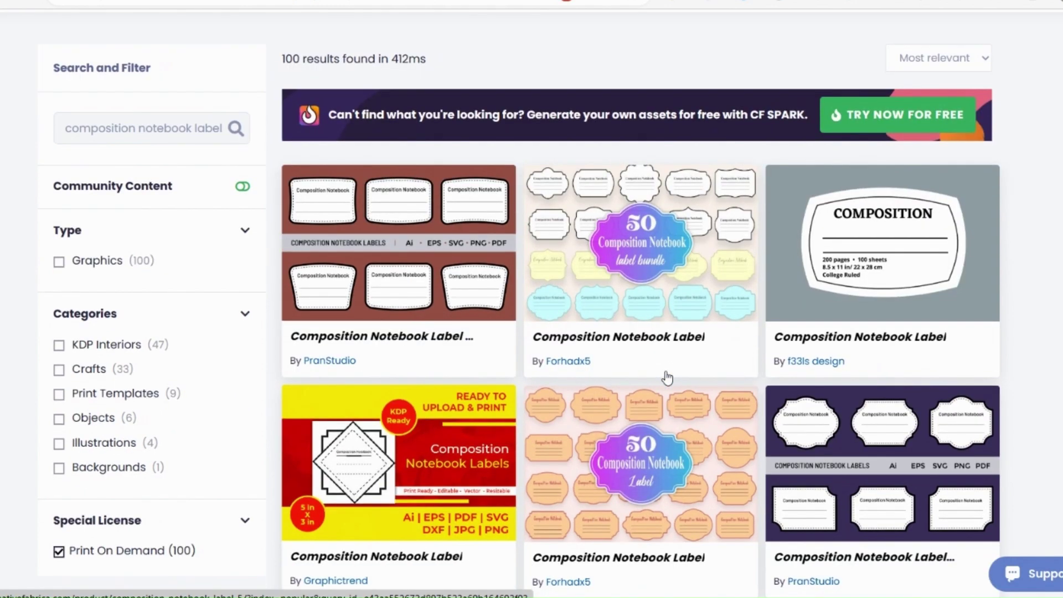
scroll(465, 297, down, 5)
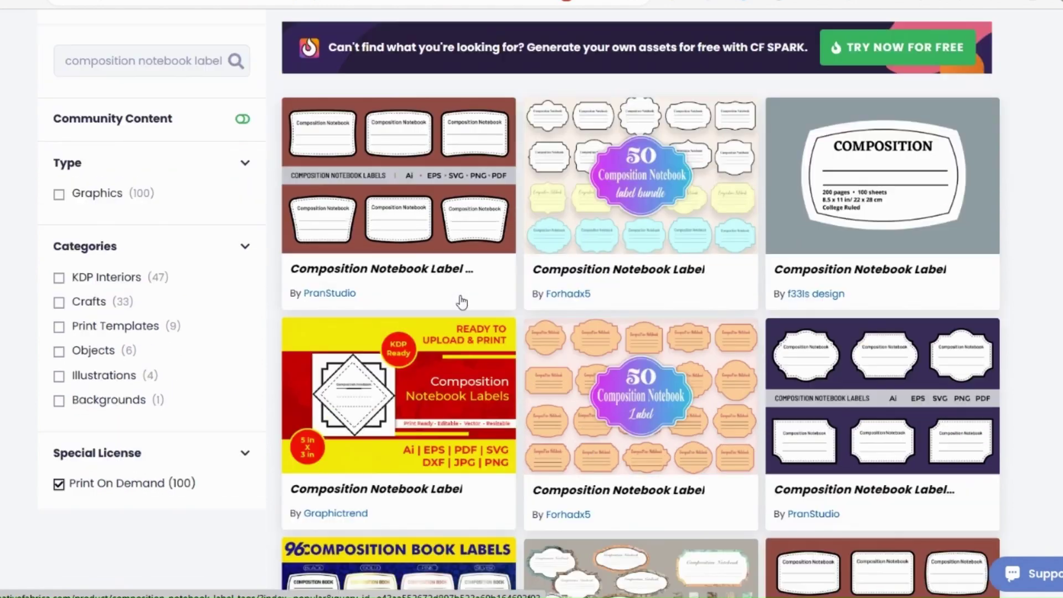
click(352, 367)
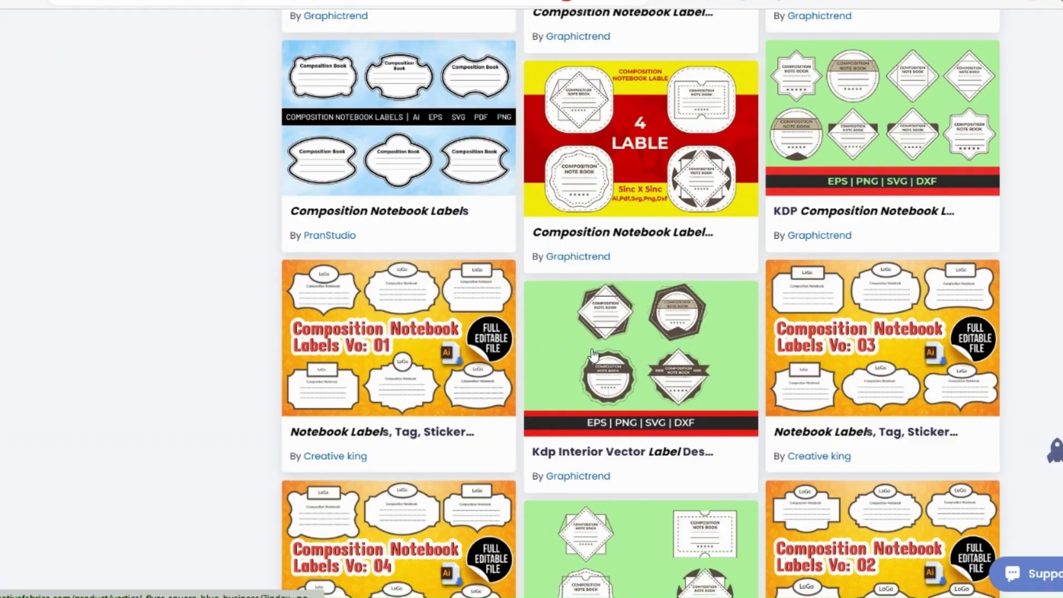
scroll(593, 353, up, 5)
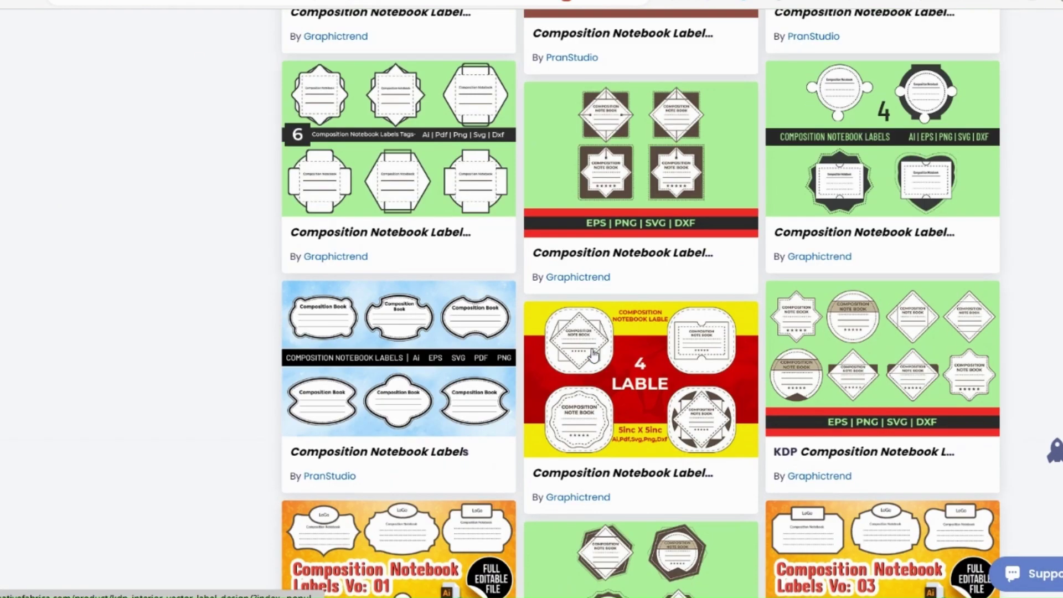
scroll(593, 353, up, 5)
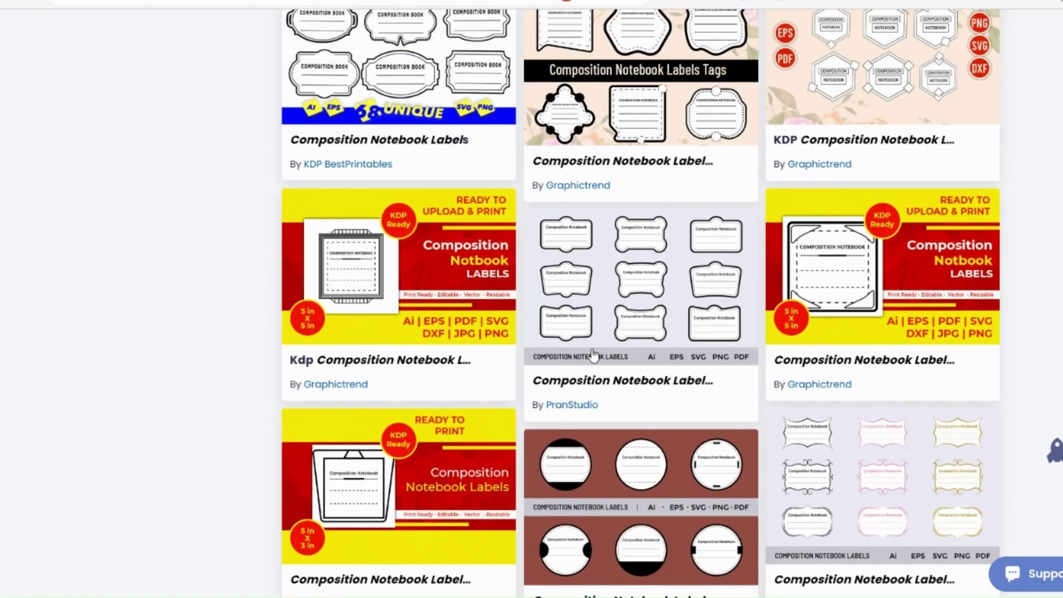
scroll(593, 353, up, 6)
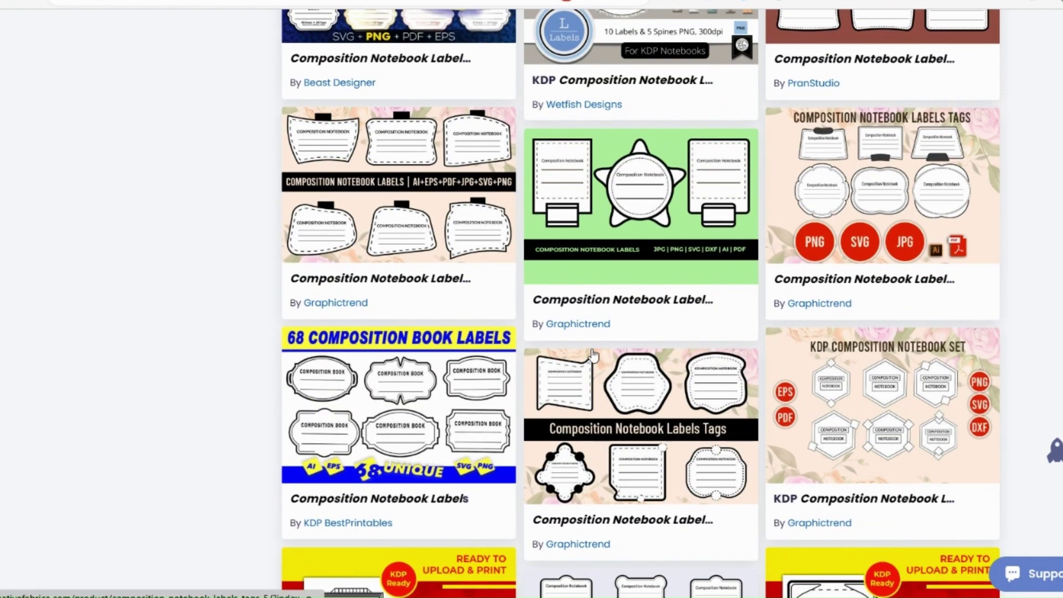
scroll(593, 354, up, 5)
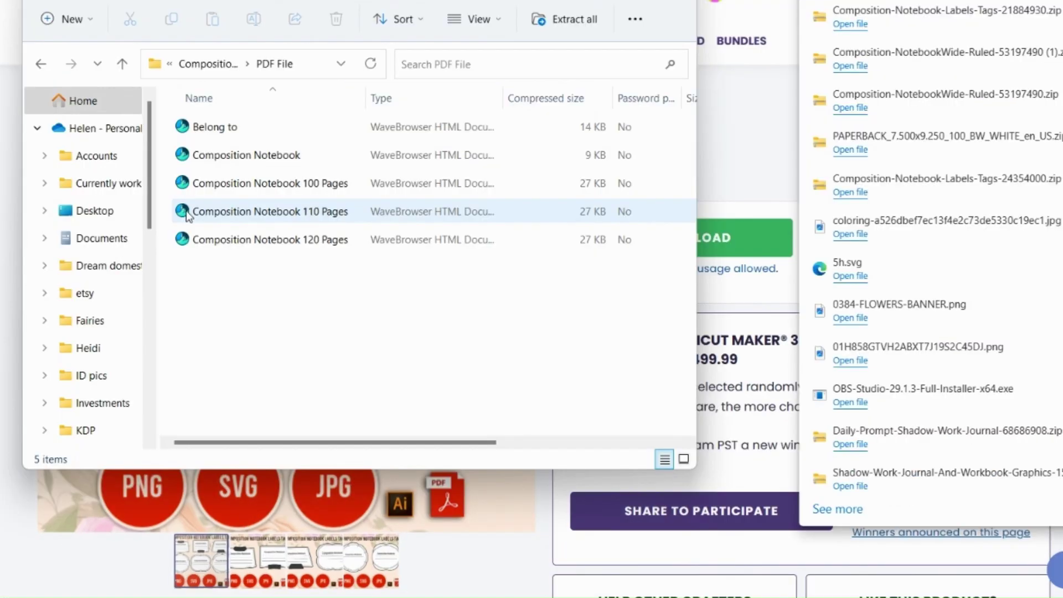
Open the Composition Notebook 110 Pages file from the PDF File folder and review its ownership page and lined pages.
double_click(188, 211)
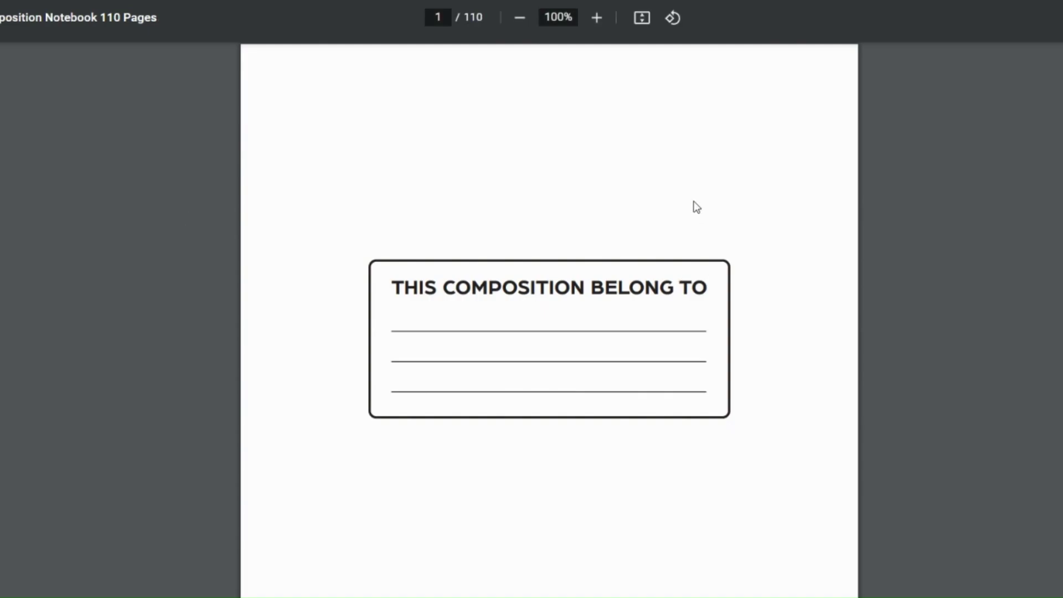
scroll(697, 207, down, 5)
scroll(696, 207, up, 5)
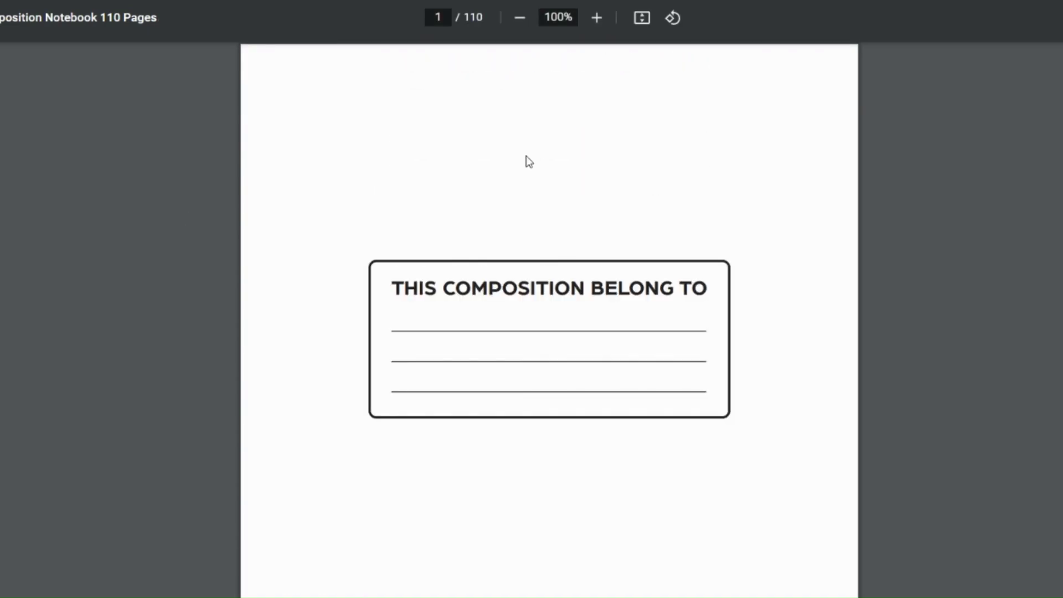
scroll(526, 161, down, 3)
scroll(527, 159, down, 20)
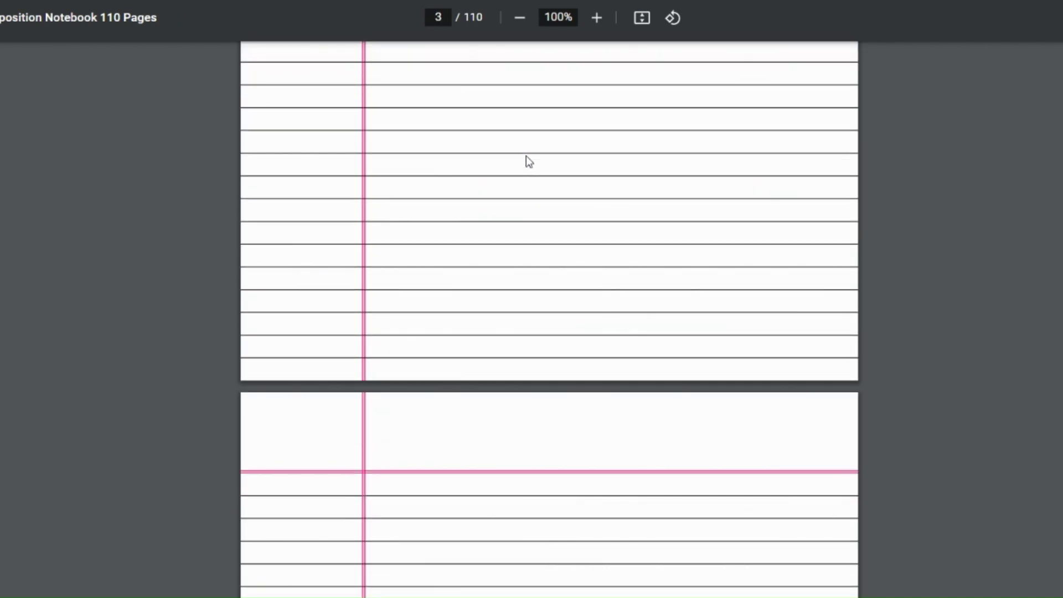
scroll(526, 159, down, 9)
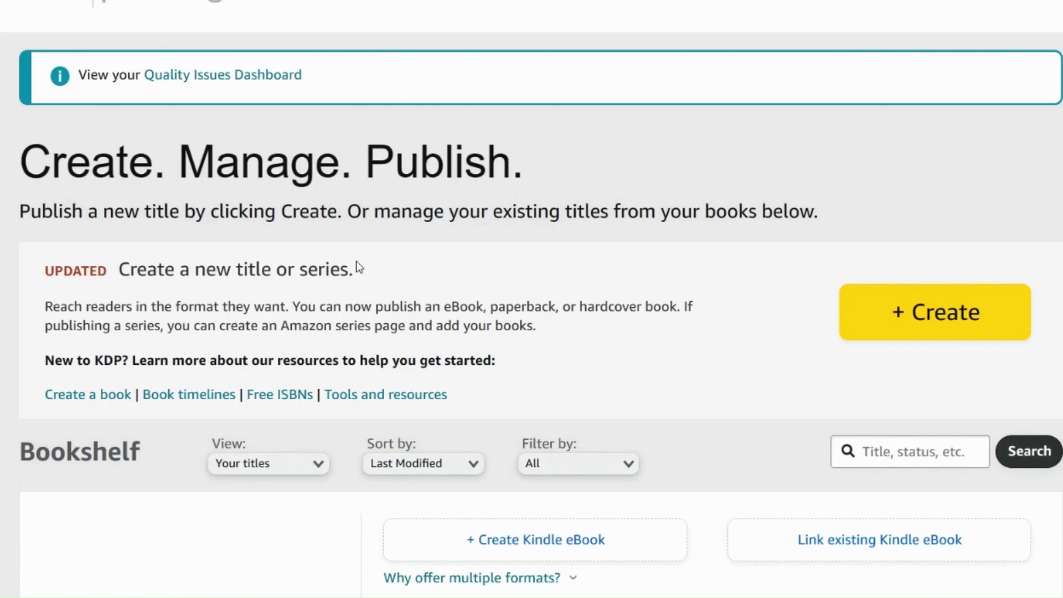
Open KDP's Tools and resources help page from the Bookshelf and search the help topics for "cover calculator".
click(373, 396)
click(339, 400)
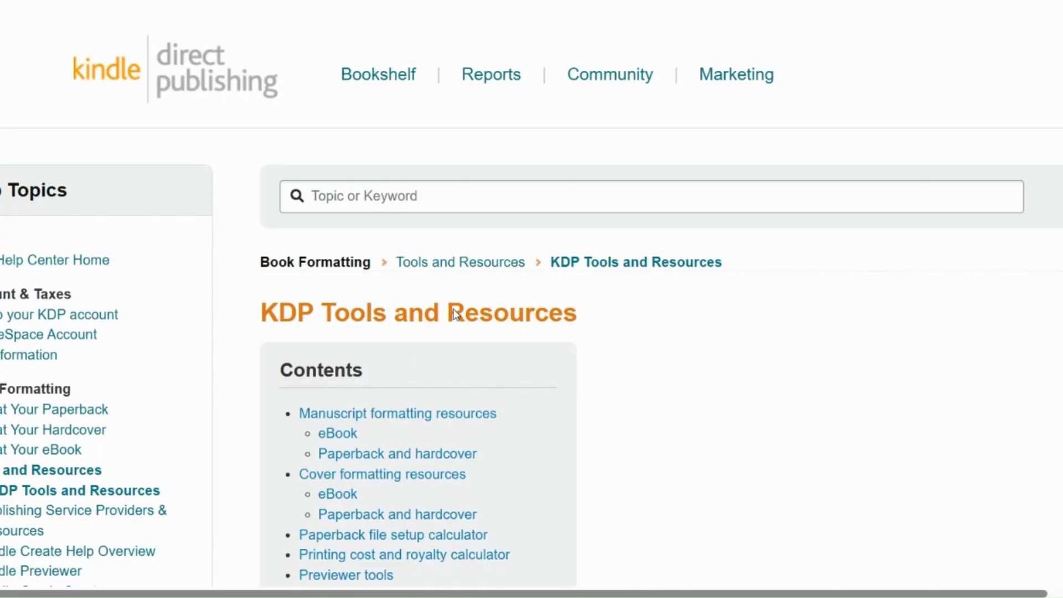
click(364, 194)
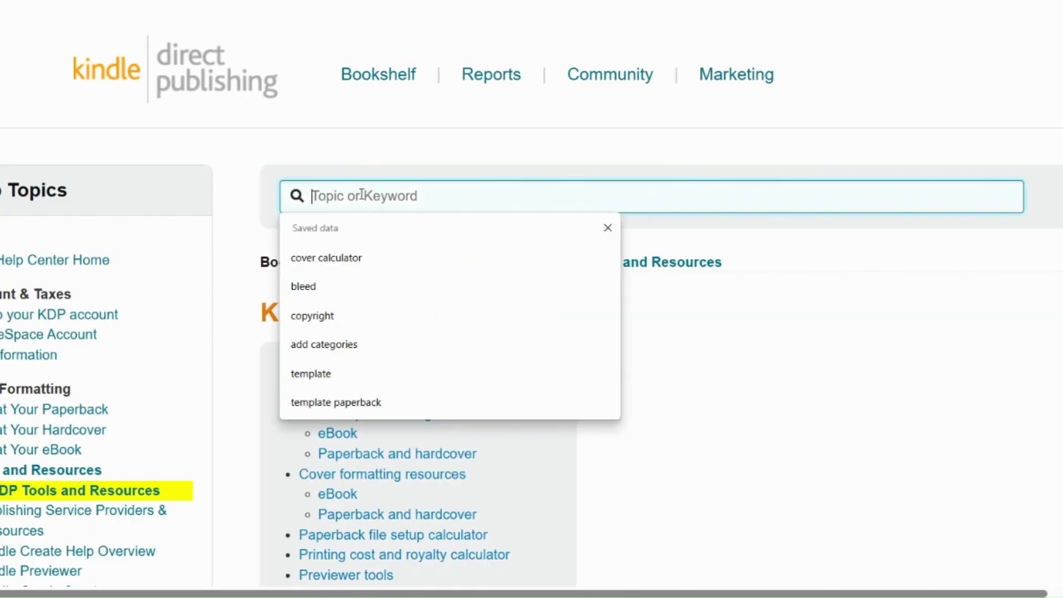
click(367, 258)
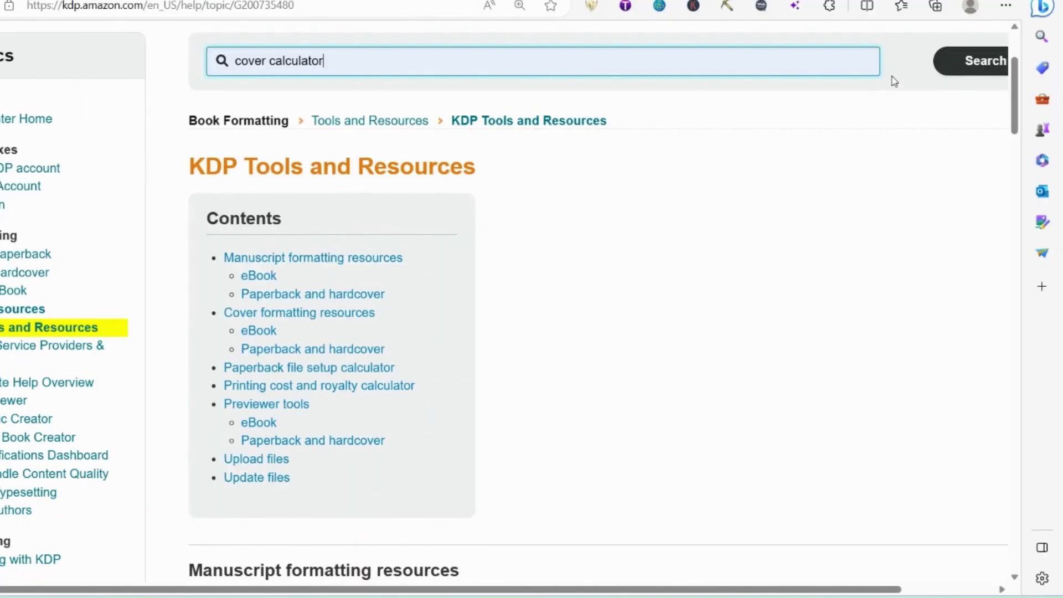
click(947, 62)
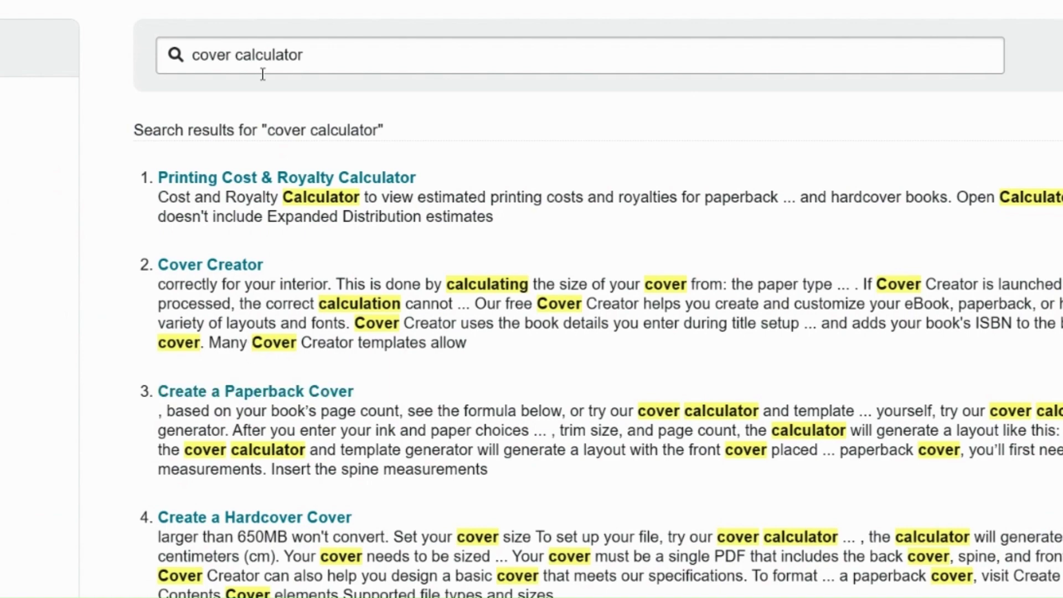
Open the Create a Paperback Cover article and follow its link to the cover calculator and template generator.
click(299, 391)
scroll(289, 357, down, 15)
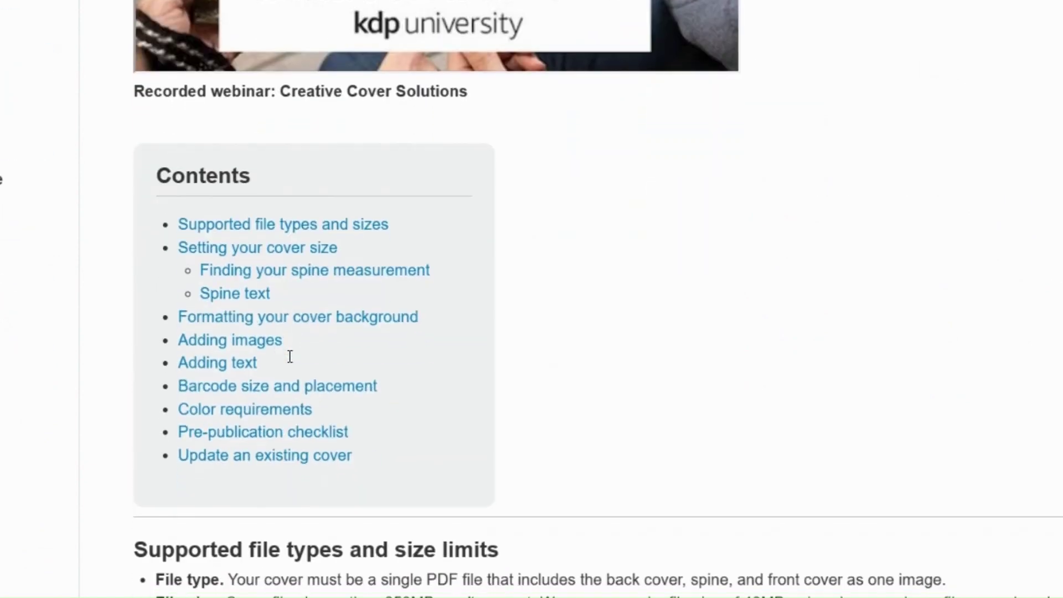
scroll(289, 357, down, 10)
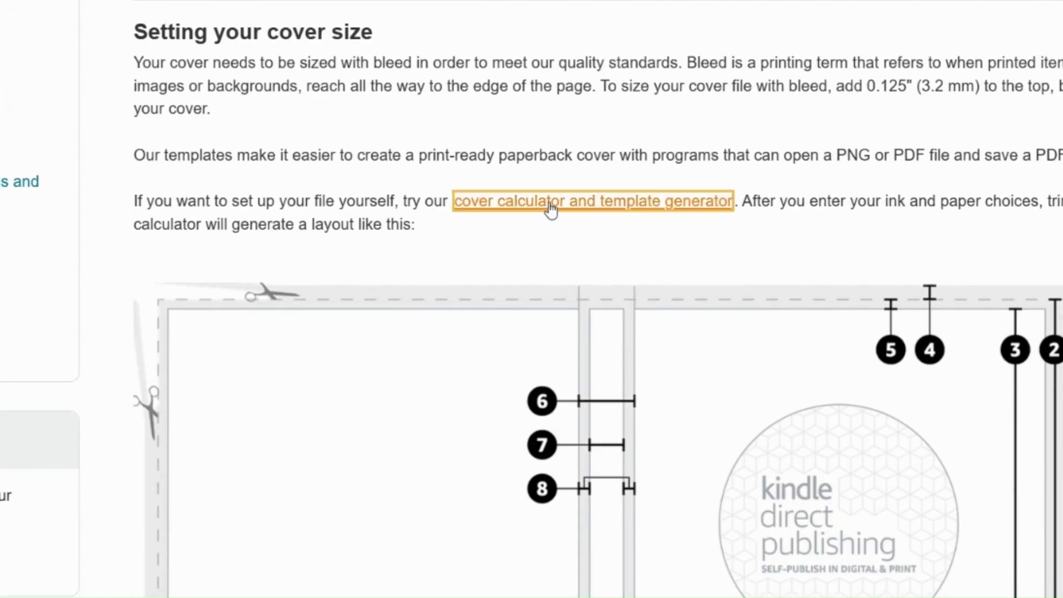
click(494, 206)
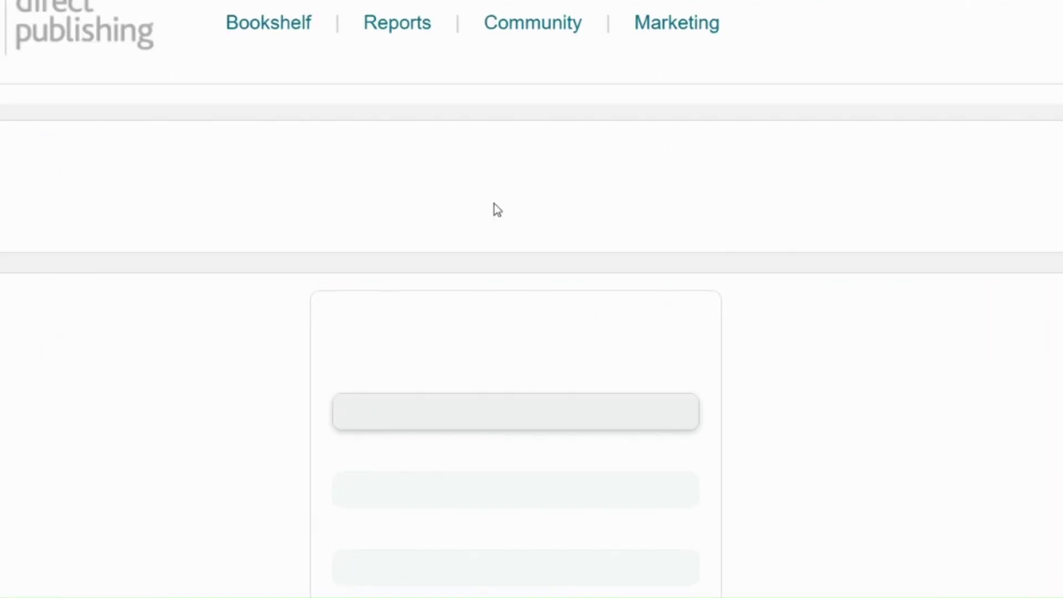
Set the book's binding type to Paperback, interior type to Black & white, and paper type to White paper.
click(461, 424)
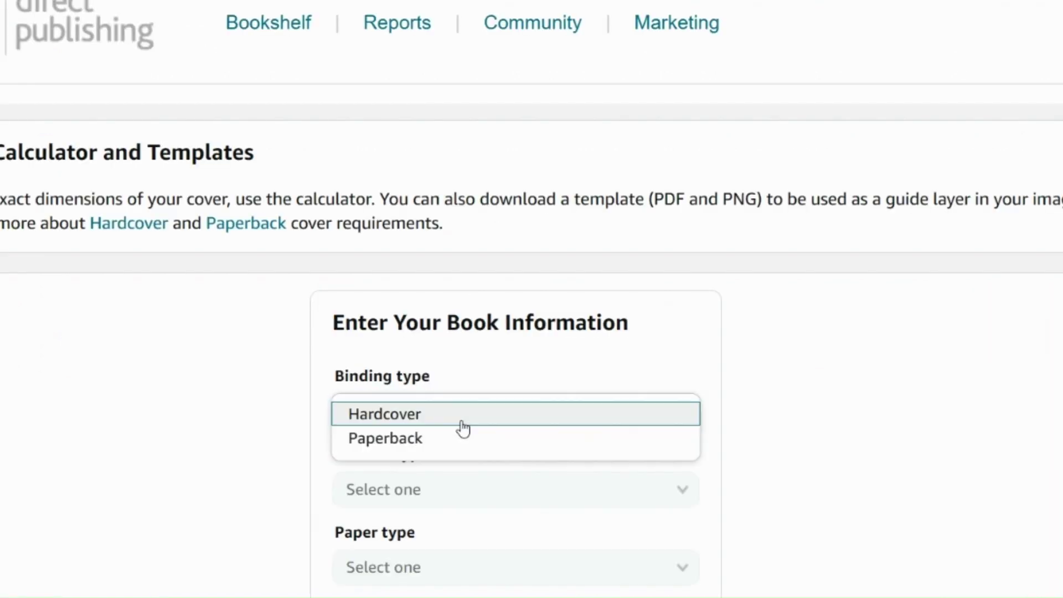
click(444, 447)
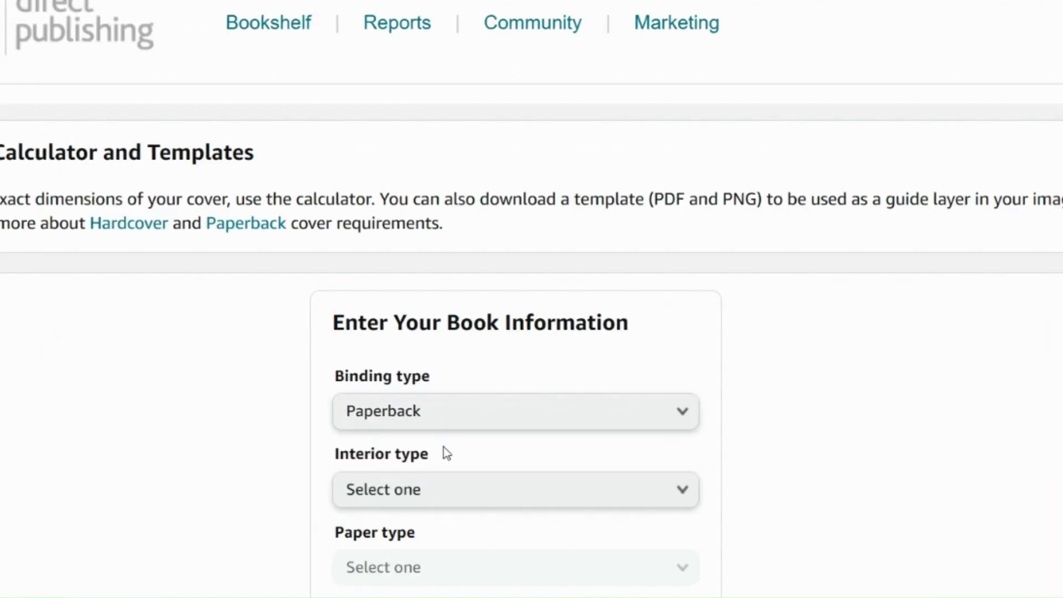
click(475, 500)
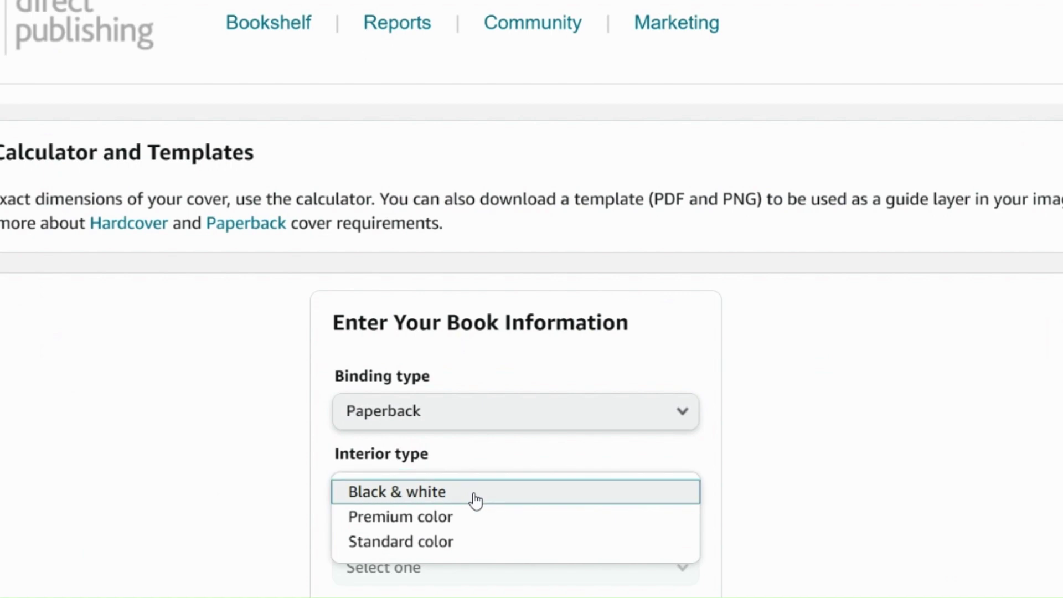
click(444, 495)
scroll(465, 505, down, 2)
click(454, 473)
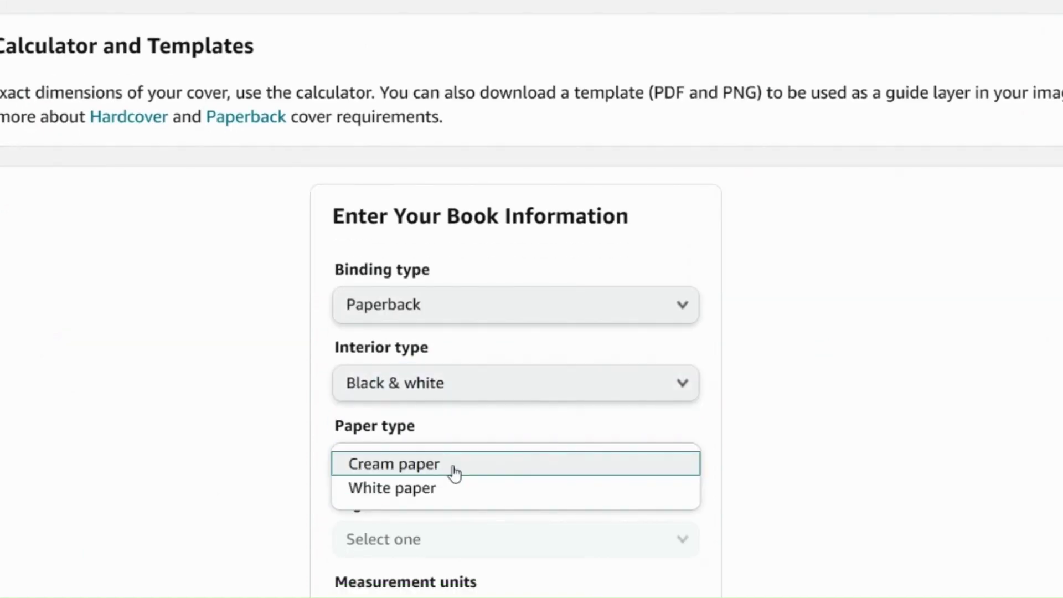
click(410, 498)
Set the page-turn direction to Left to Right, measurement units to Inches, and interior trim size to 7.5 x 9.25 in.
scroll(503, 499, down, 4)
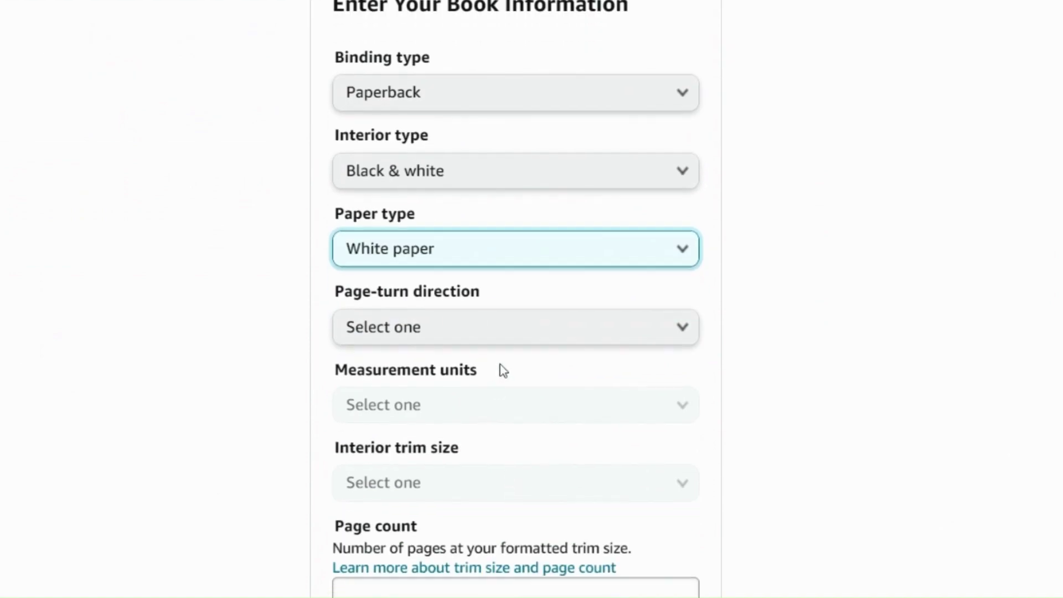
click(501, 328)
click(447, 334)
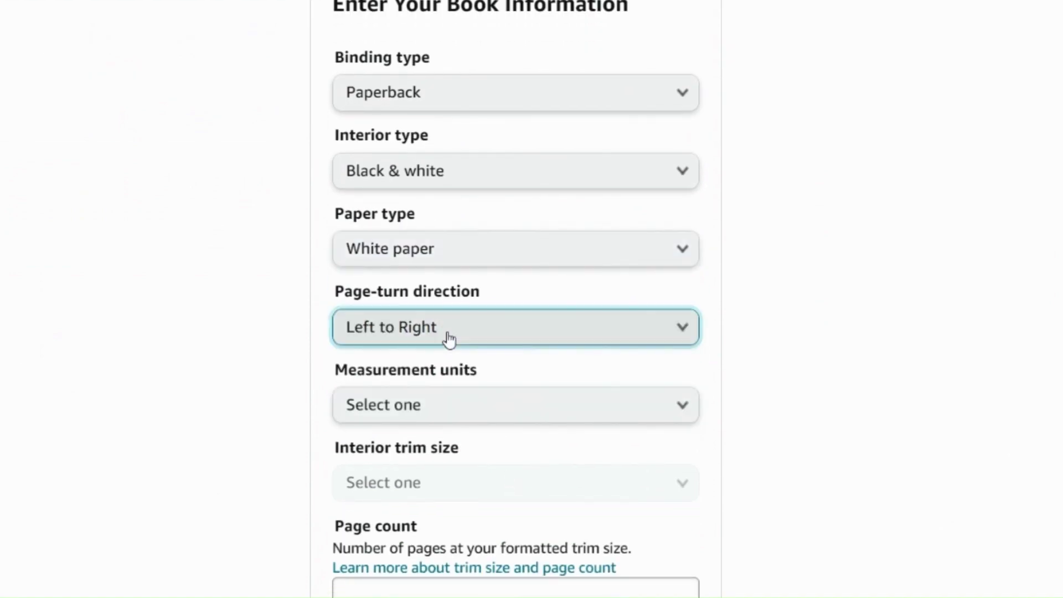
click(446, 408)
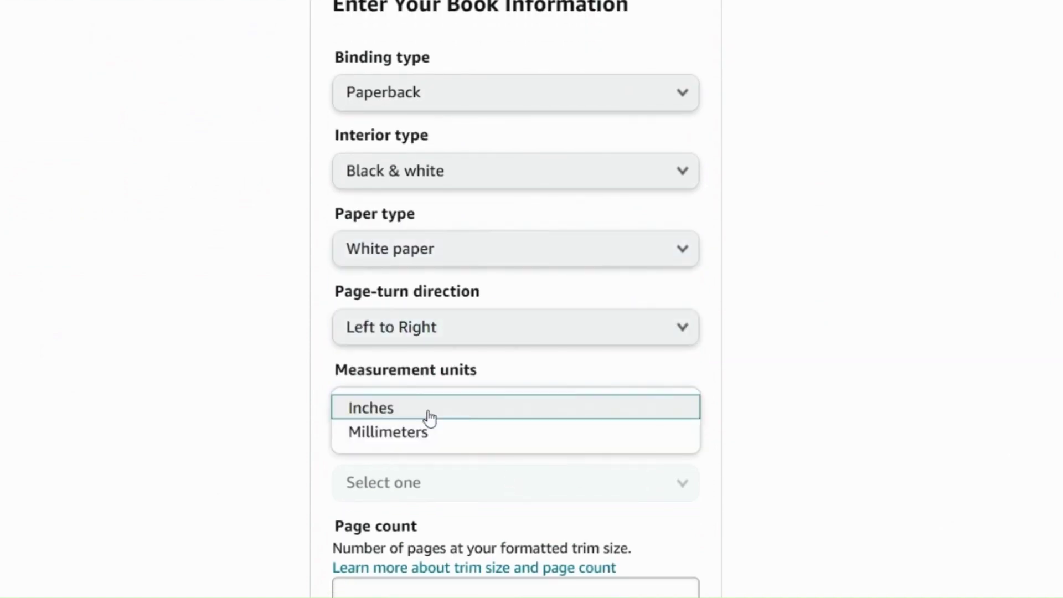
click(430, 415)
click(415, 482)
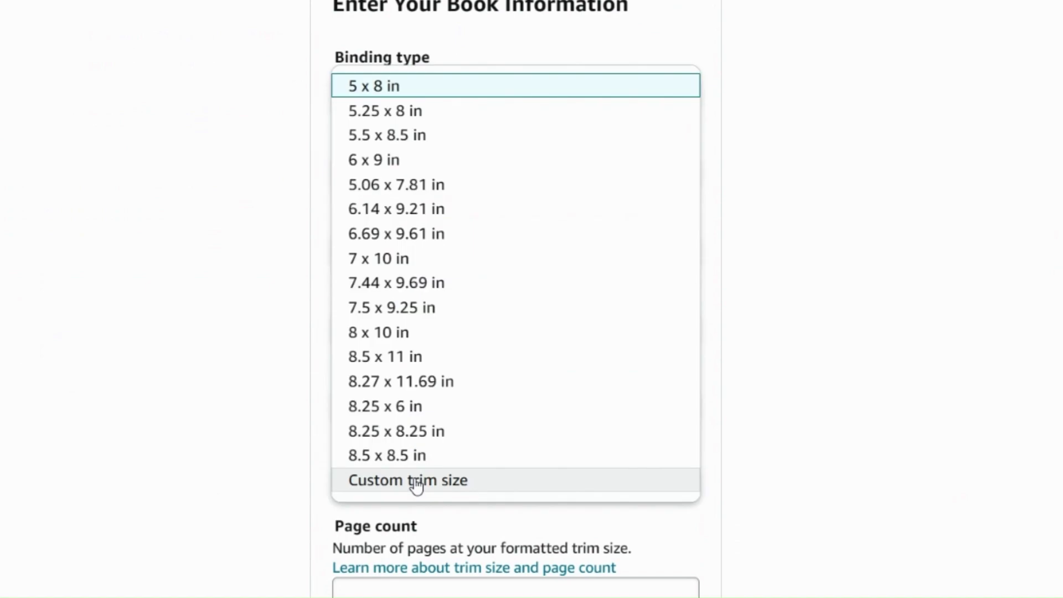
click(399, 320)
Enter a page count of 110 and calculate the cover dimensions.
scroll(811, 393, down, 3)
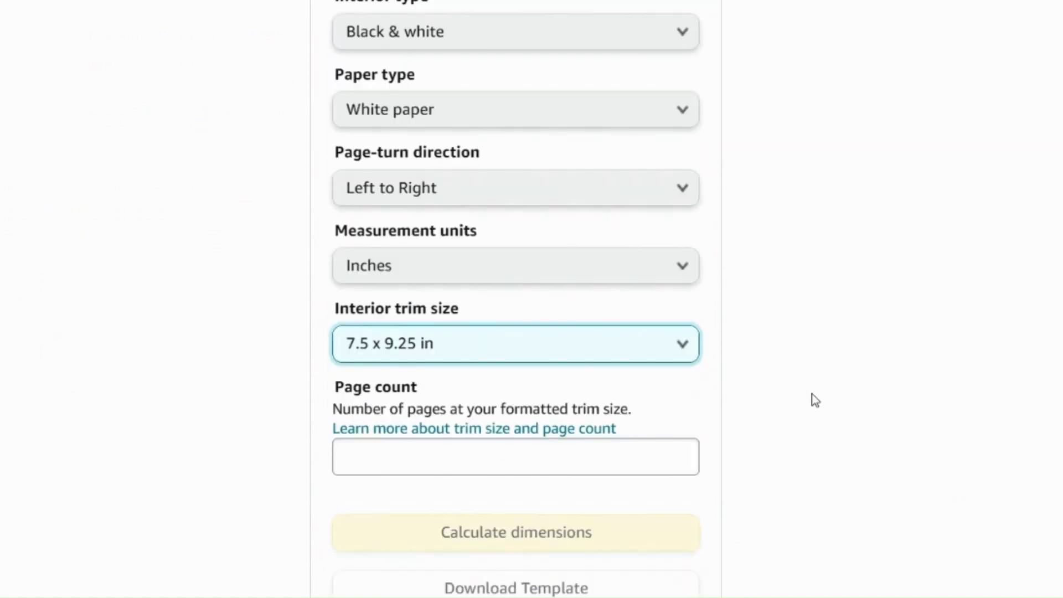
scroll(812, 394, down, 3)
click(483, 286)
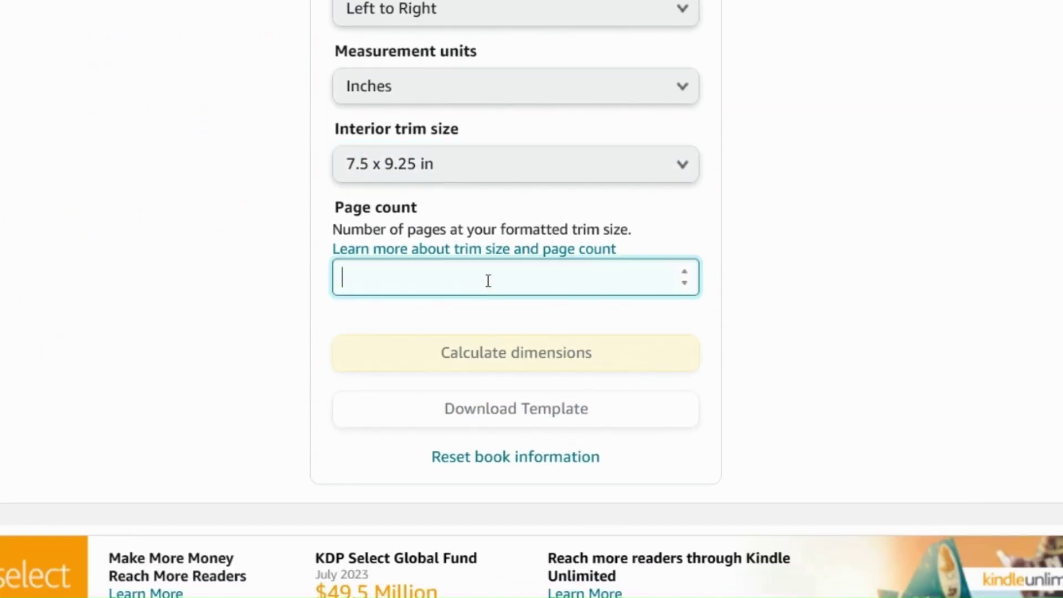
text(110)
click(596, 370)
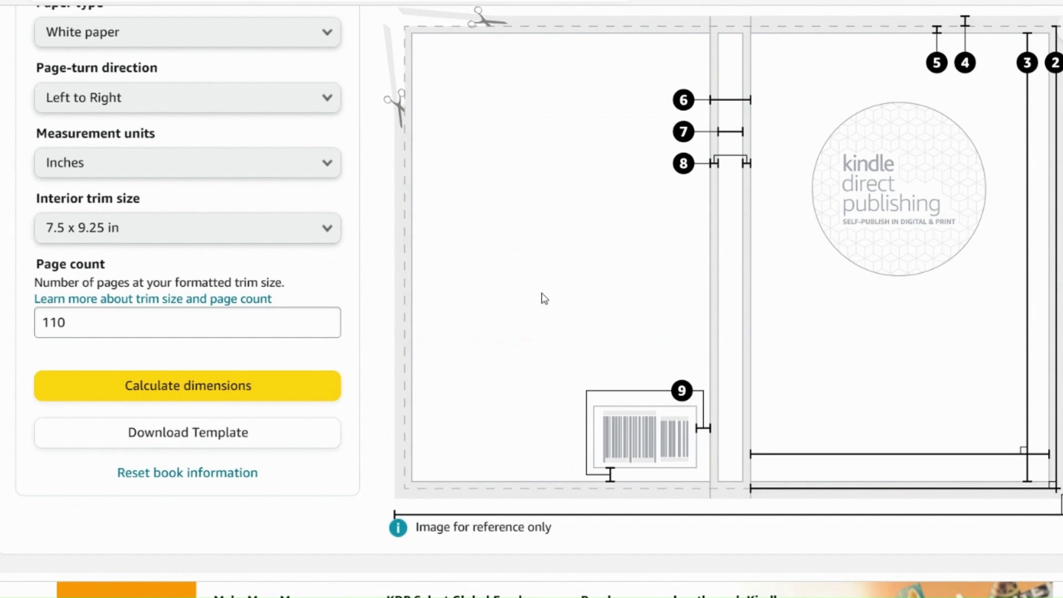
Review the calculated full cover width and height, including the explanation of what Full Cover covers.
scroll(545, 299, up, 5)
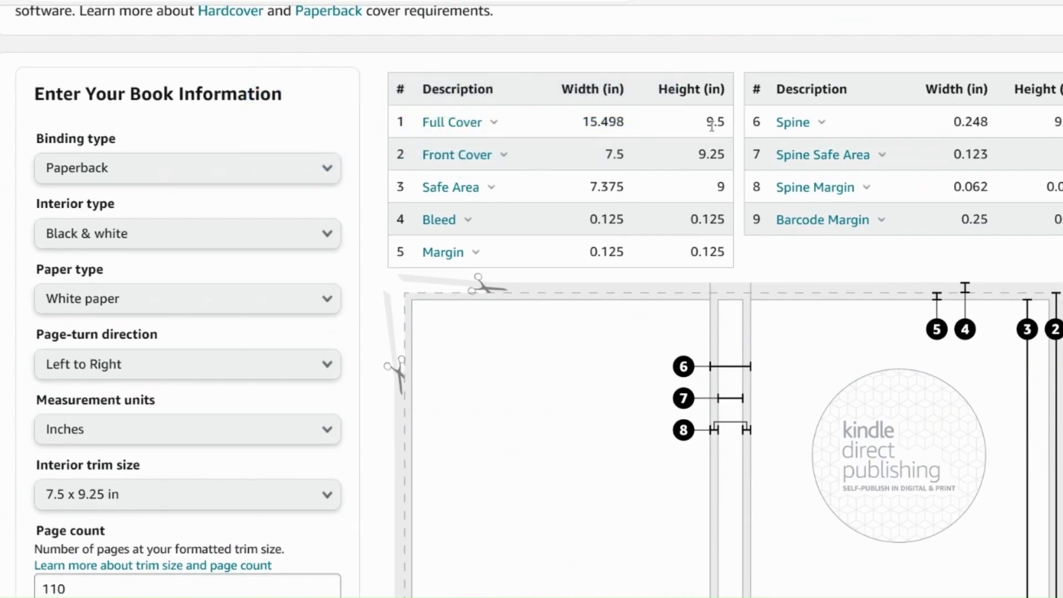
mouse_move(468, 123)
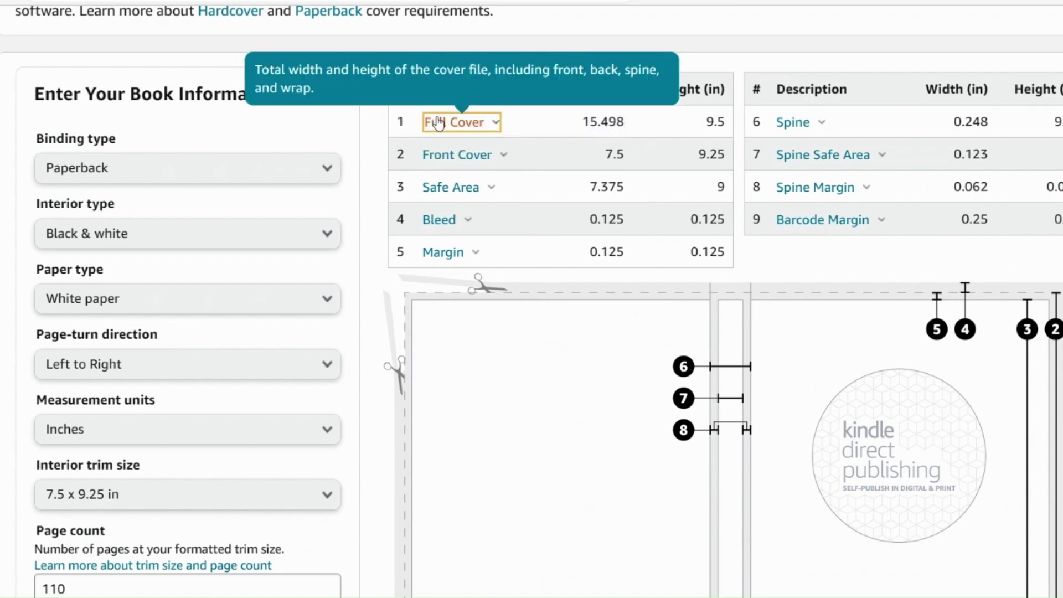
scroll(355, 232, down, 5)
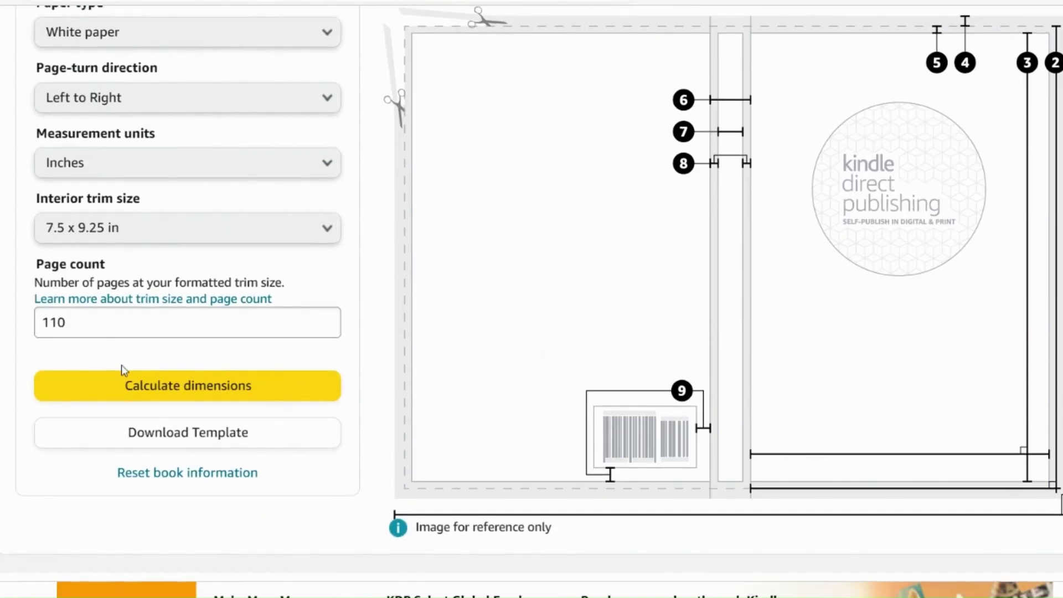
Download the paperback cover template, and in Canva create a blank custom-size design measuring 15.498 x 9.5 in.
click(164, 445)
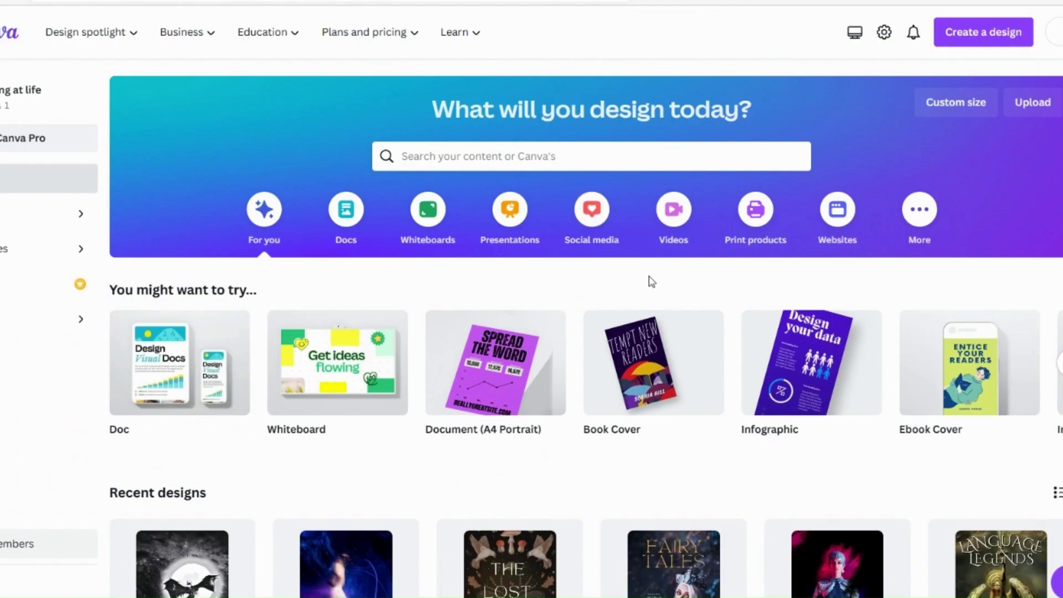
click(948, 117)
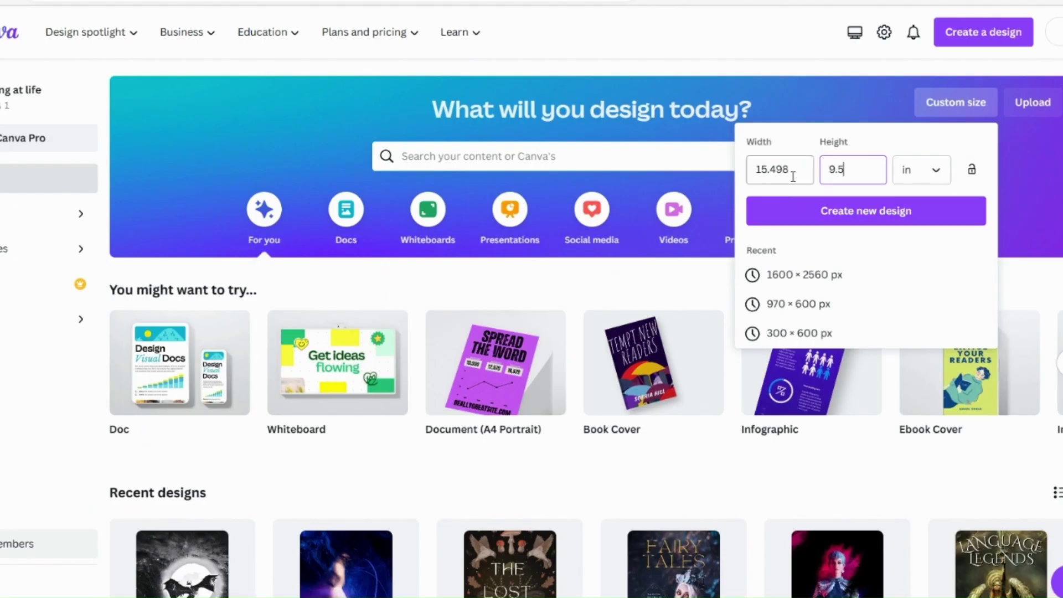
click(841, 215)
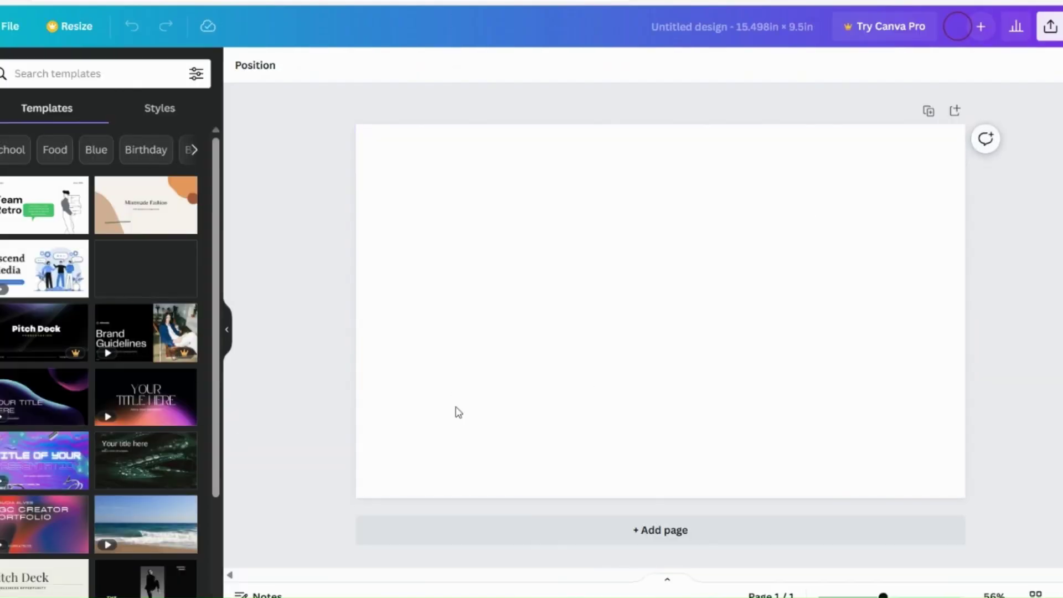
Upload the downloaded PAPERBACK_7.500x9.250_110_BW_WHITE_en_US cover template to the design's image uploads.
click(11, 282)
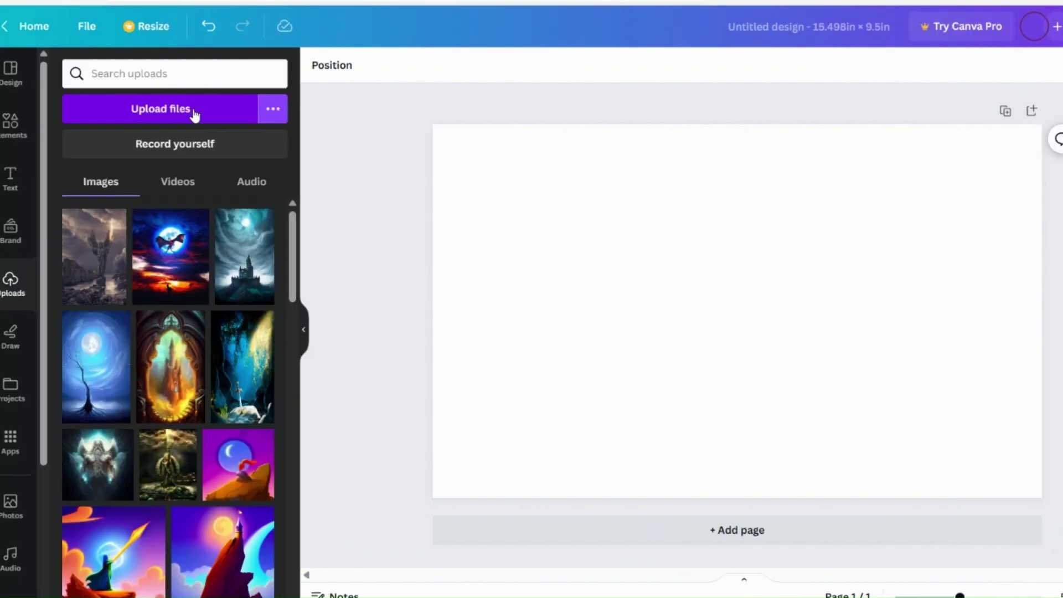
click(193, 110)
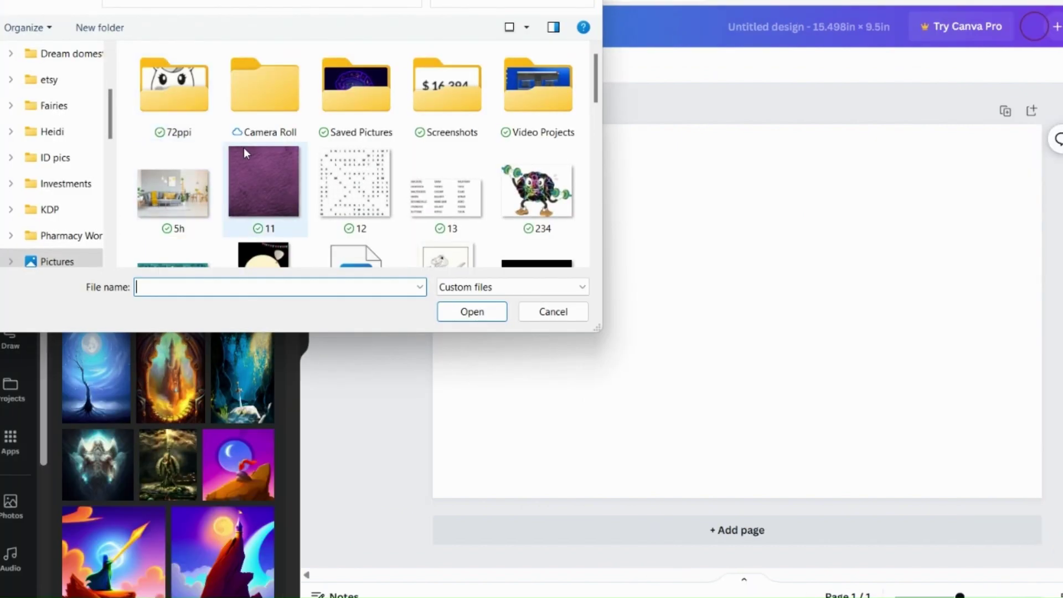
scroll(325, 195, down, 5)
scroll(325, 195, down, 10)
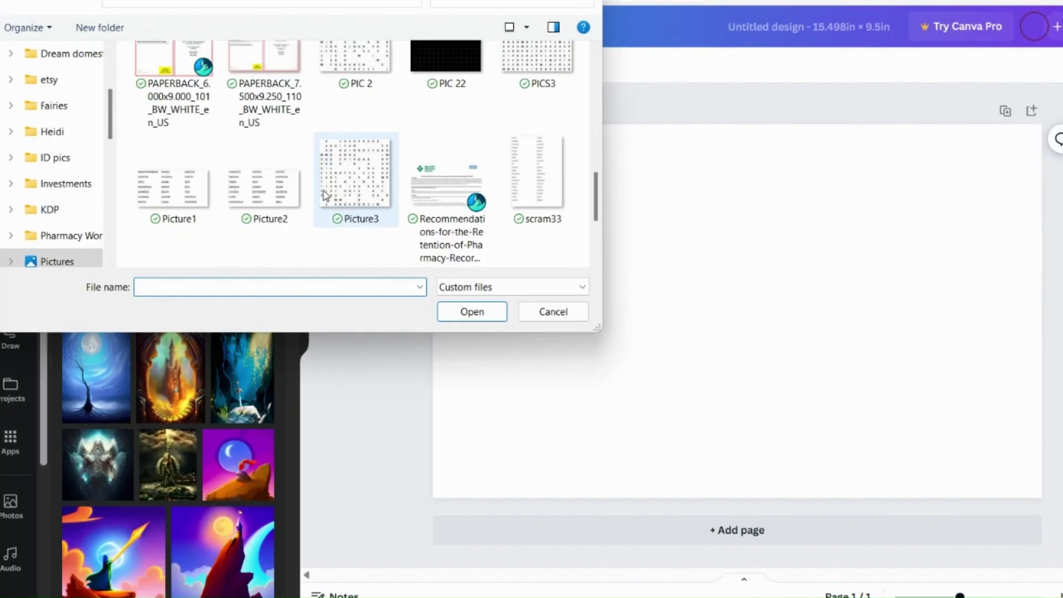
scroll(326, 195, up, 5)
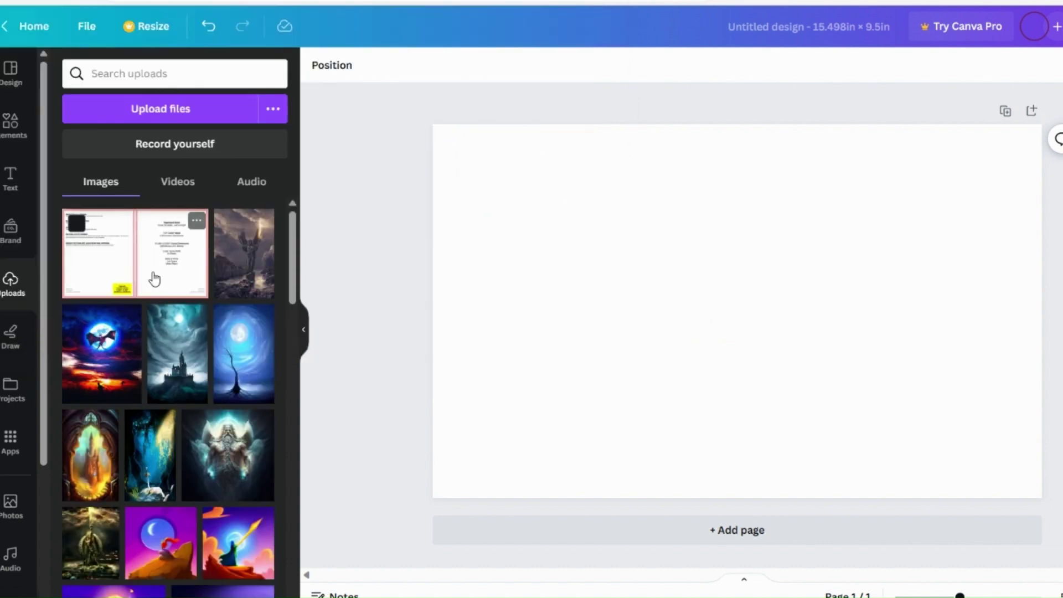
Place the uploaded cover template on the page and enlarge it to fill the entire canvas.
click(151, 278)
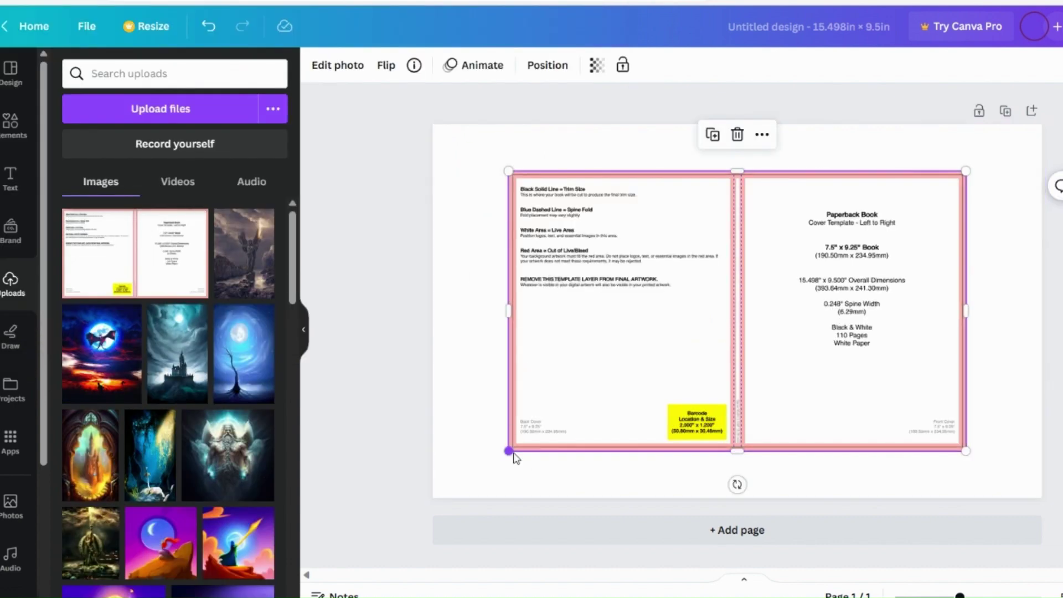
drag(508, 451, 419, 483)
drag(966, 171, 1044, 127)
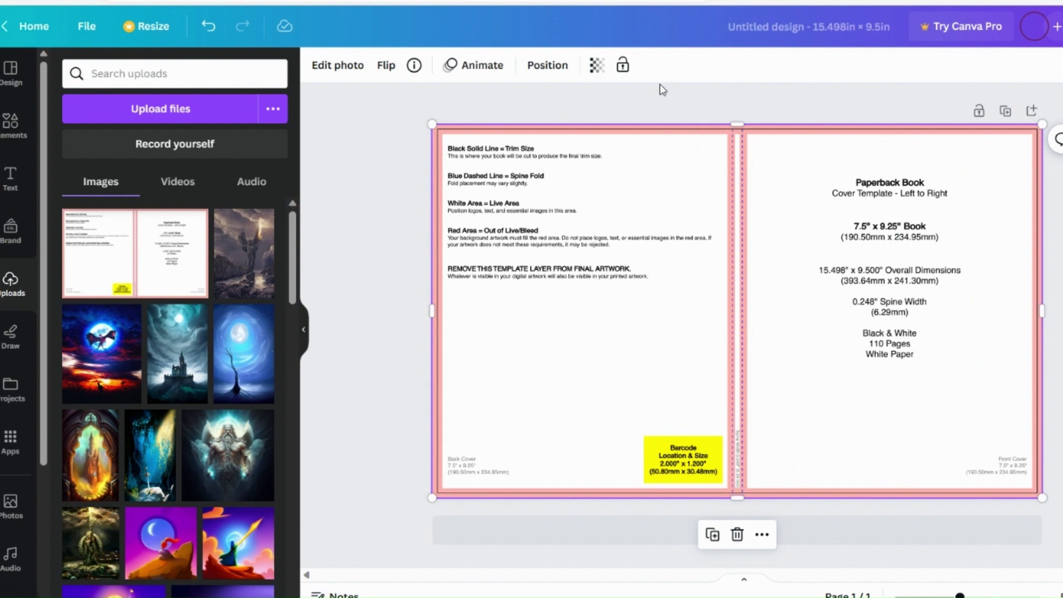
Switch to Publisher Rocket and examine the spine strips on the listed composition notebook covers, then return to the Canva design.
mouse_move(657, 596)
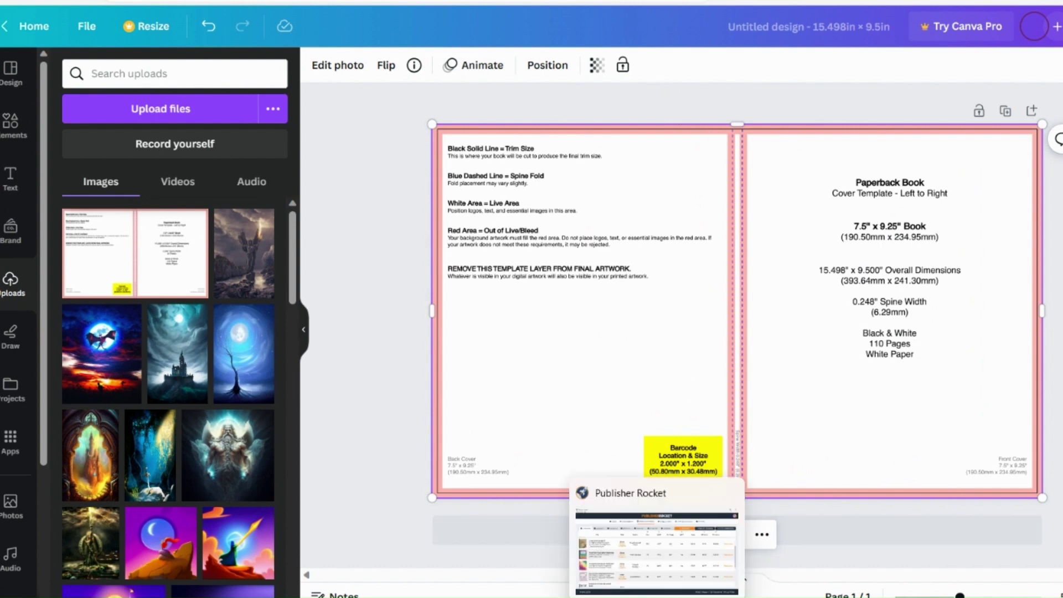
click(657, 553)
mouse_move(39, 308)
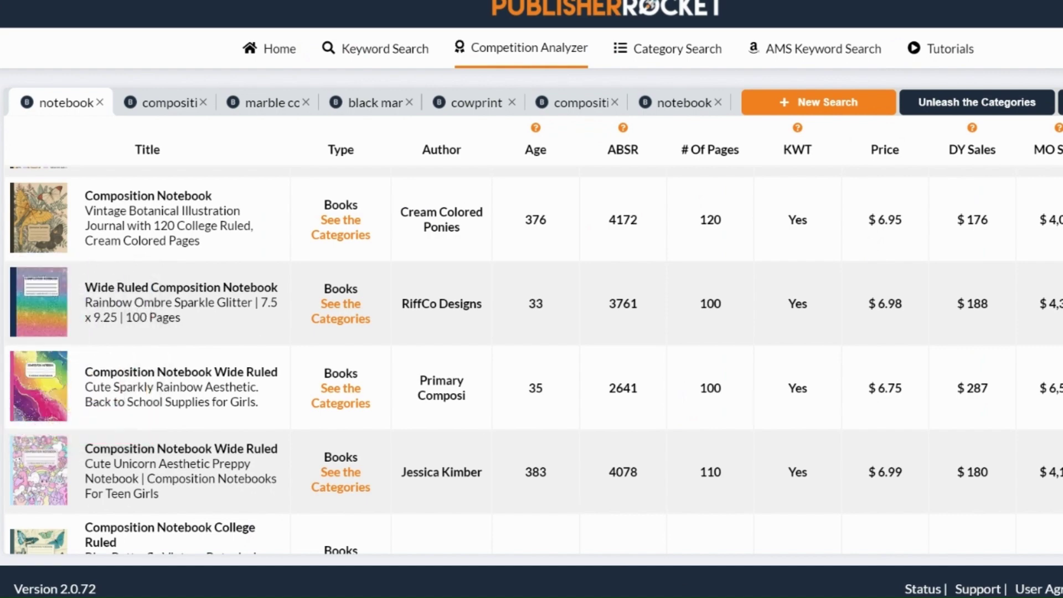
click(726, 559)
Add a square shape over the spine area and stretch it to the full page height, about 3.03 in wide.
click(11, 125)
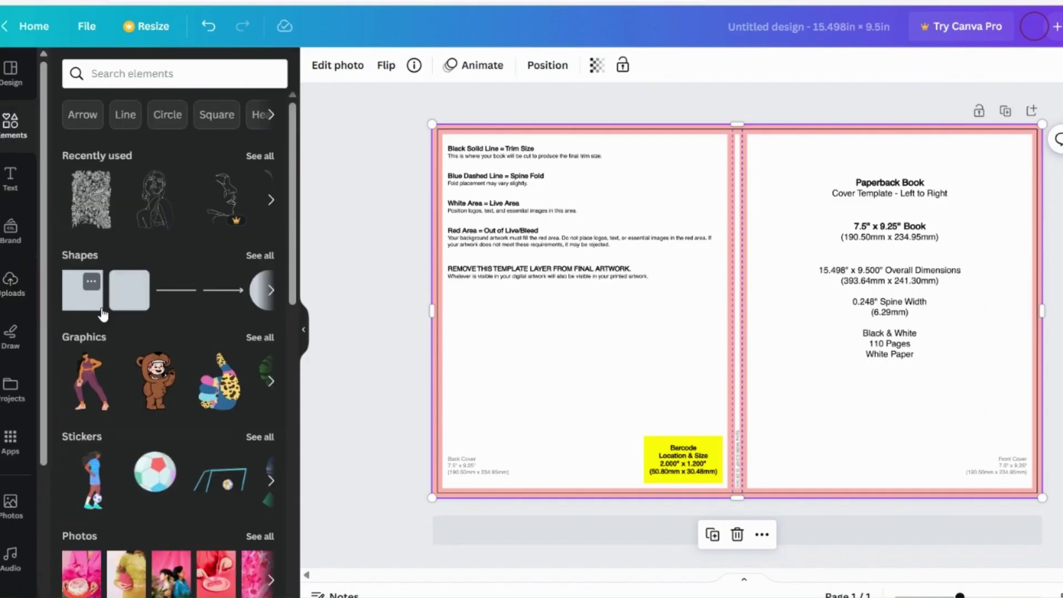
click(98, 306)
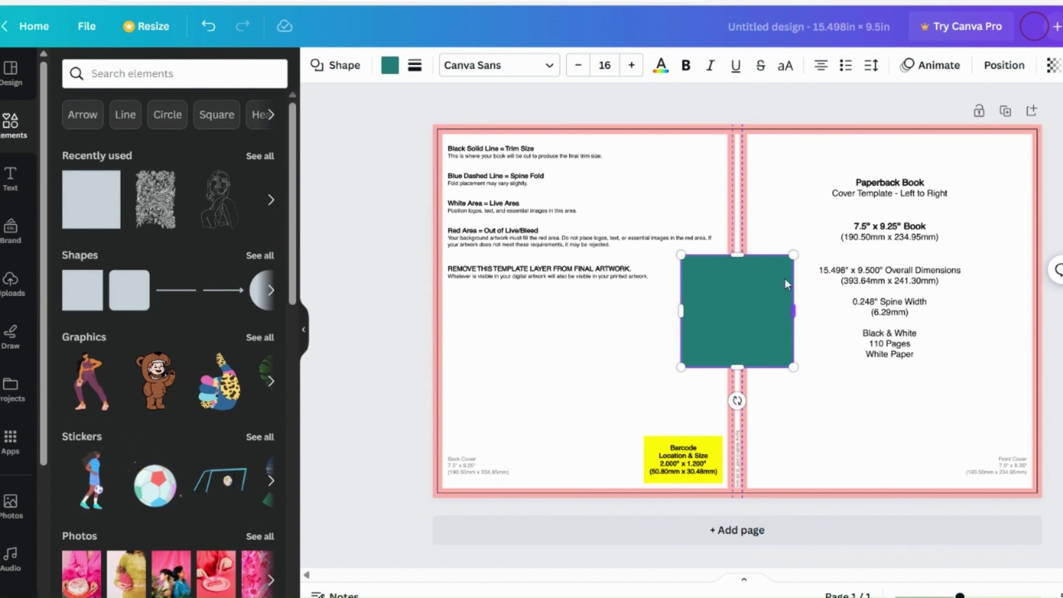
drag(792, 250, 800, 124)
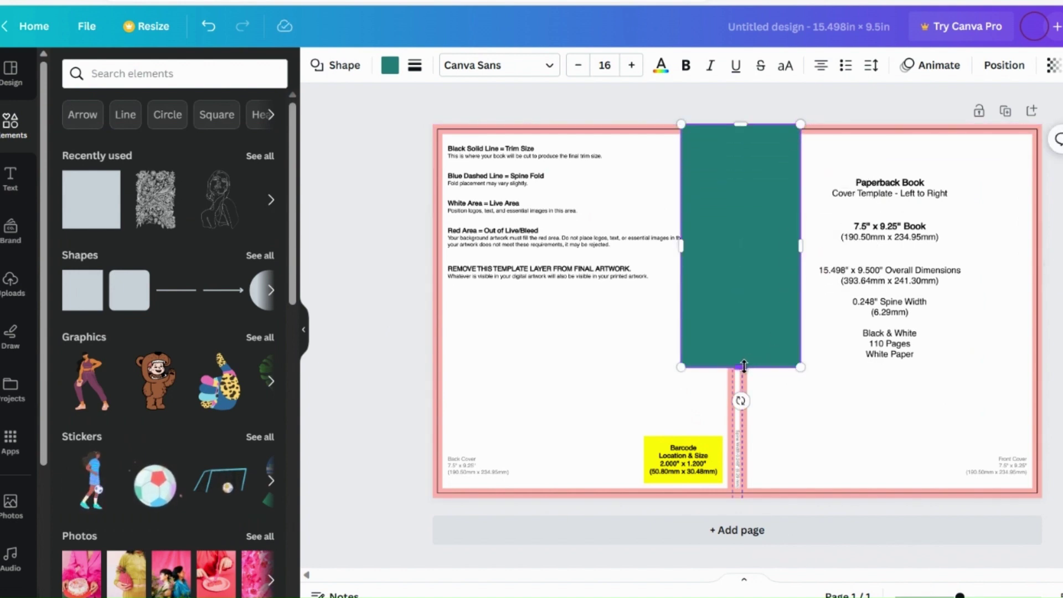
drag(743, 367, 748, 494)
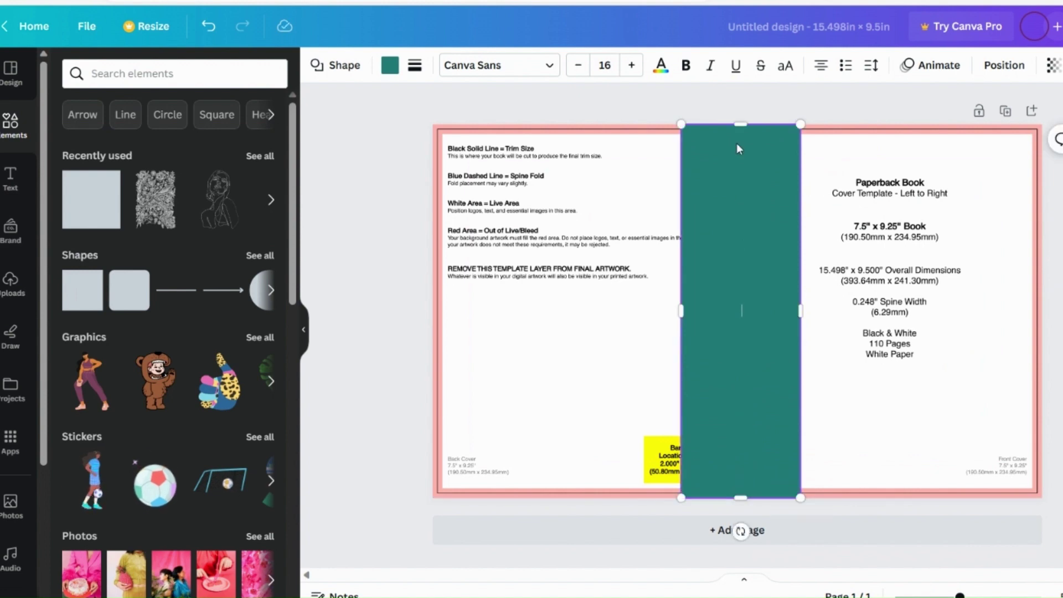
Center the tall spine rectangle horizontally on the page.
right_click(736, 187)
key(Escape)
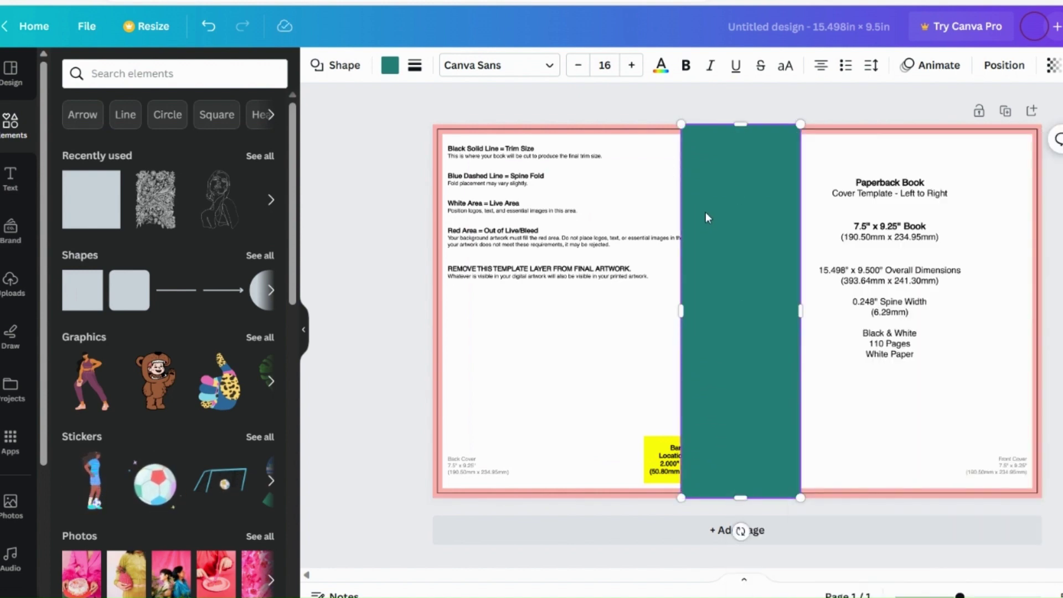
click(1000, 67)
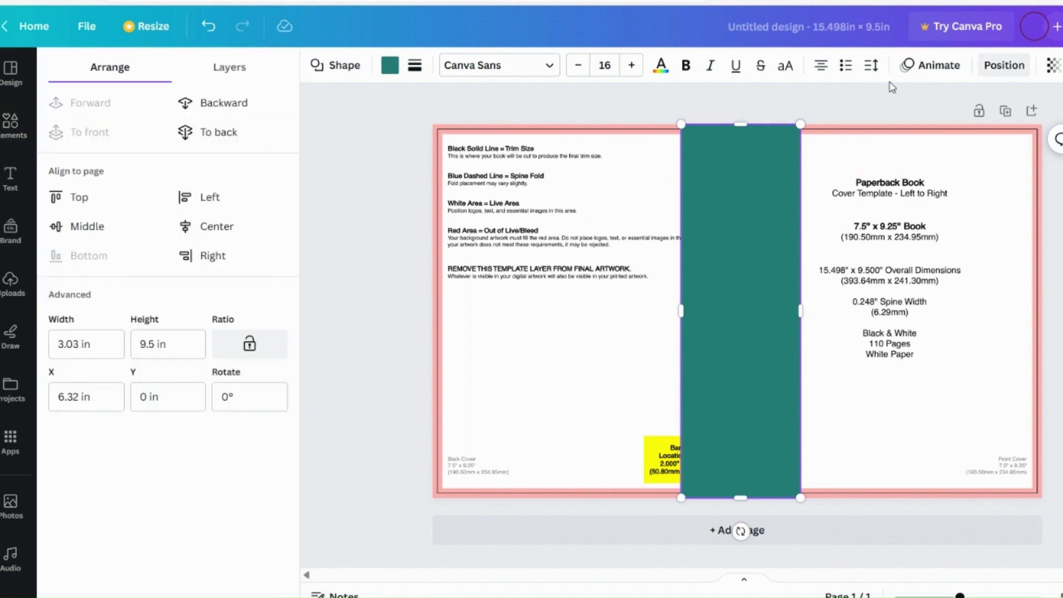
click(184, 226)
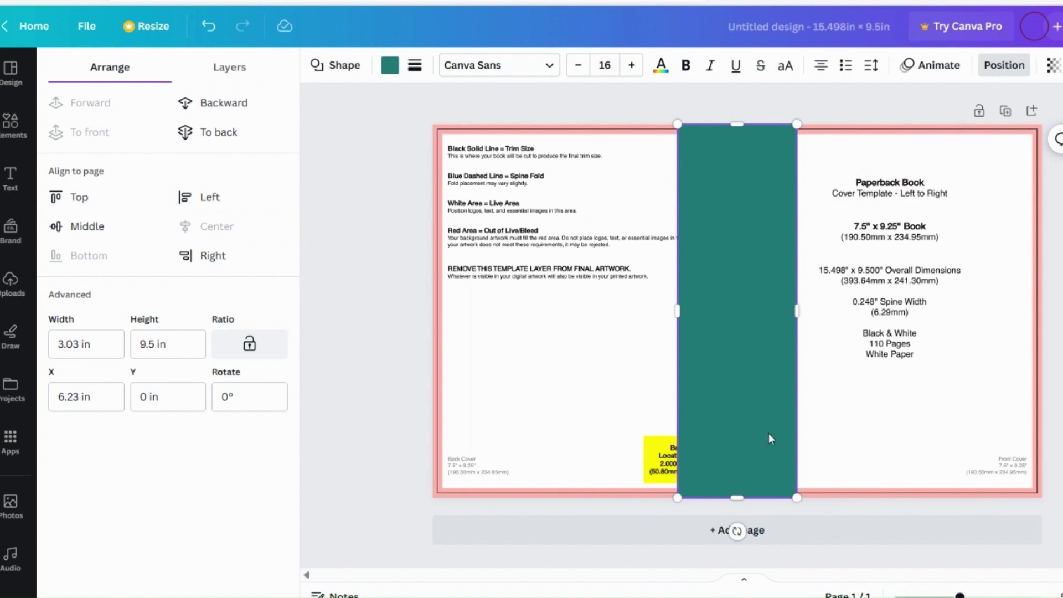
click(741, 364)
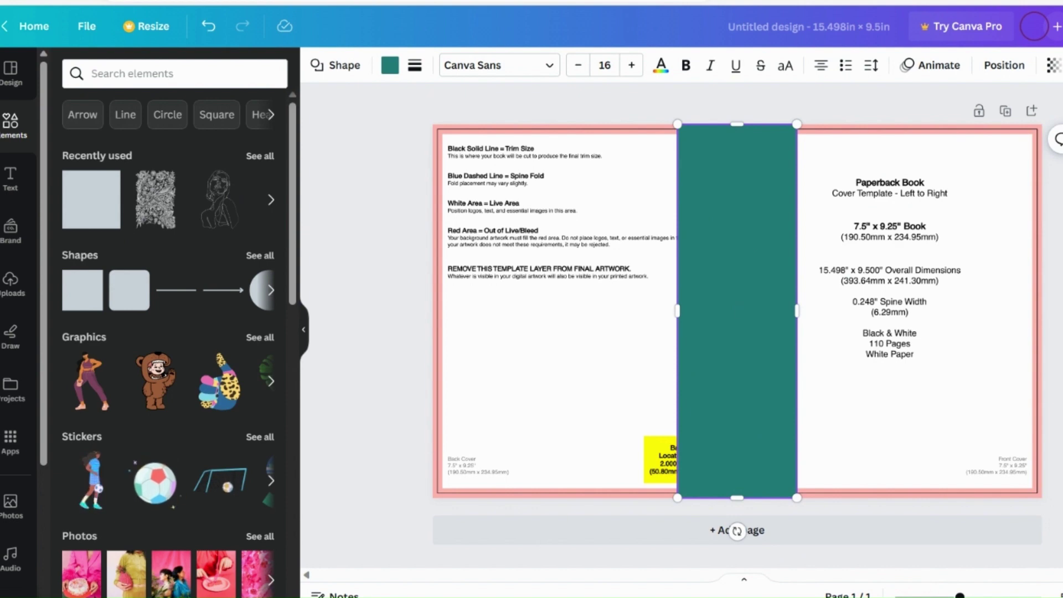
Switch to File Explorer and view the label 400 PDF from the downloaded composition notebook labels archive.
mouse_move(585, 597)
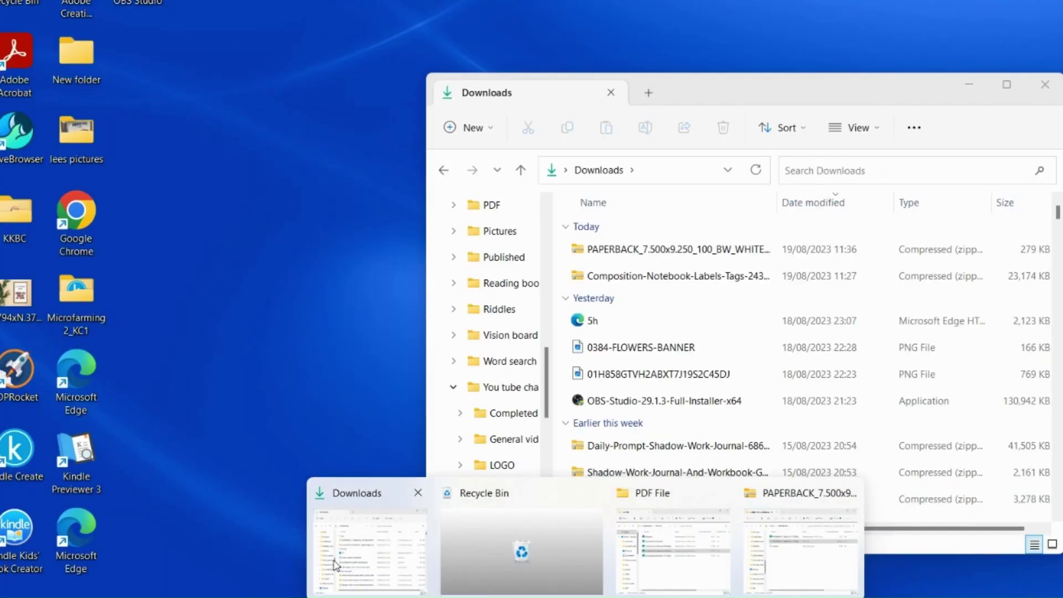
click(336, 565)
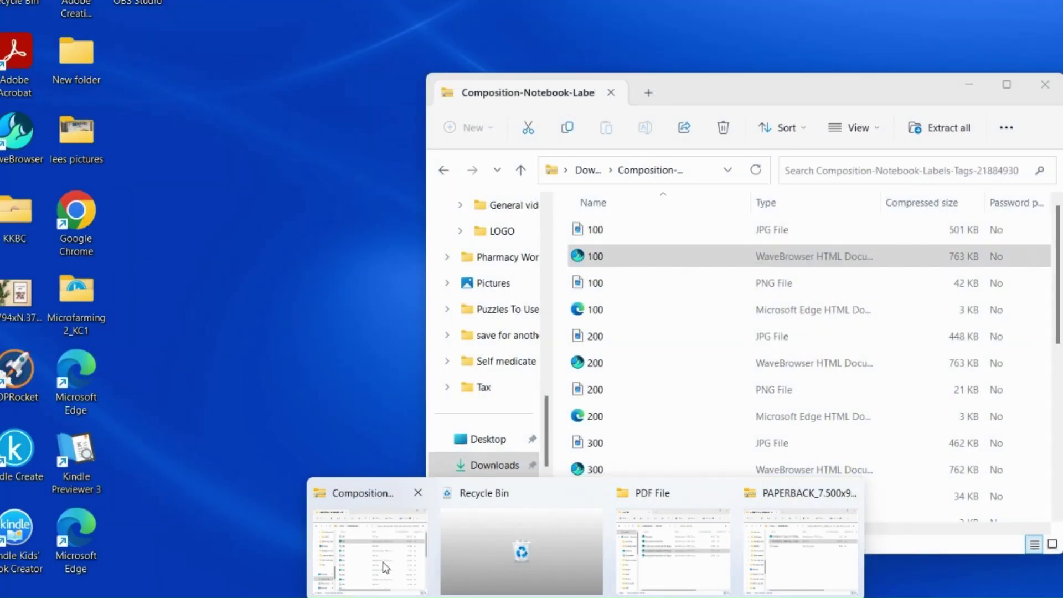
click(688, 562)
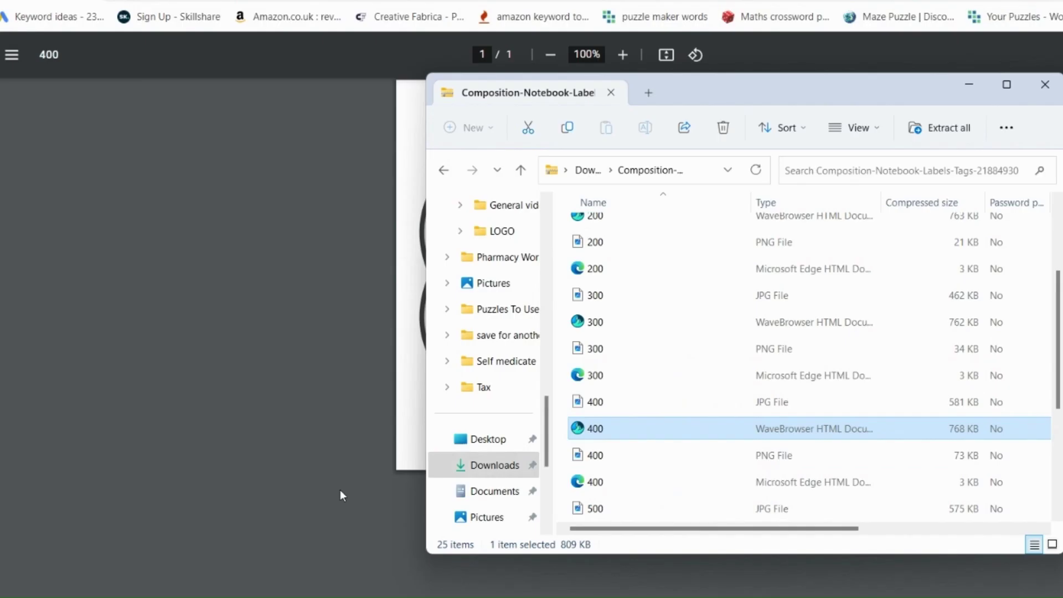
click(340, 489)
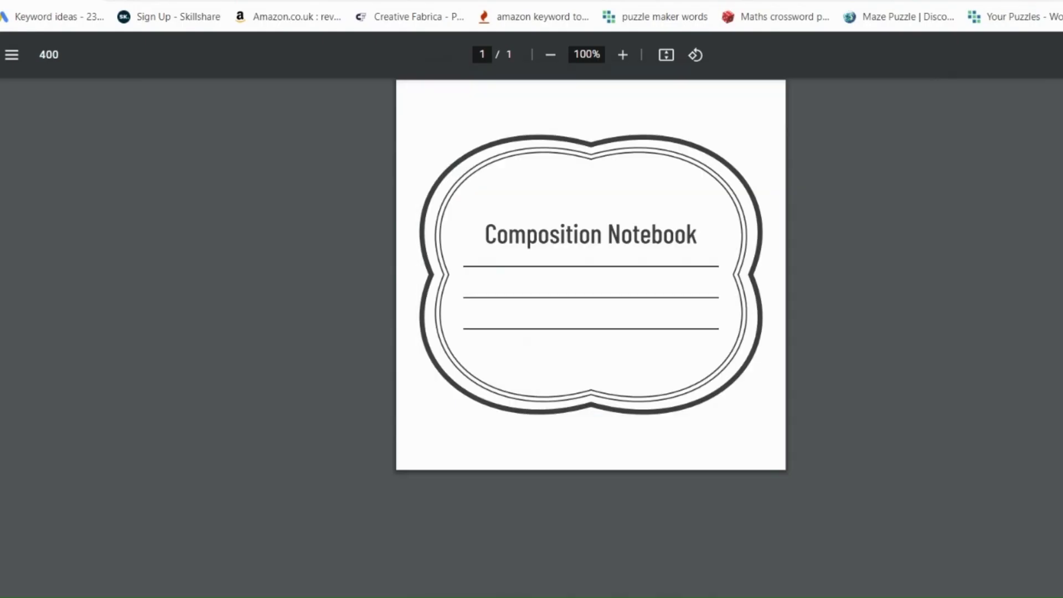
Back in Canva, add the uploaded Composition Notebook label, shrink it, and position it on the upper half of the front cover.
click(728, 548)
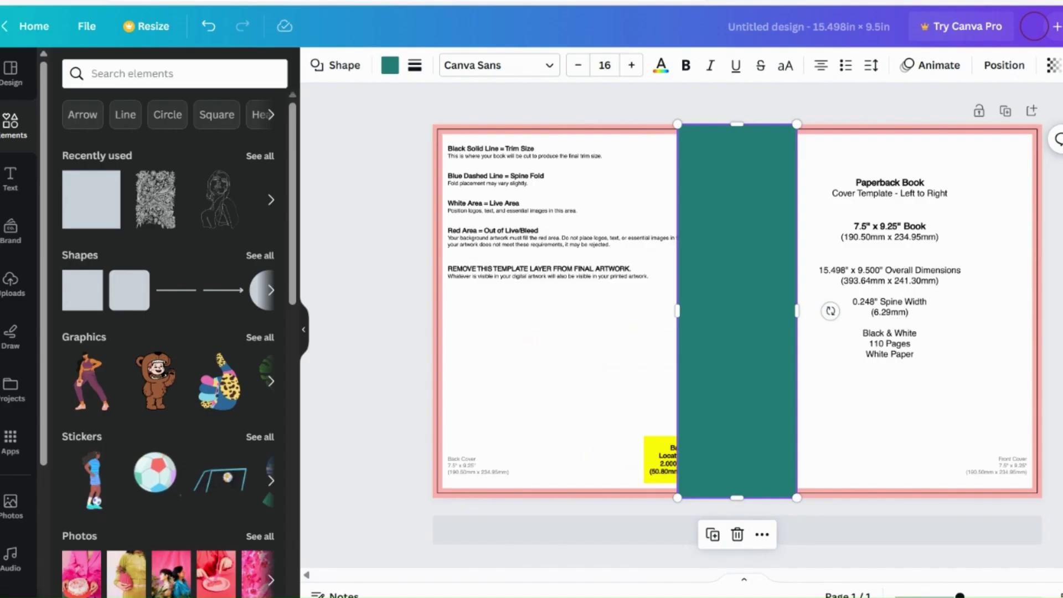
click(10, 280)
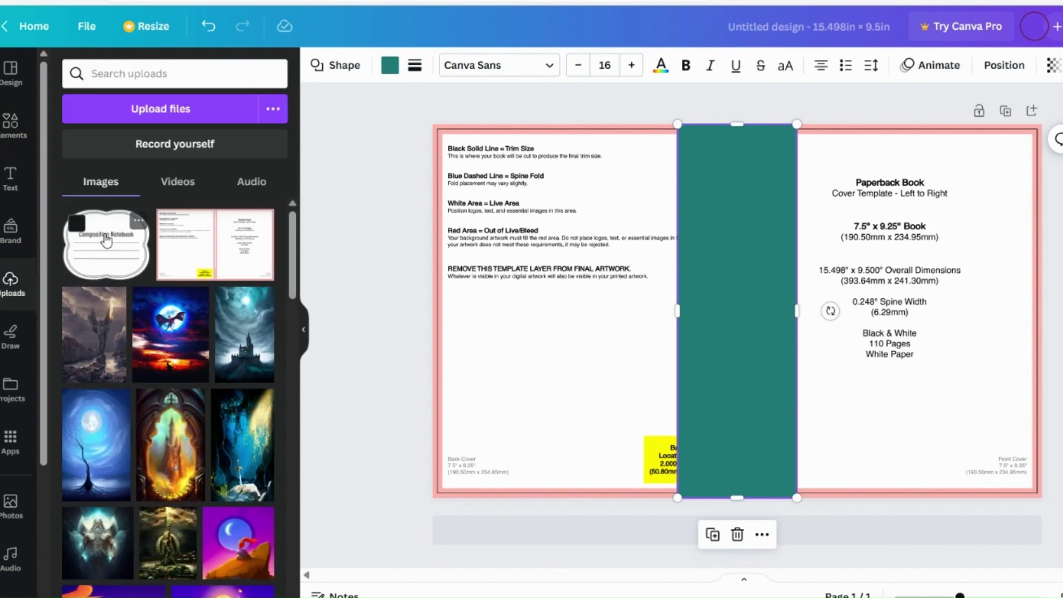
click(107, 241)
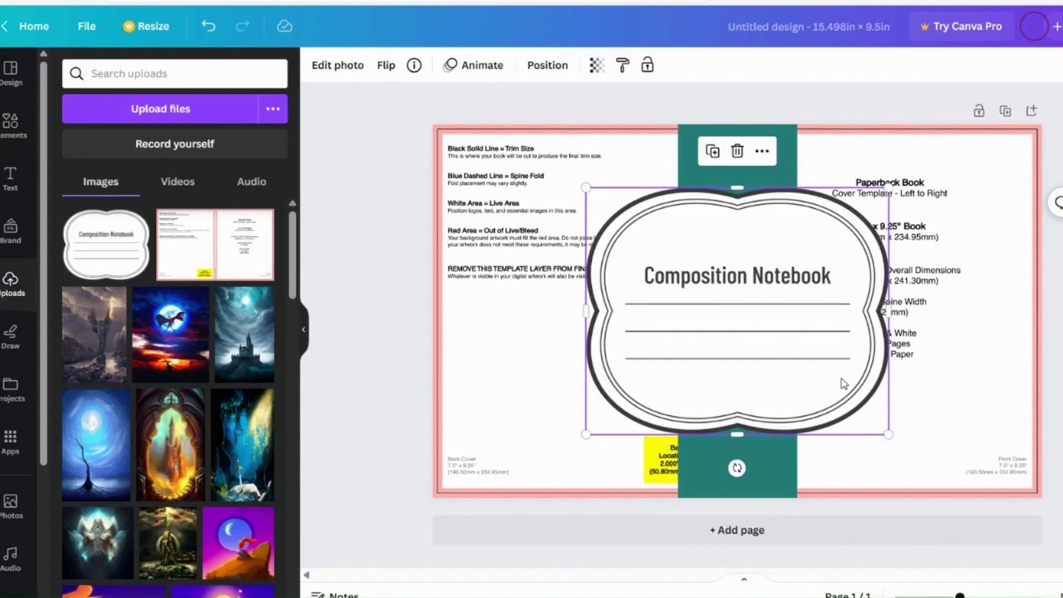
drag(888, 434, 793, 358)
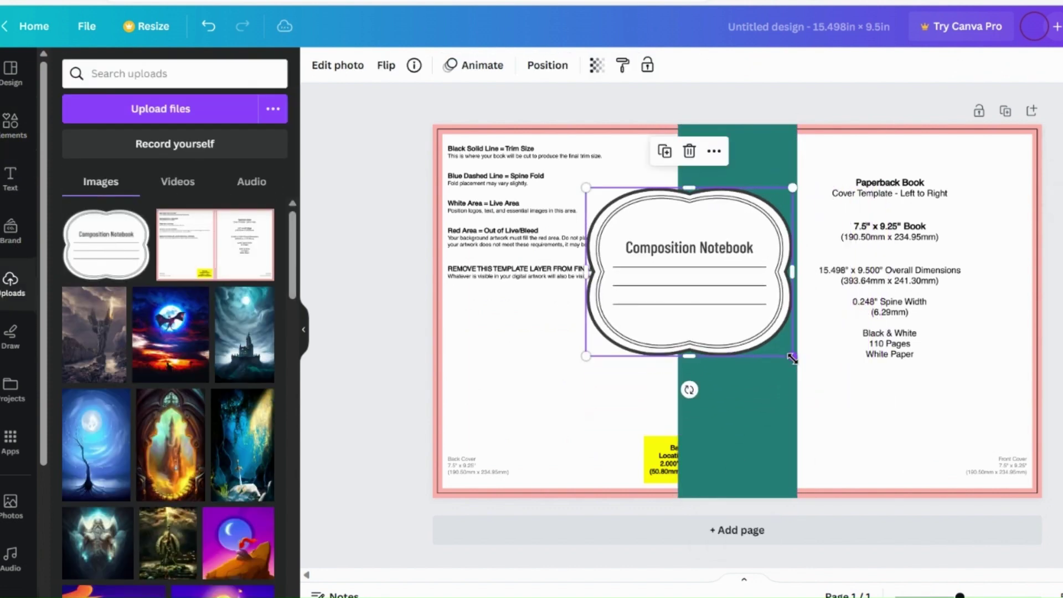
drag(742, 288, 966, 275)
key(Escape)
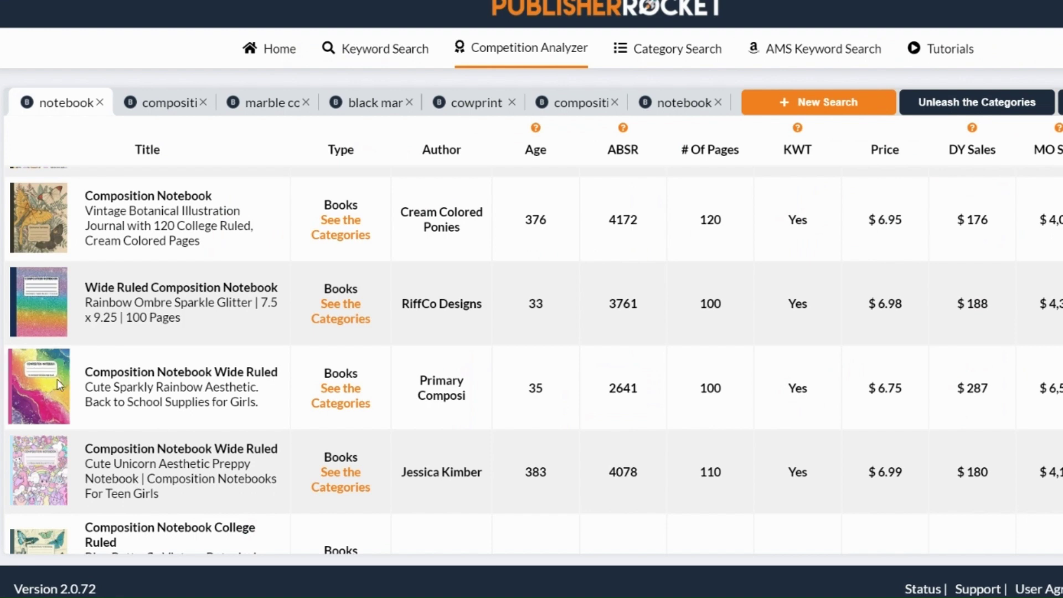
mouse_move(56, 321)
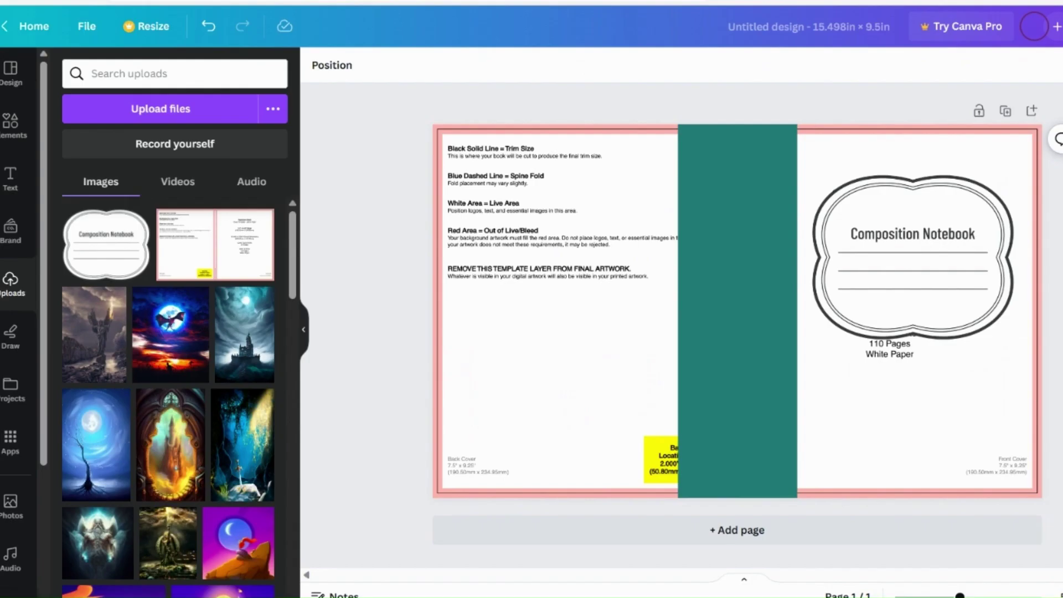
click(911, 243)
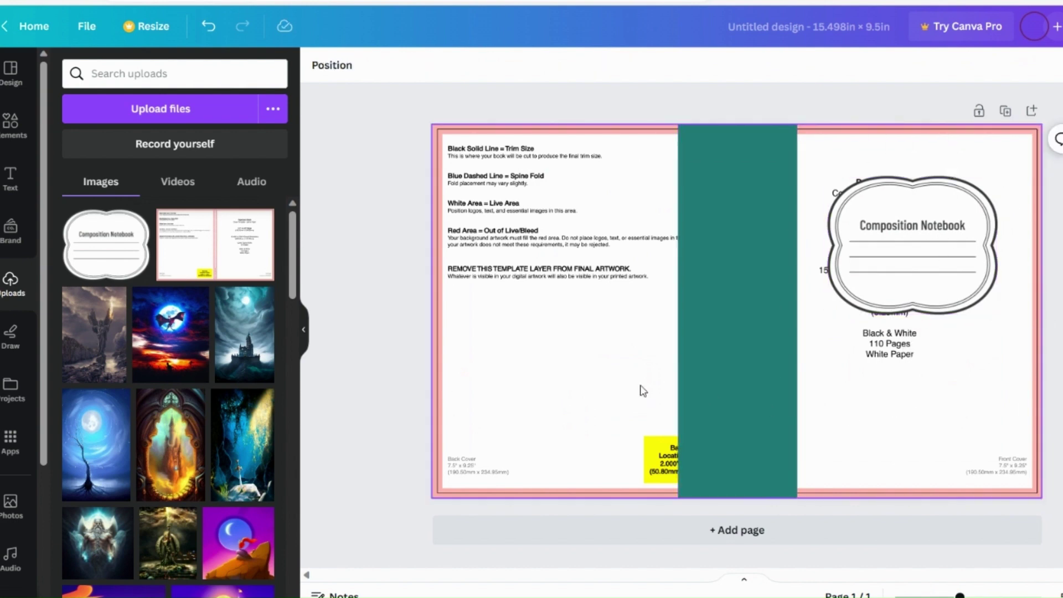
Delete the cover template from the page and nudge the Composition Notebook label slightly up and to the right on the front cover.
click(599, 392)
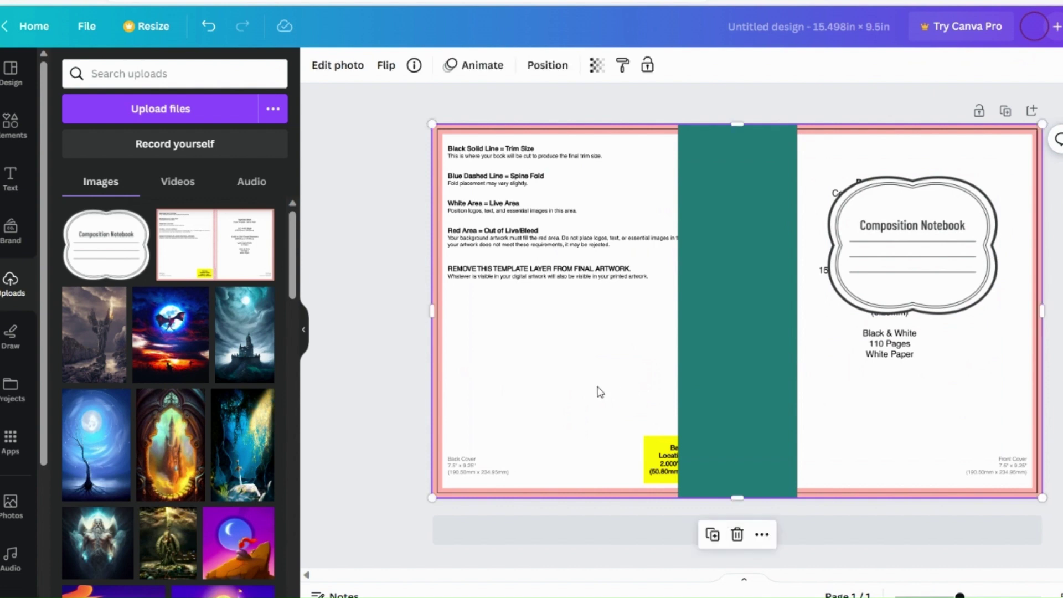
key(Delete)
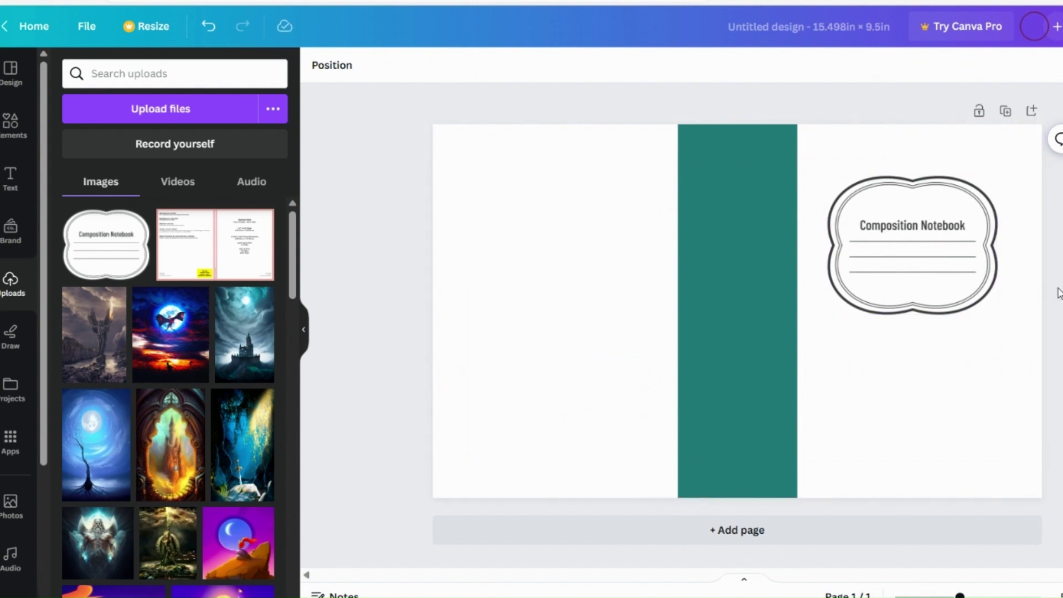
drag(935, 281, 941, 278)
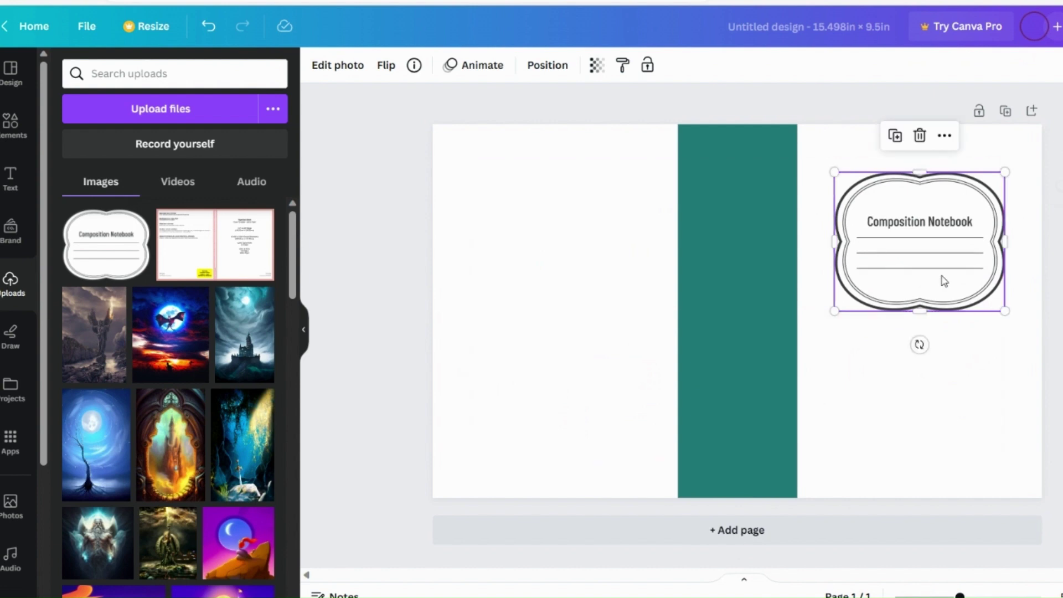
key(Escape)
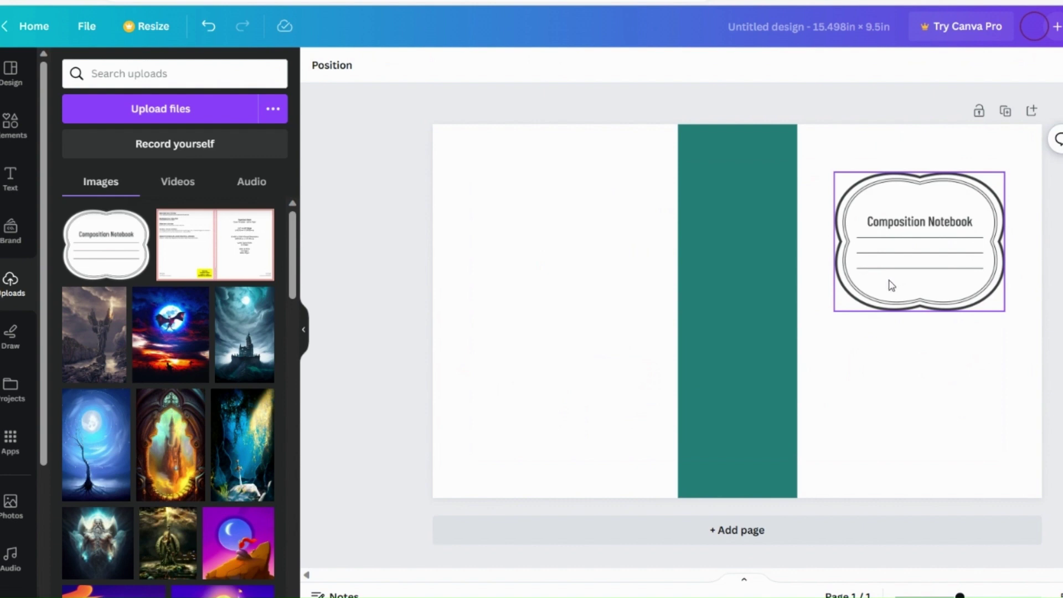
Add the text "110 PAGES / WIDE RULED / 7.5 X 9.25" to the cover and color it black.
click(10, 180)
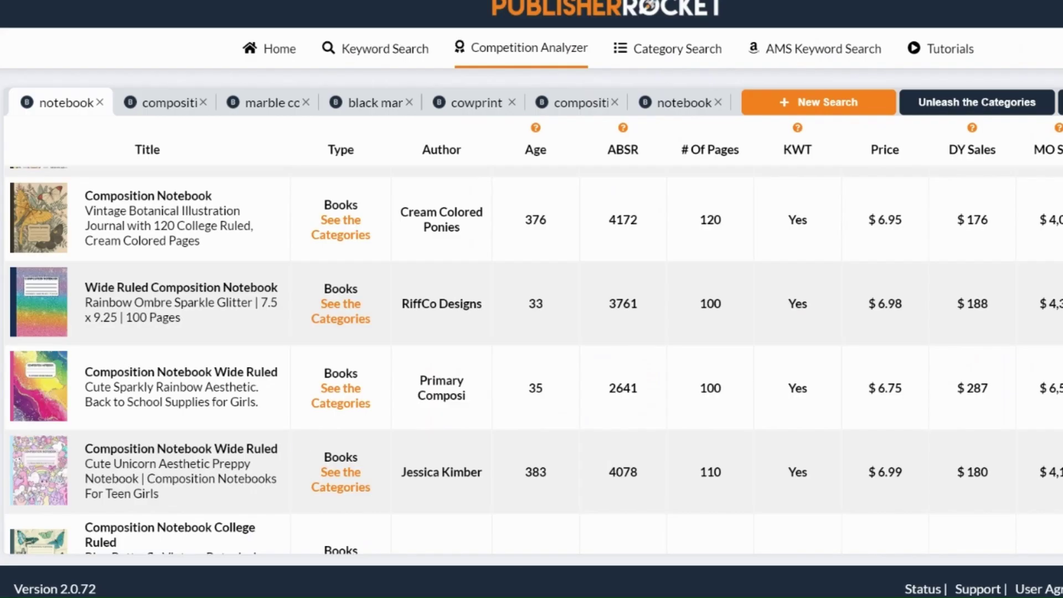
mouse_move(28, 305)
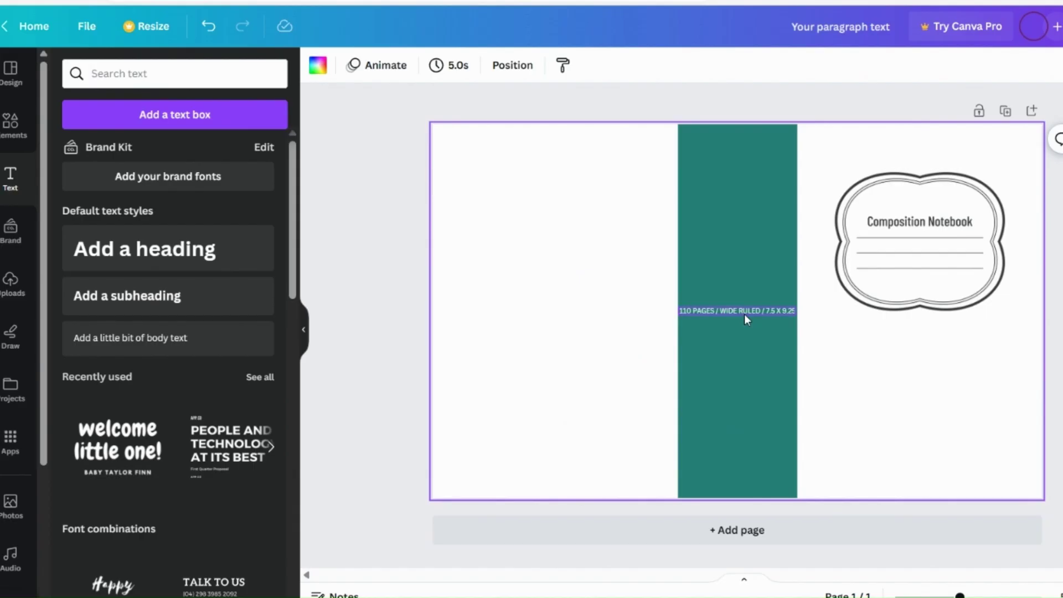
click(744, 311)
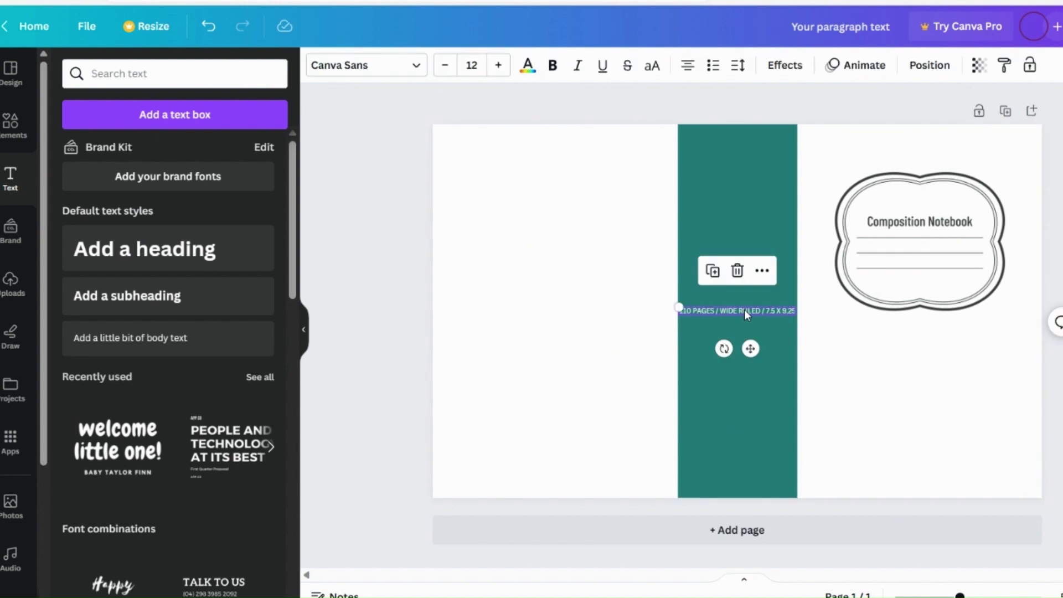
click(528, 64)
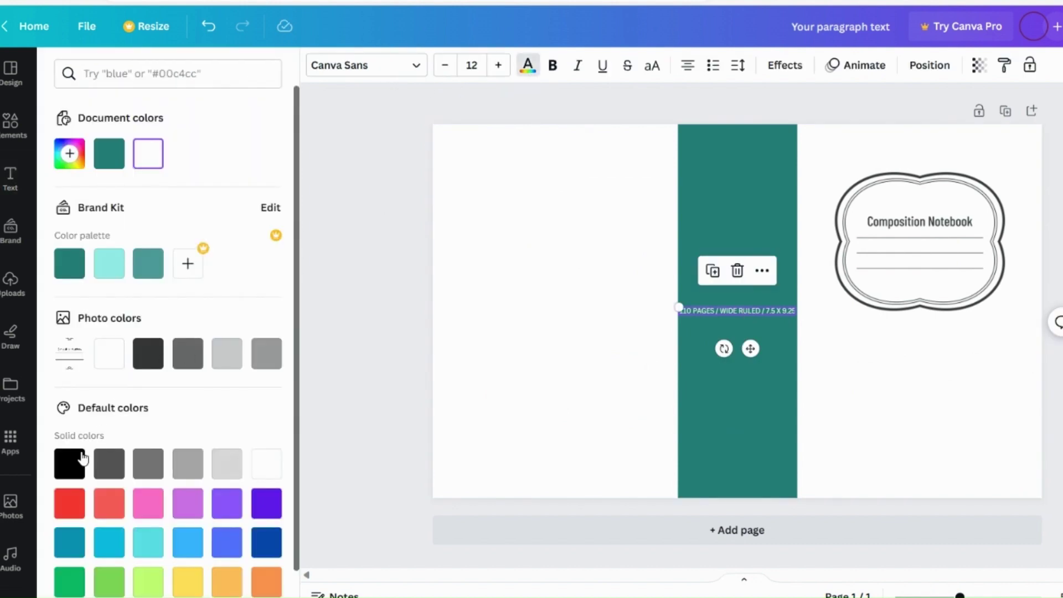
click(69, 463)
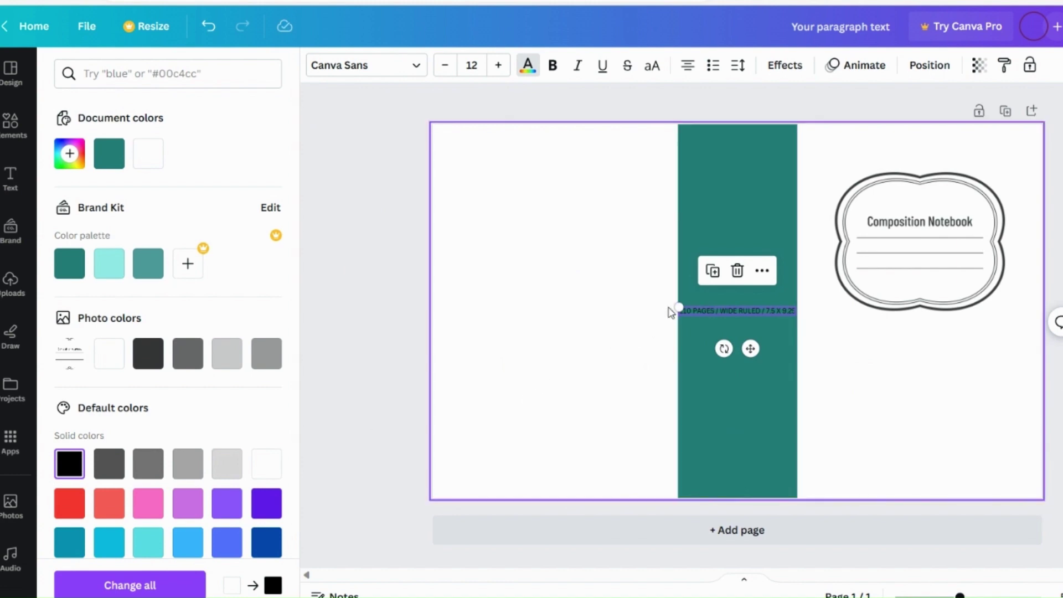
Slightly enlarge the page-details text and position it beneath the lowest line inside the Composition Notebook label.
drag(678, 304, 662, 304)
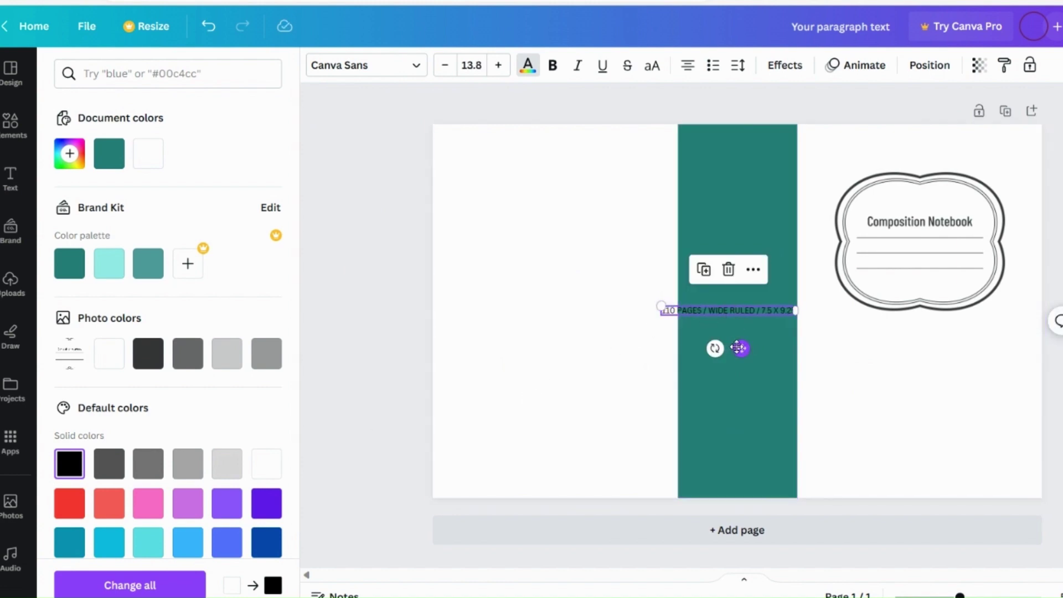
drag(739, 347, 930, 311)
click(1035, 324)
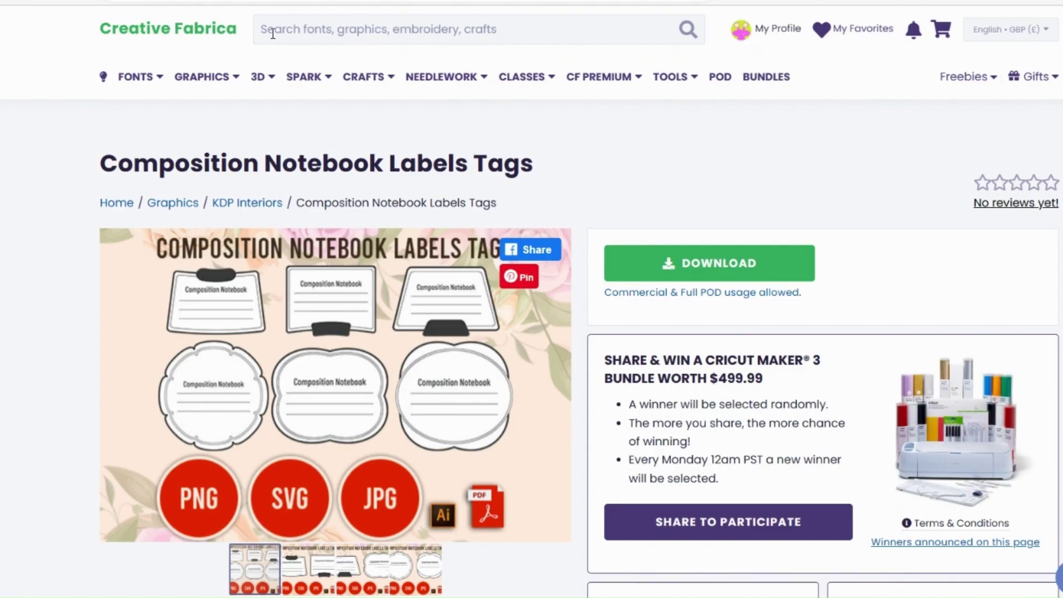
Switch to Creative Fabrica, search for "WALLPAPER MARBLE", and limit the results to the Print On Demand license.
click(391, 33)
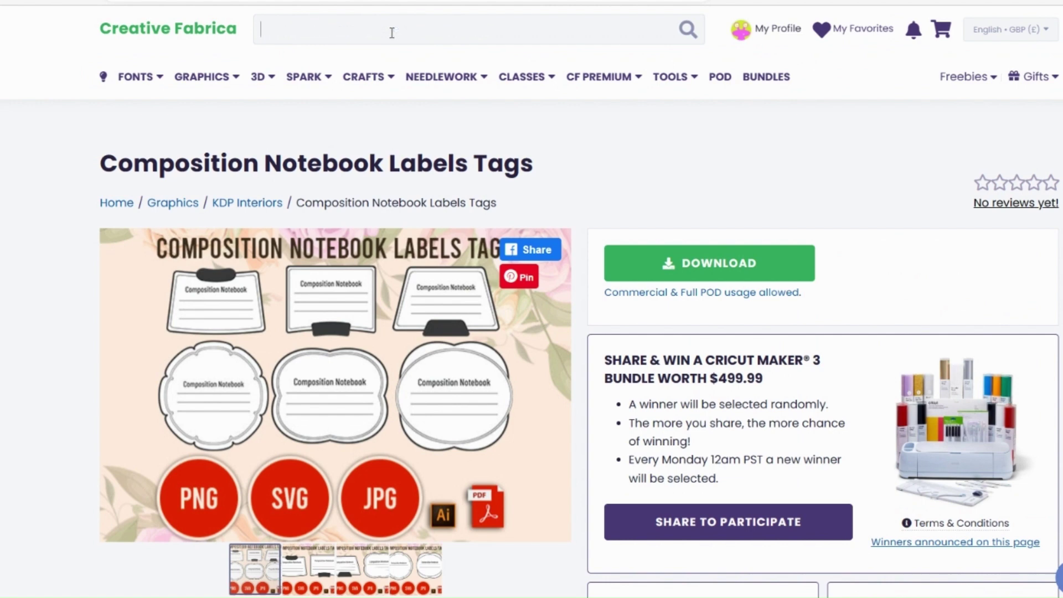
text(WALLPAPER MARBLE)
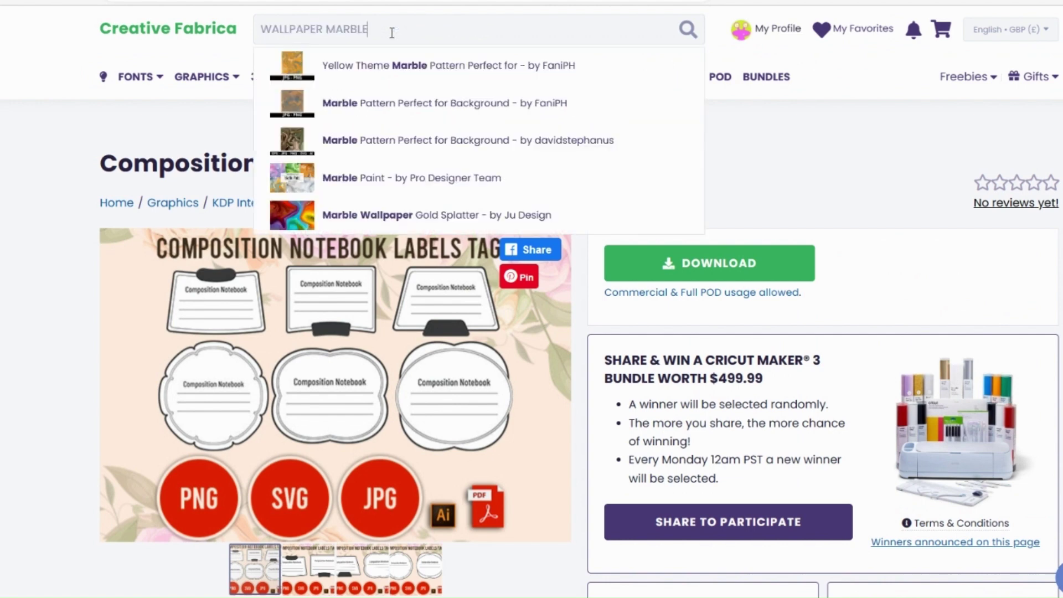
click(687, 33)
scroll(109, 328, down, 5)
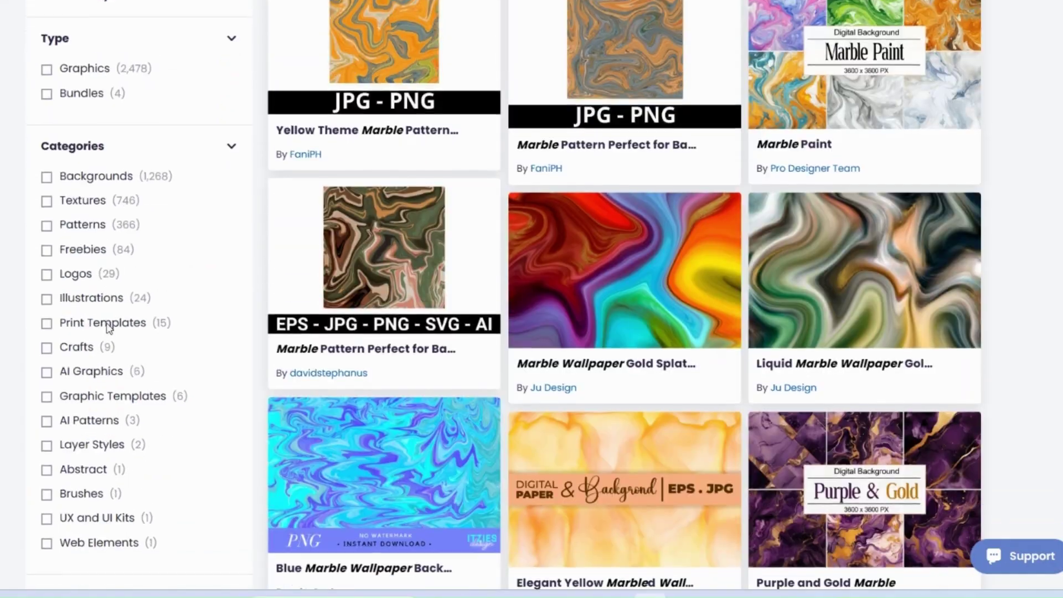
scroll(109, 327, down, 6)
click(46, 270)
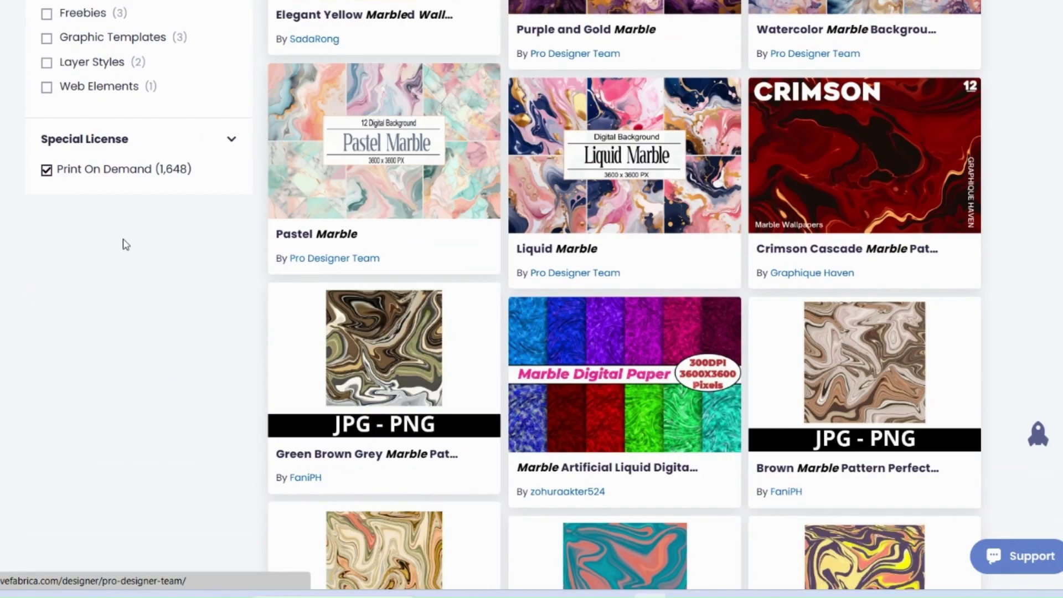
Browse the marble wallpaper results for cover backgrounds and examine the Gold Marble Digital Paper 34 product page.
scroll(163, 244, up, 10)
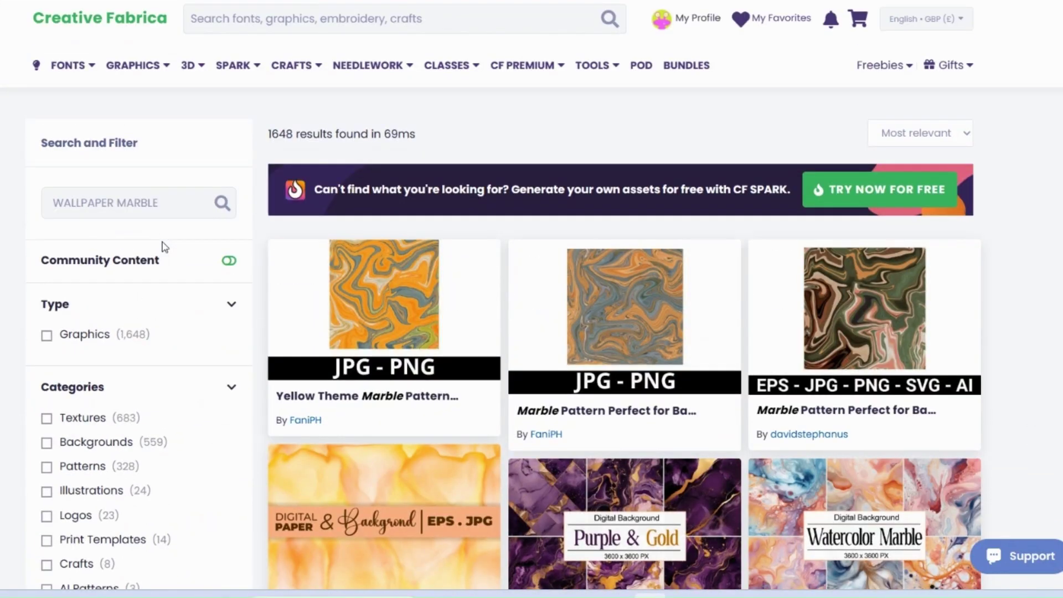
scroll(452, 240, down, 3)
scroll(452, 240, down, 3)
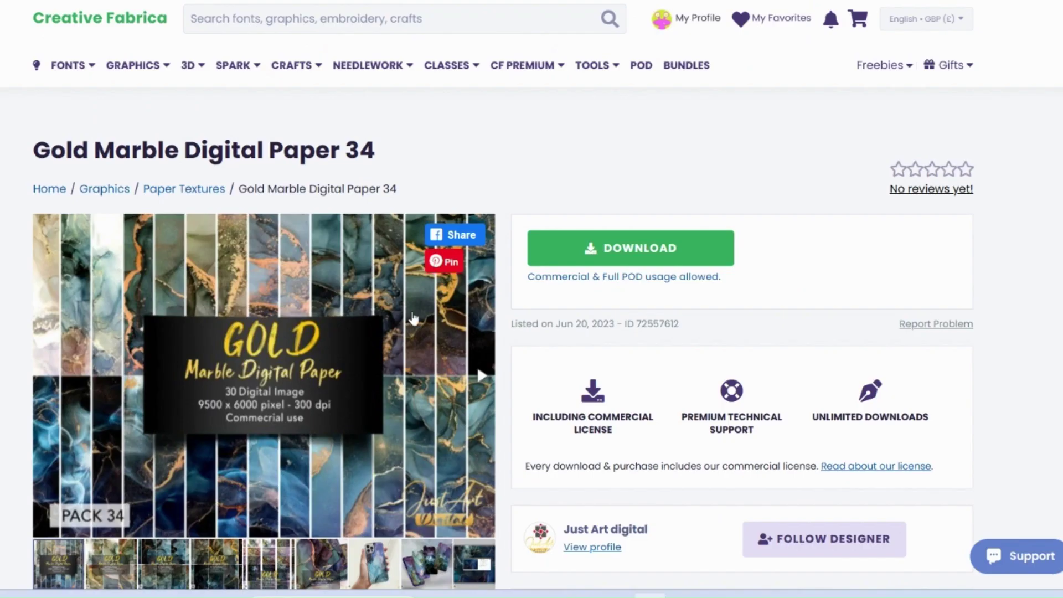
scroll(209, 402, down, 3)
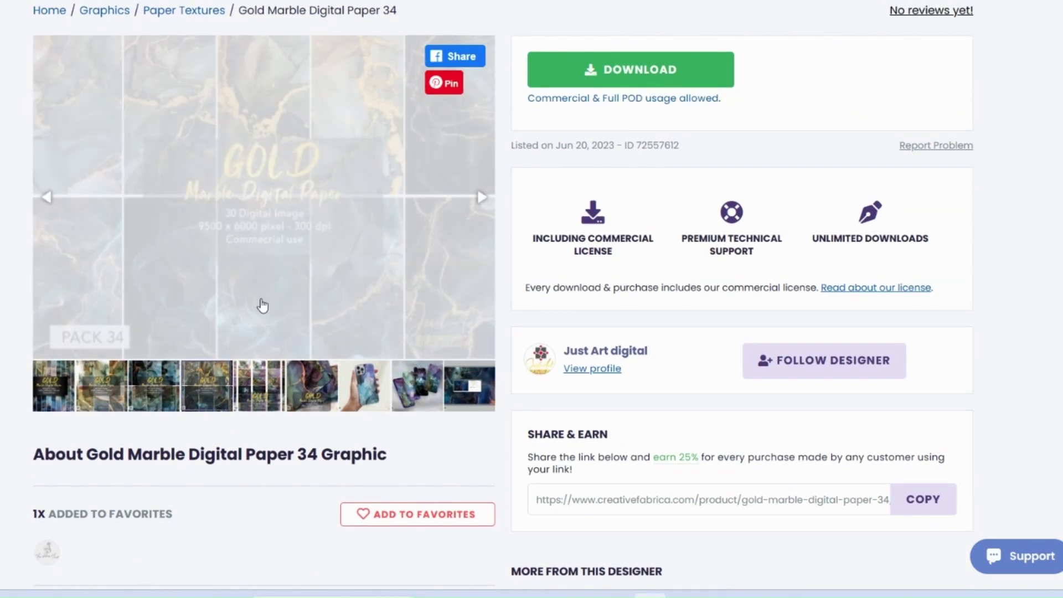
scroll(172, 191, up, 3)
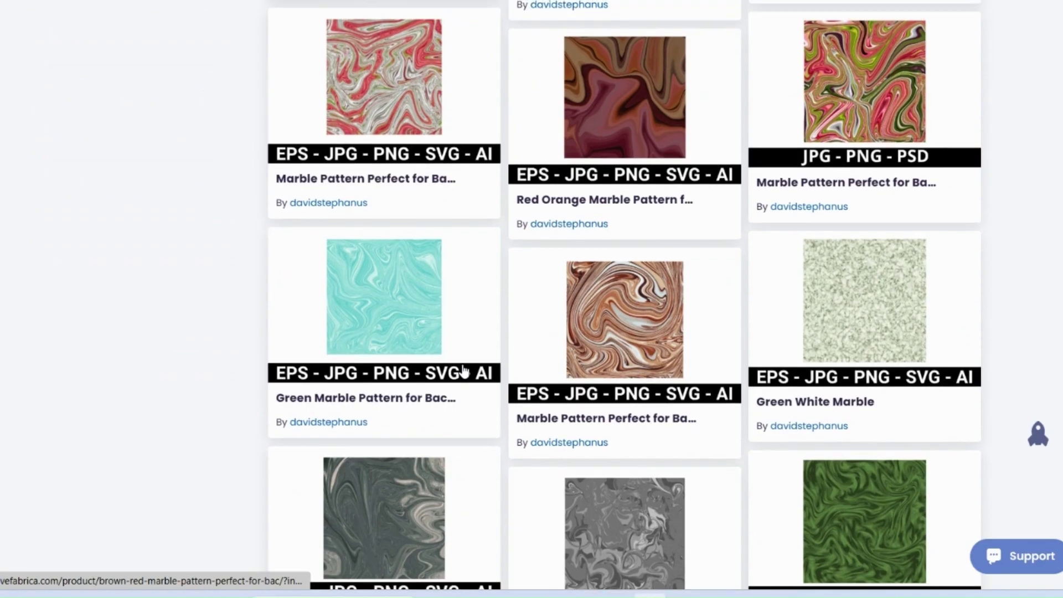
scroll(463, 371, down, 10)
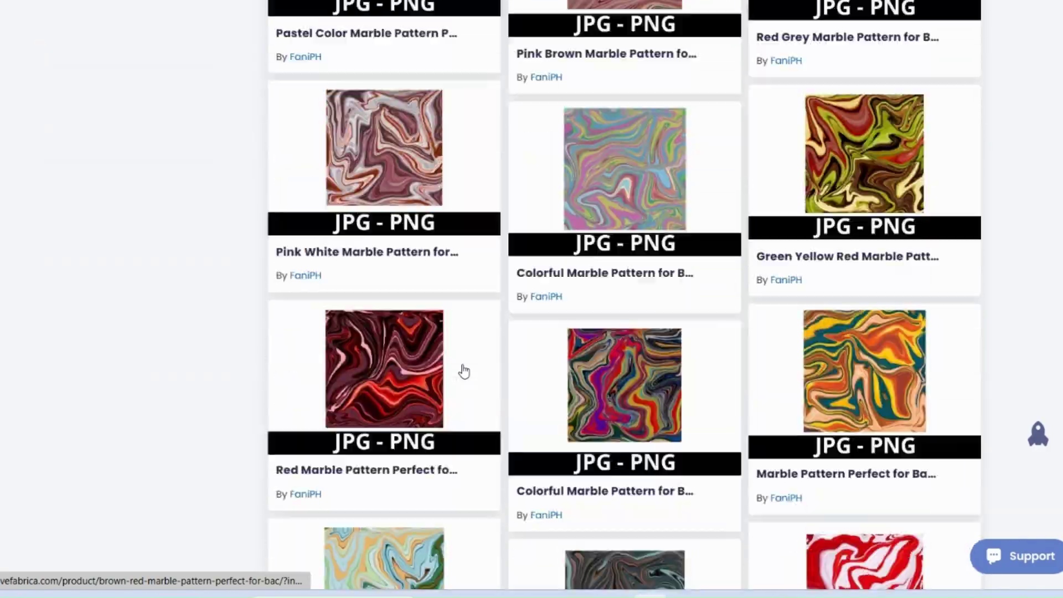
scroll(463, 370, down, 15)
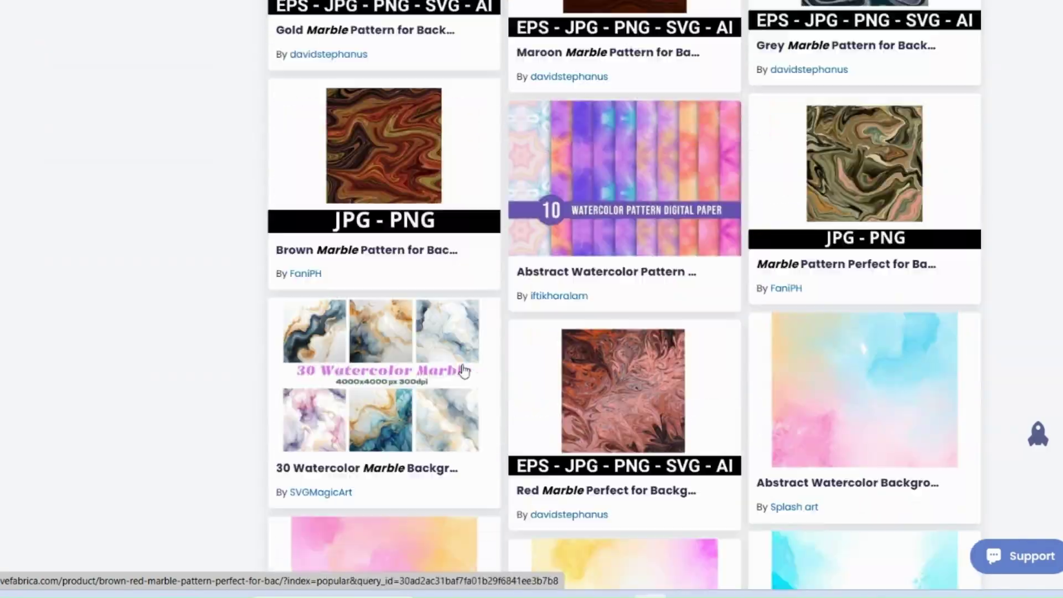
scroll(463, 370, up, 20)
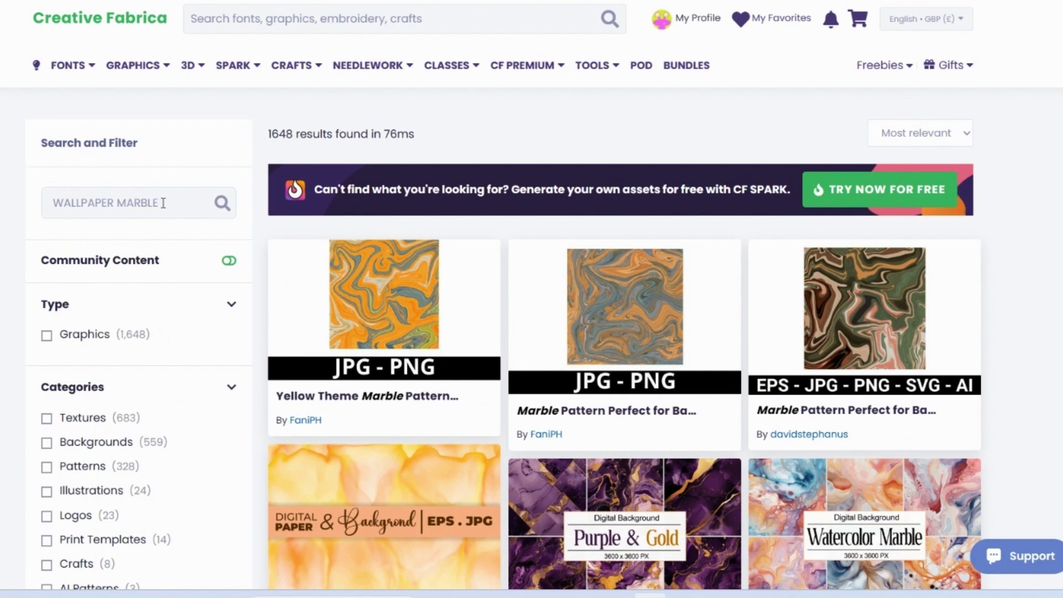
Change the search to "WALLPAPER VINTAGE FLORAL", browse the patterns, and open the 100+ Vintage Shabby Chic listing.
drag(163, 203, 115, 203)
text(VINTAGE FLORAL)
key(Return)
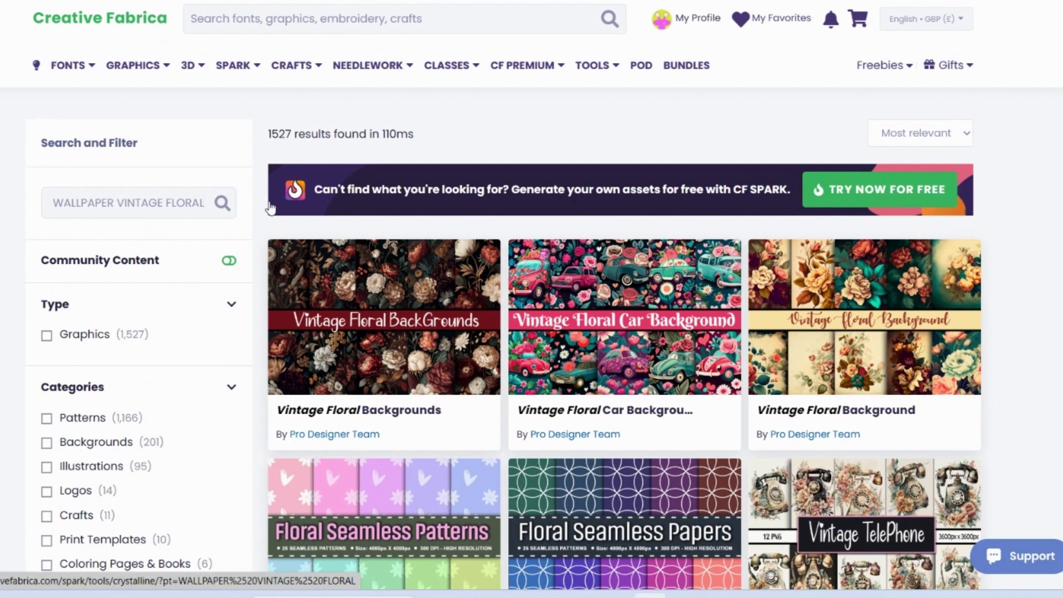
scroll(825, 273, down, 10)
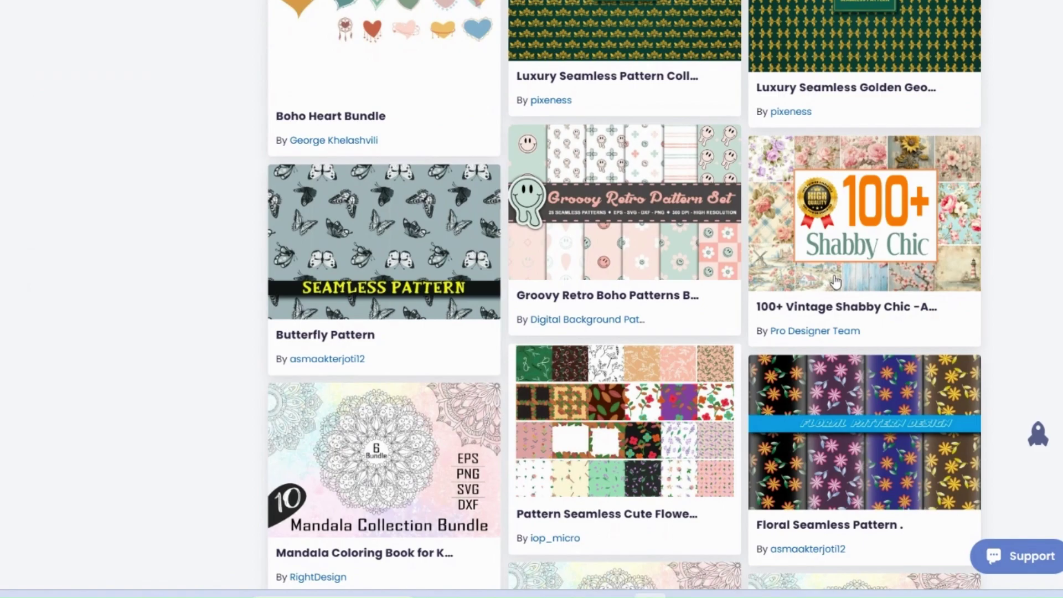
click(835, 281)
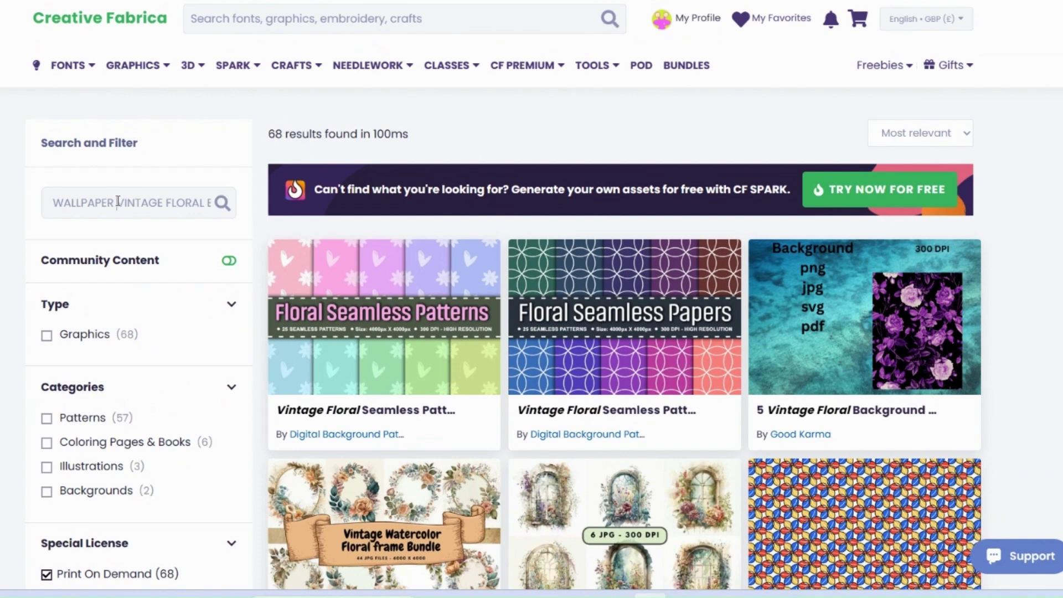
Change the search to "WALLPAPER GLITTER BUNDLE" and browse the Print On Demand results for a cover pattern.
drag(117, 202, 204, 205)
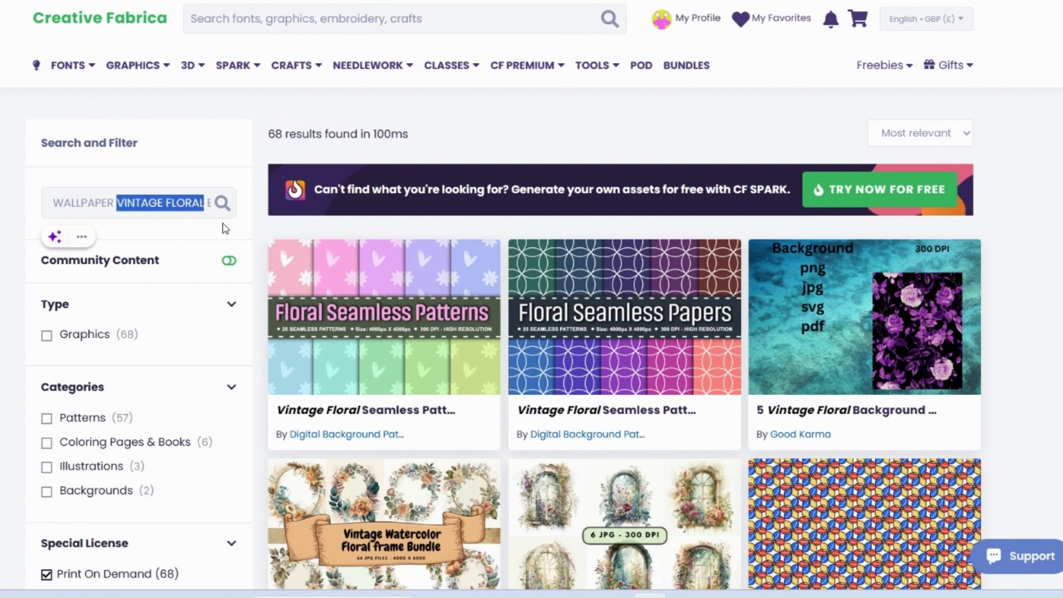
key(BackSpace)
key(Return)
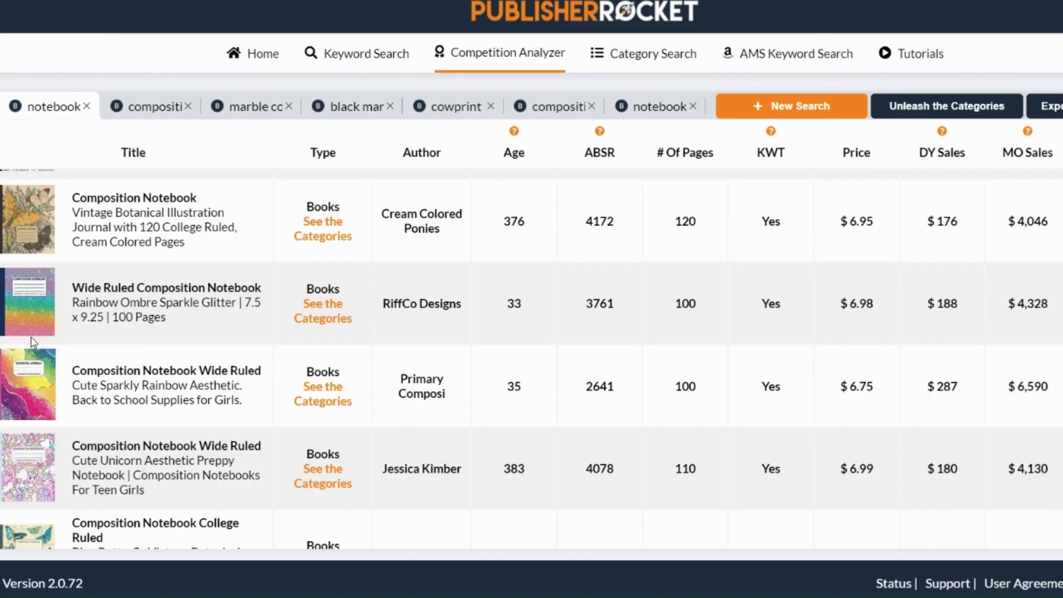
mouse_move(31, 313)
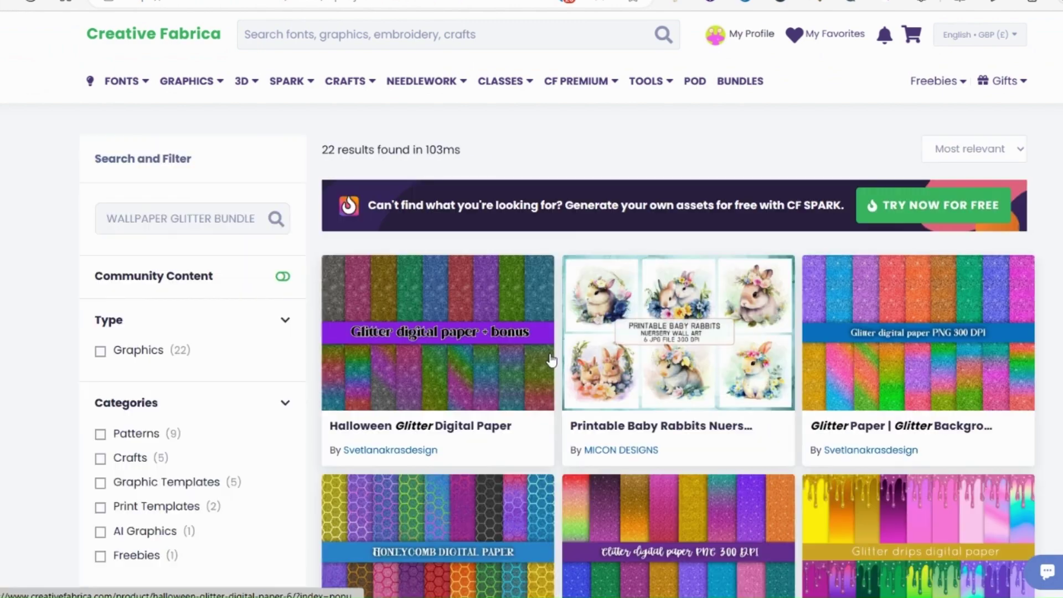
scroll(551, 360, down, 6)
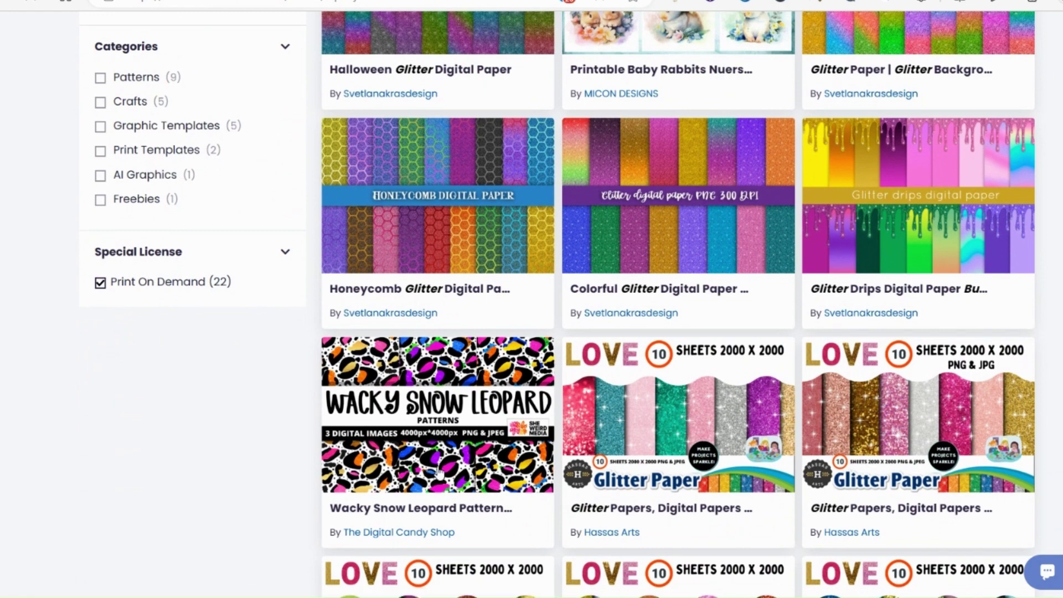
Open the Wacky Snow Leopard Pattern Bundle, download it, return to the search results, and switch to File Explorer.
click(438, 470)
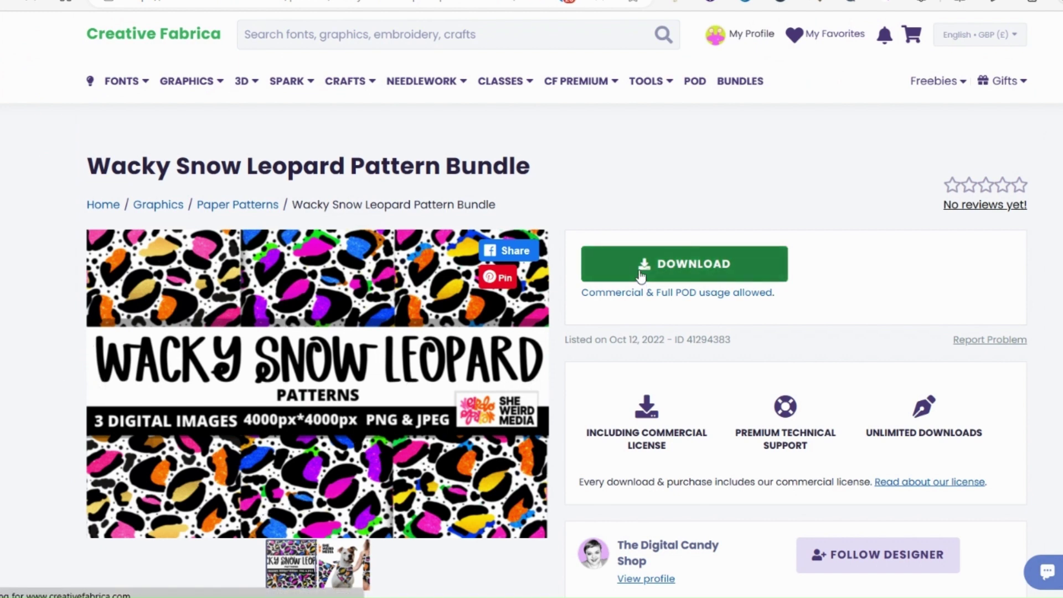
key(alt+Left)
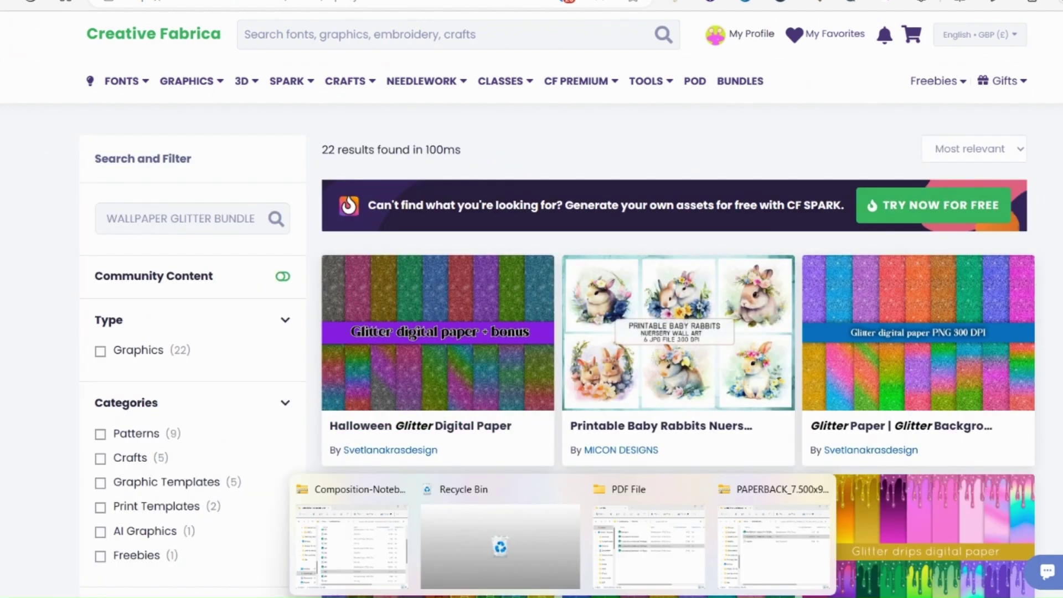
mouse_move(562, 597)
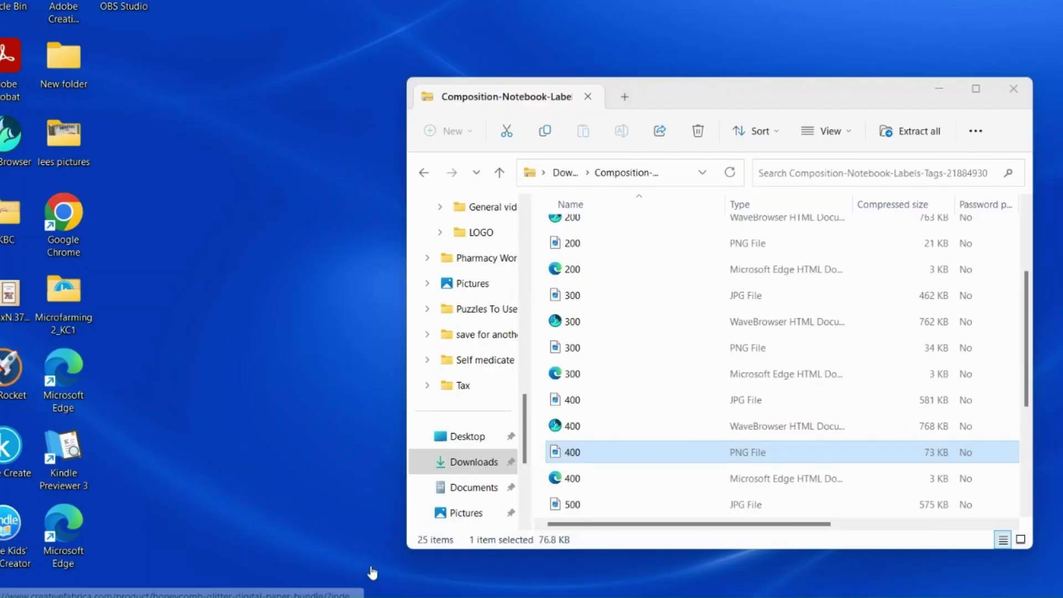
click(370, 571)
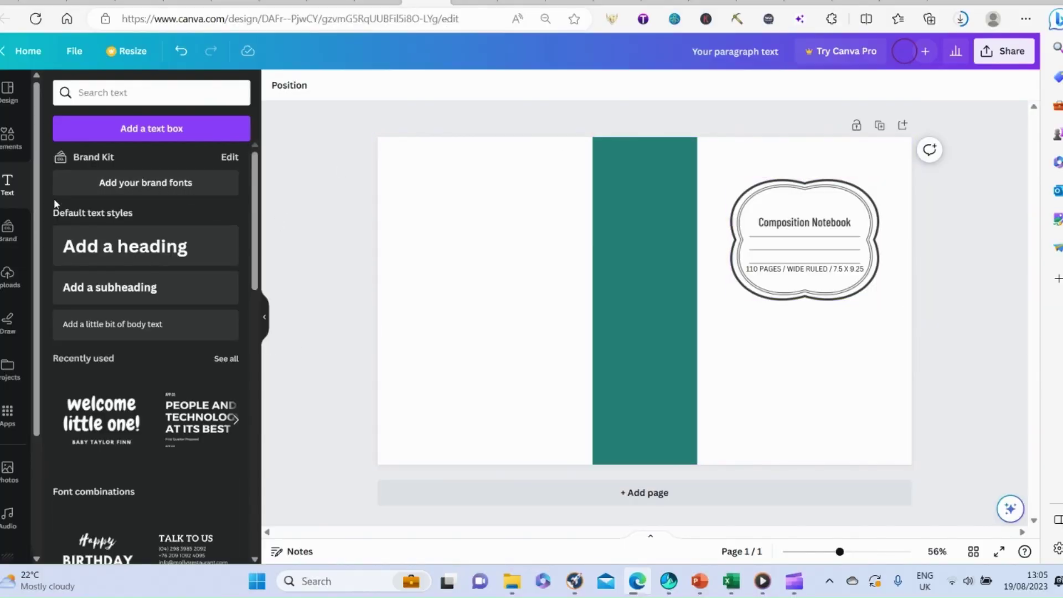
Back in Canva, upload the three Wacky Snow Leopard Pattern images from the Pictures folder.
click(9, 274)
click(140, 120)
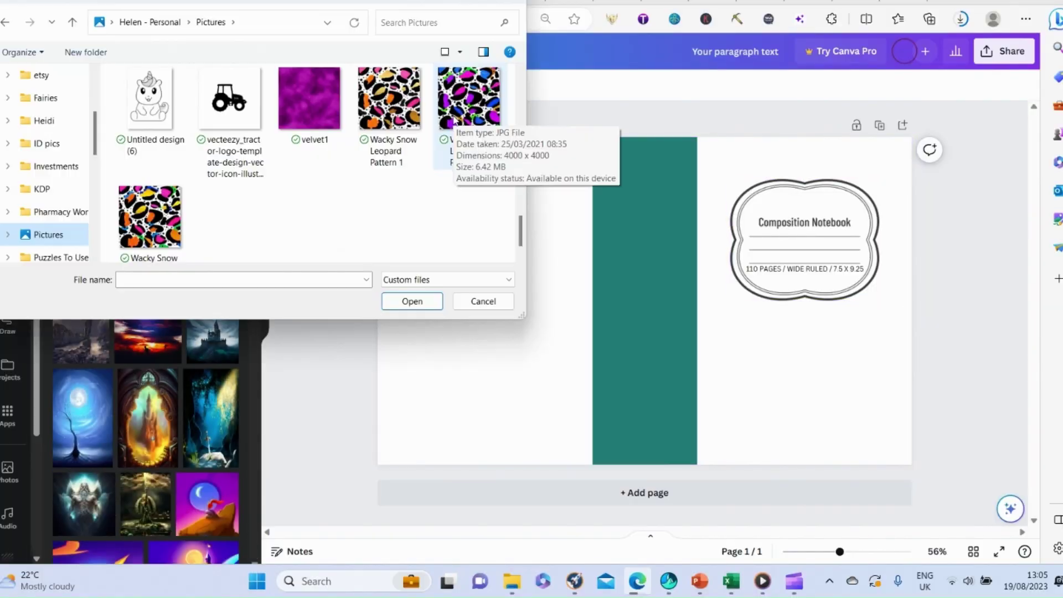
click(465, 108)
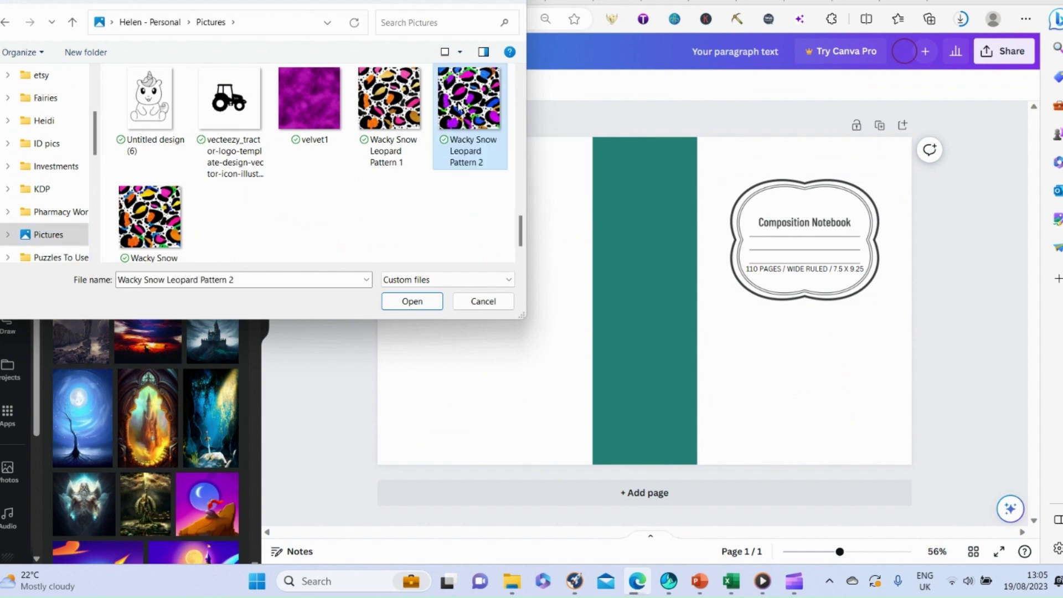
click(414, 107)
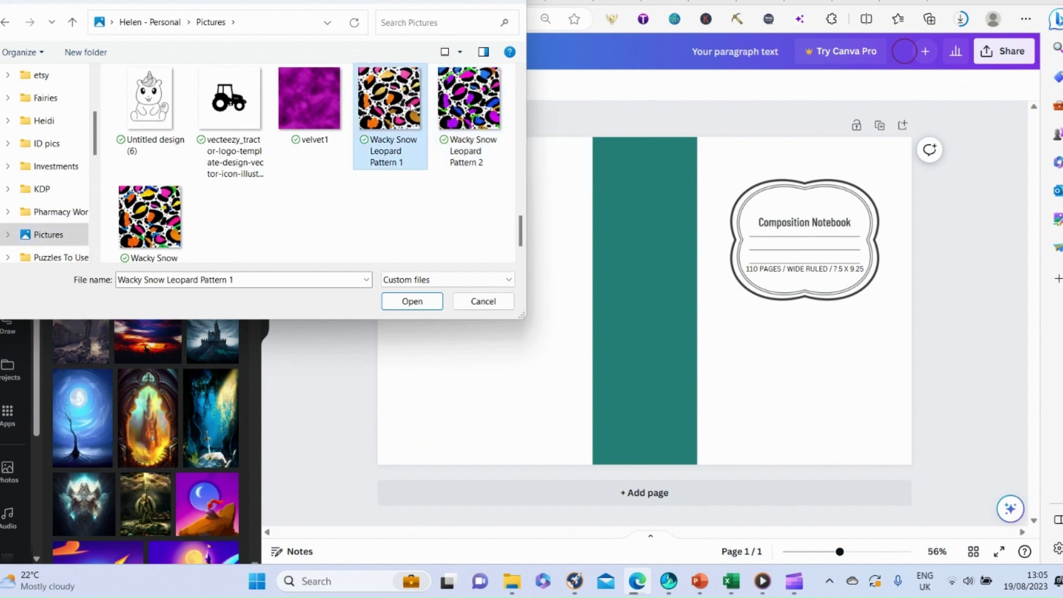
ctrl+click(468, 103)
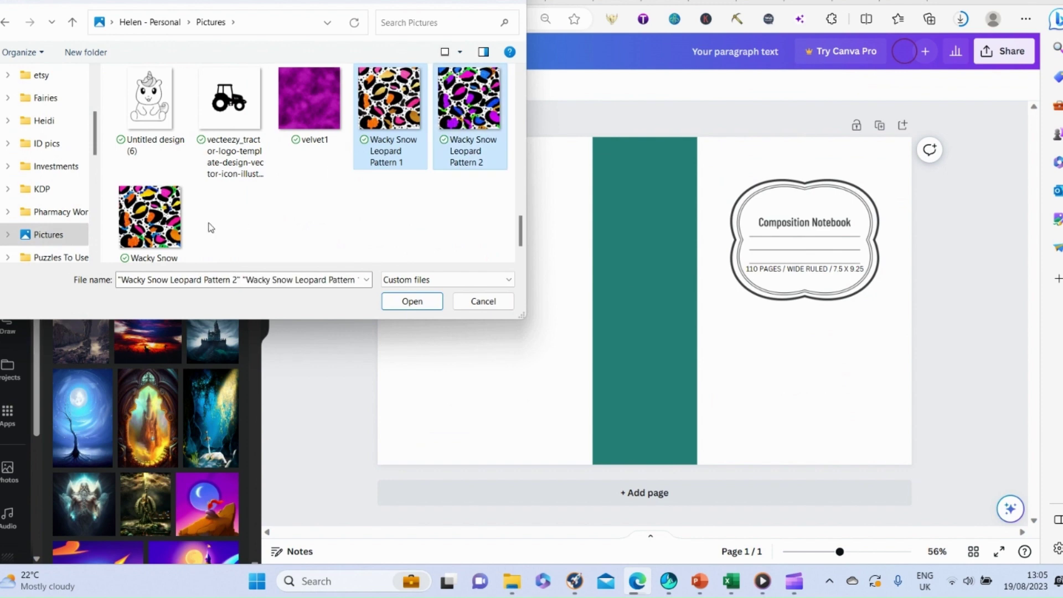
ctrl+click(150, 216)
click(410, 301)
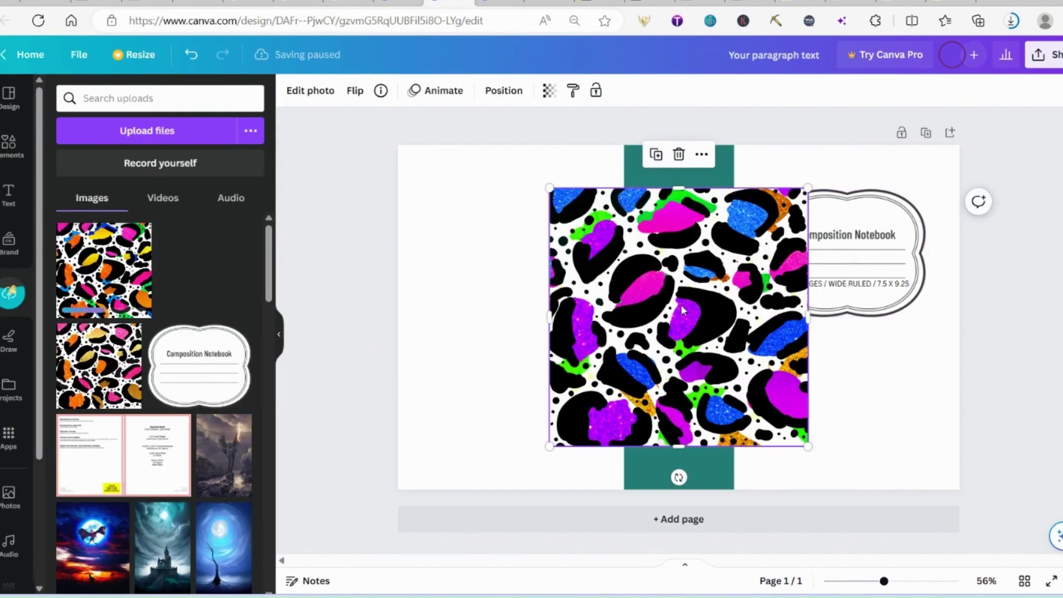
Align the purple and blue leopard pattern with the cover's top-left corner, enlarge it to cover the whole page, and send it to the back.
drag(648, 287, 529, 260)
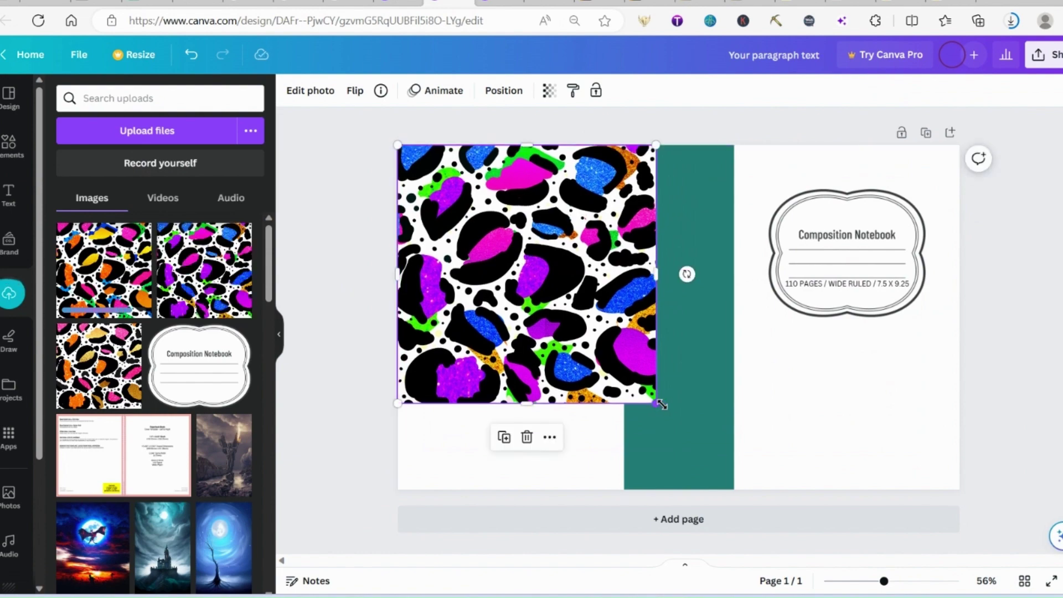
drag(662, 405, 994, 560)
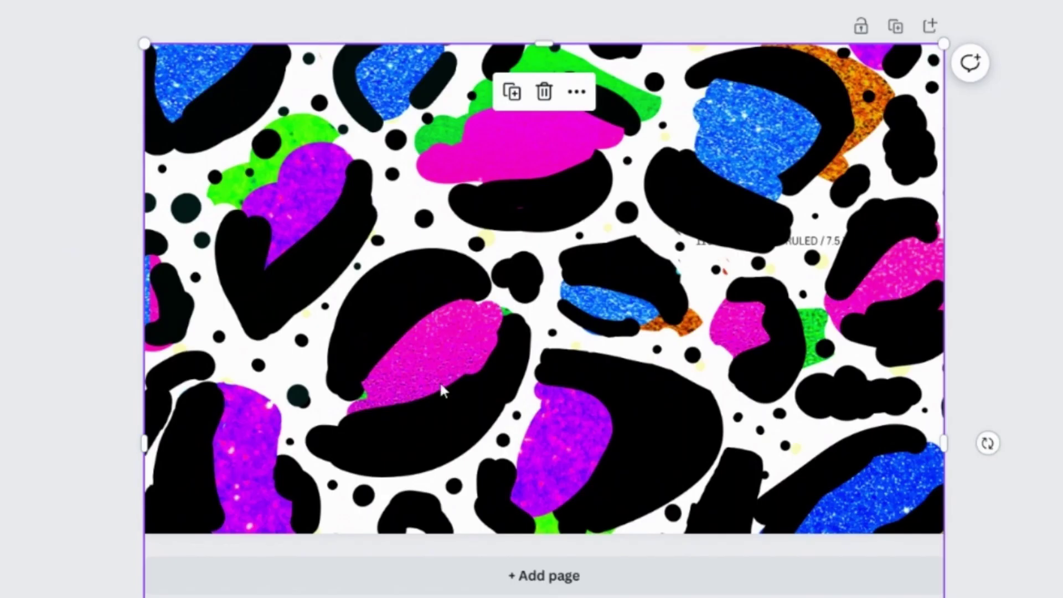
right_click(423, 239)
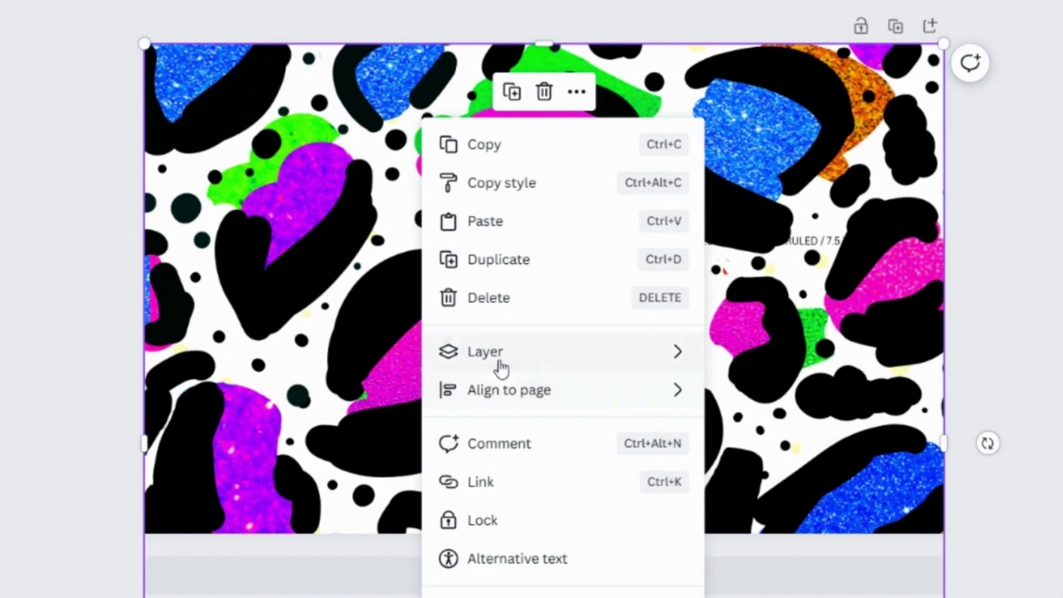
mouse_move(498, 368)
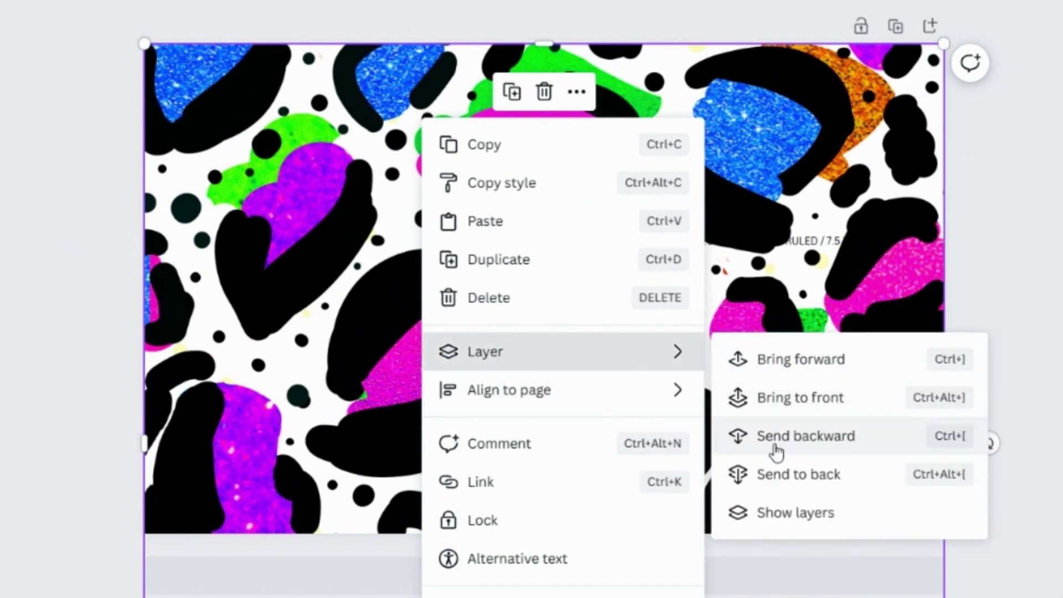
click(786, 476)
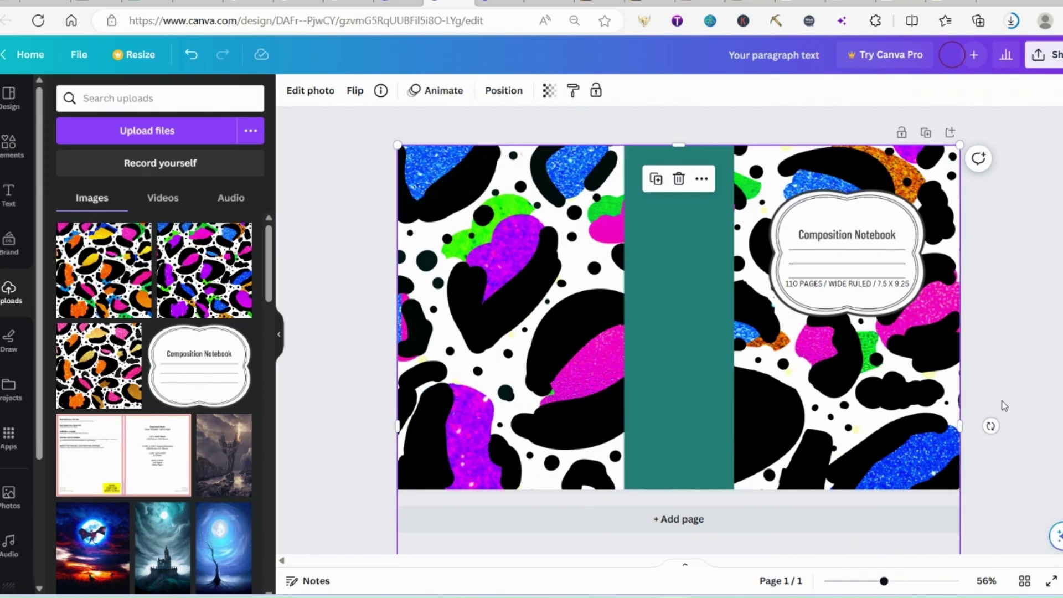
click(1028, 363)
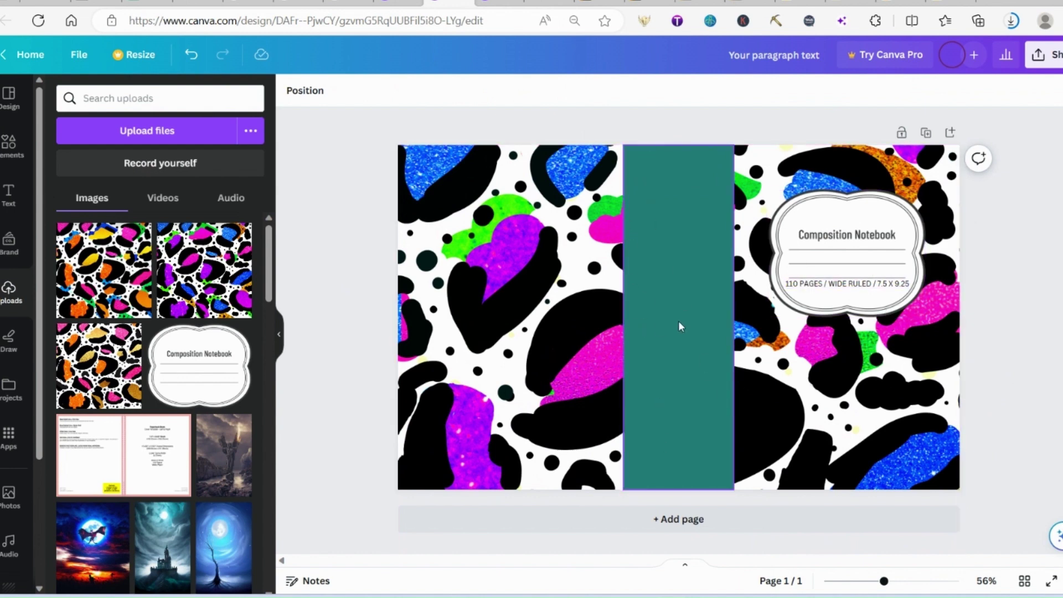
Recolor the teal spine rectangle with the blue from the leopard pattern's photo colors.
click(661, 364)
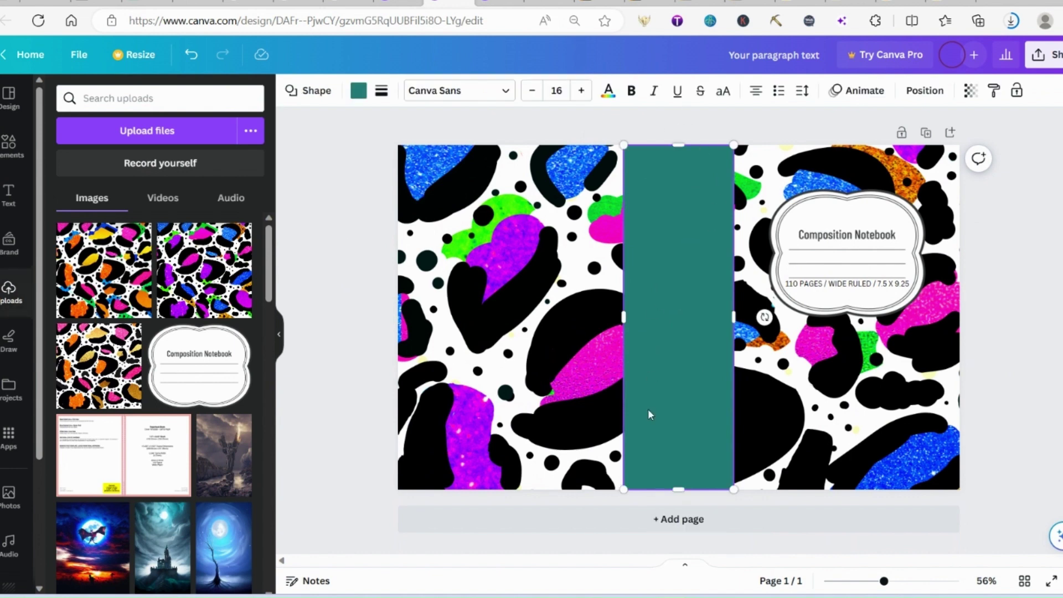
click(358, 92)
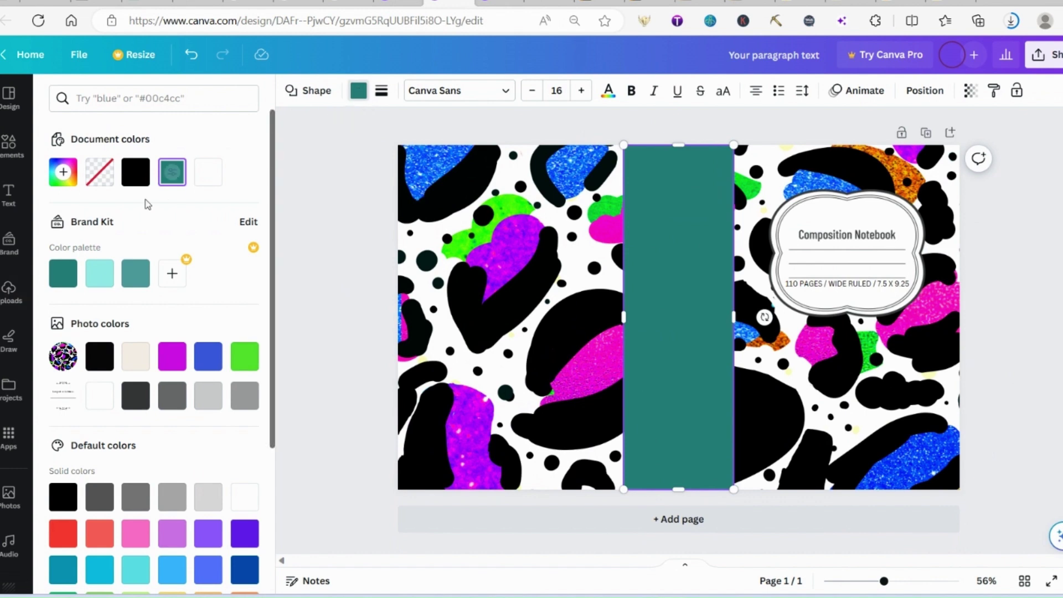
click(173, 370)
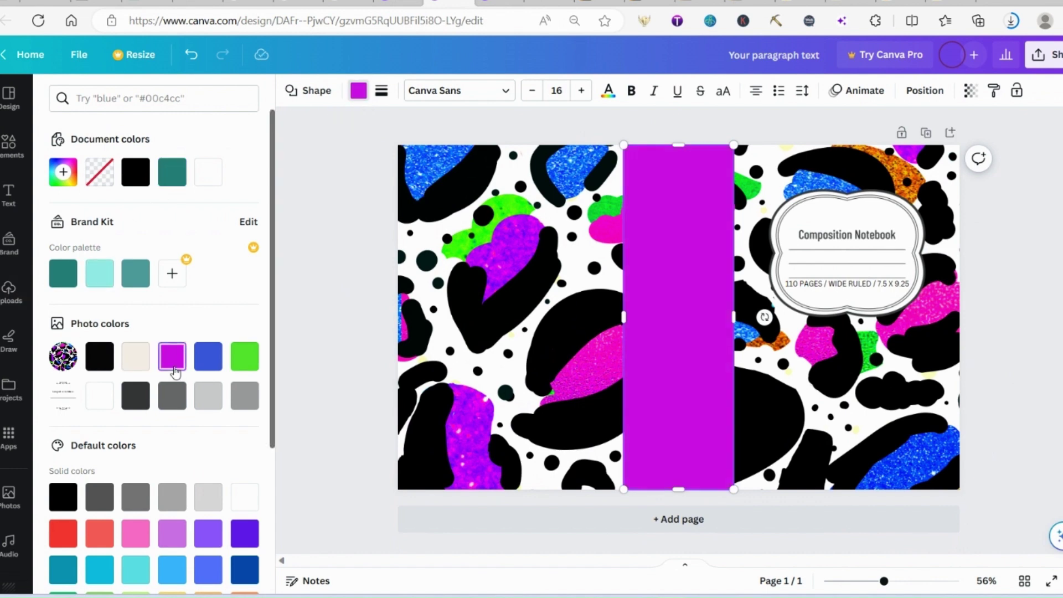
click(210, 361)
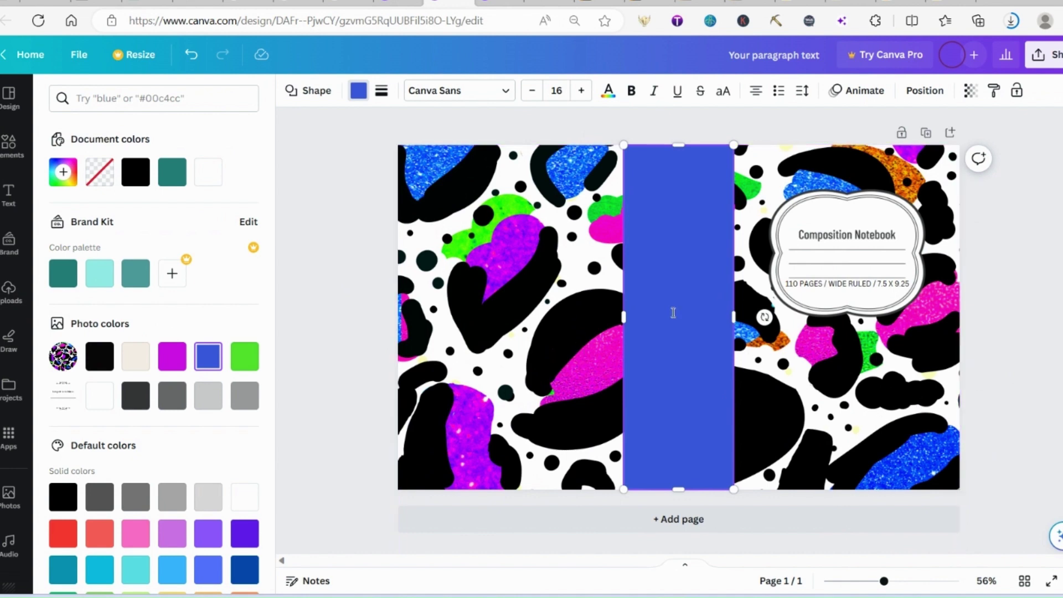
key(Escape)
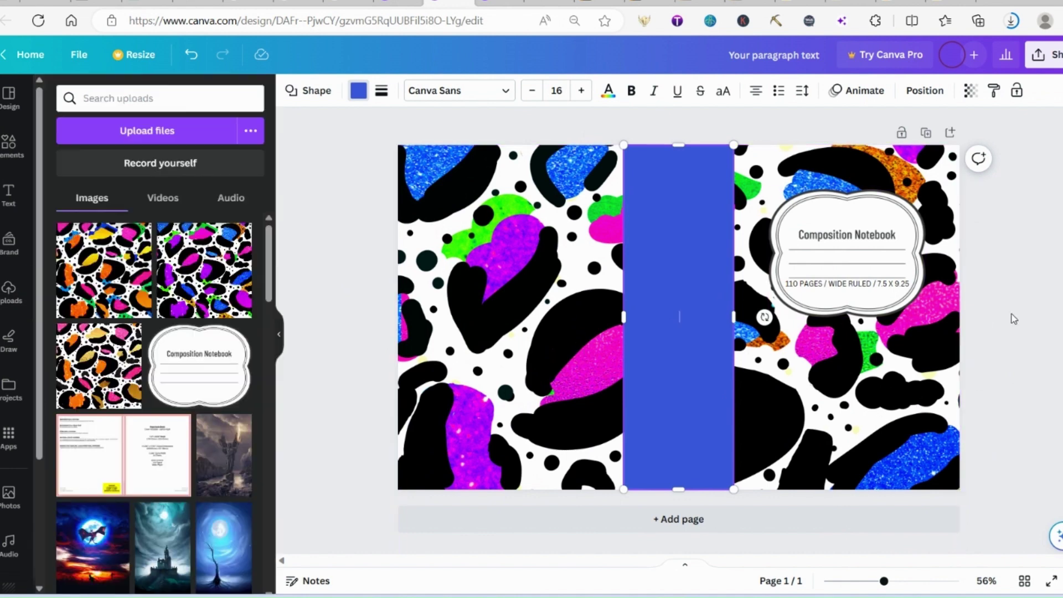
Set up the cover download as PDF Print with the RGB (best for digital use) color profile.
click(1055, 61)
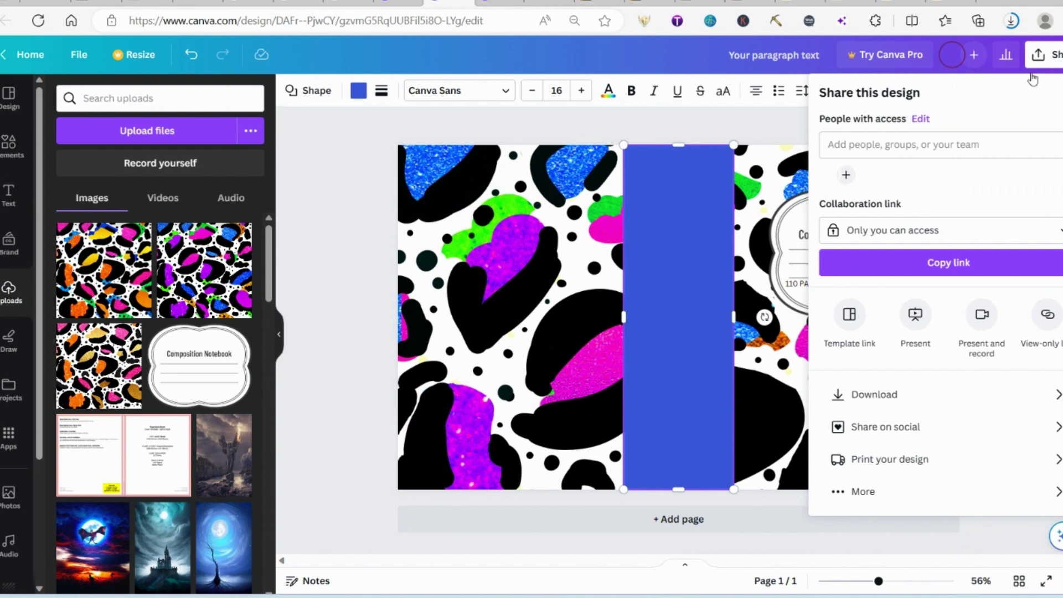
click(901, 394)
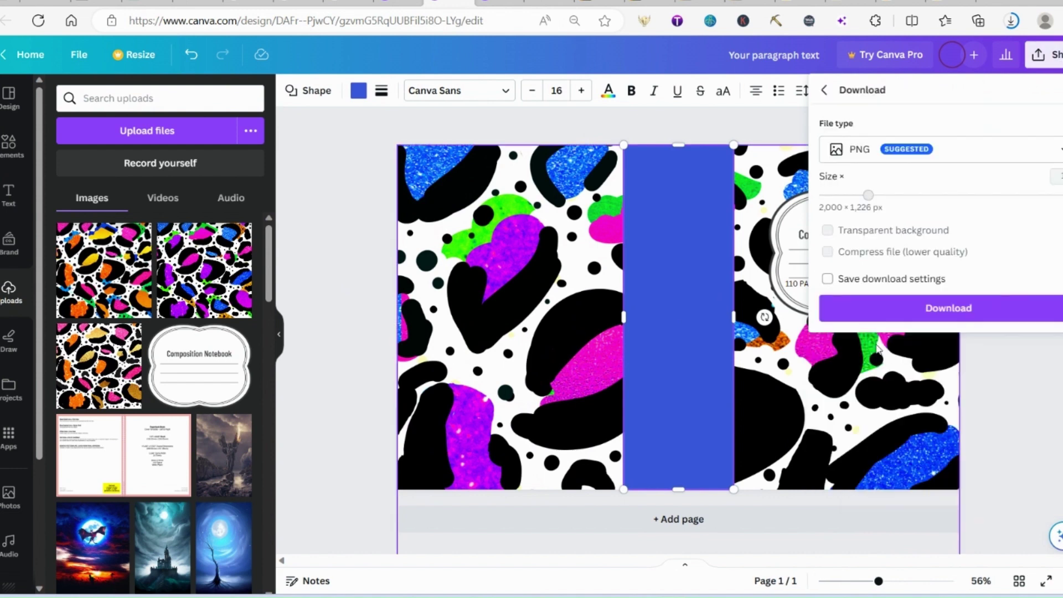
click(1025, 157)
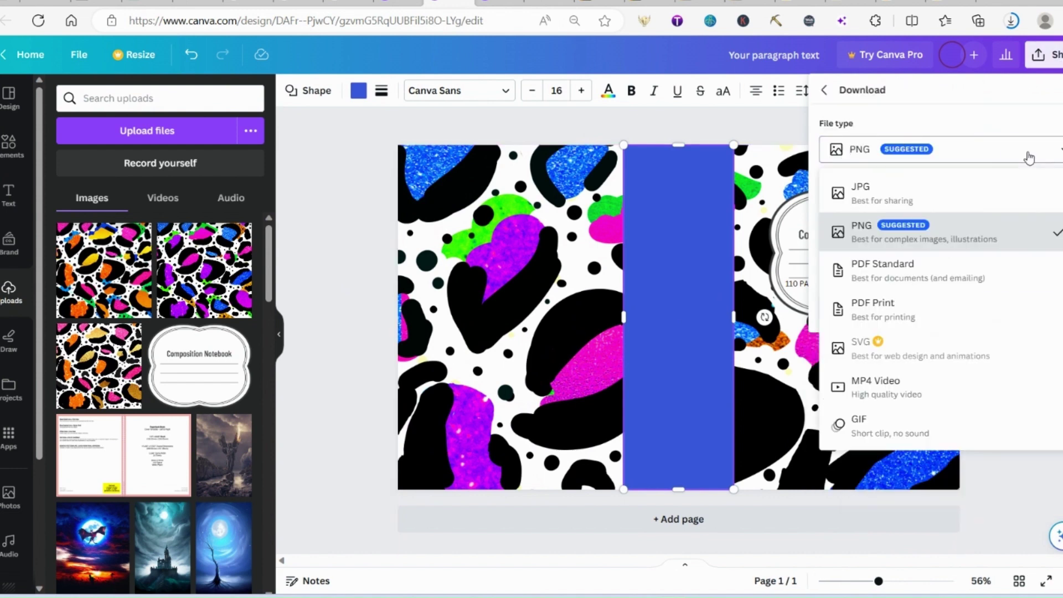
click(897, 303)
click(799, 374)
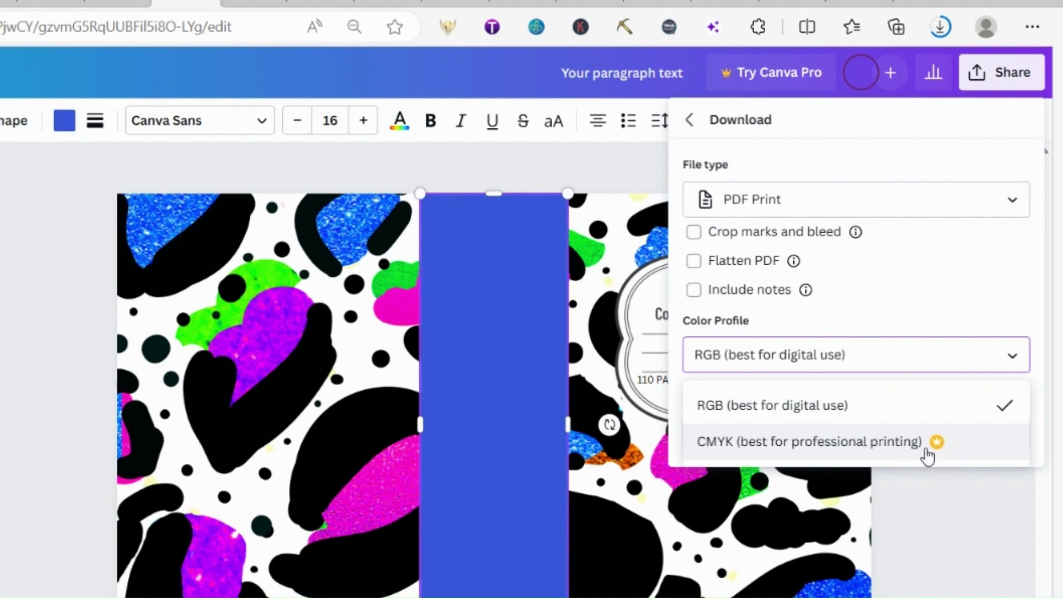
click(782, 409)
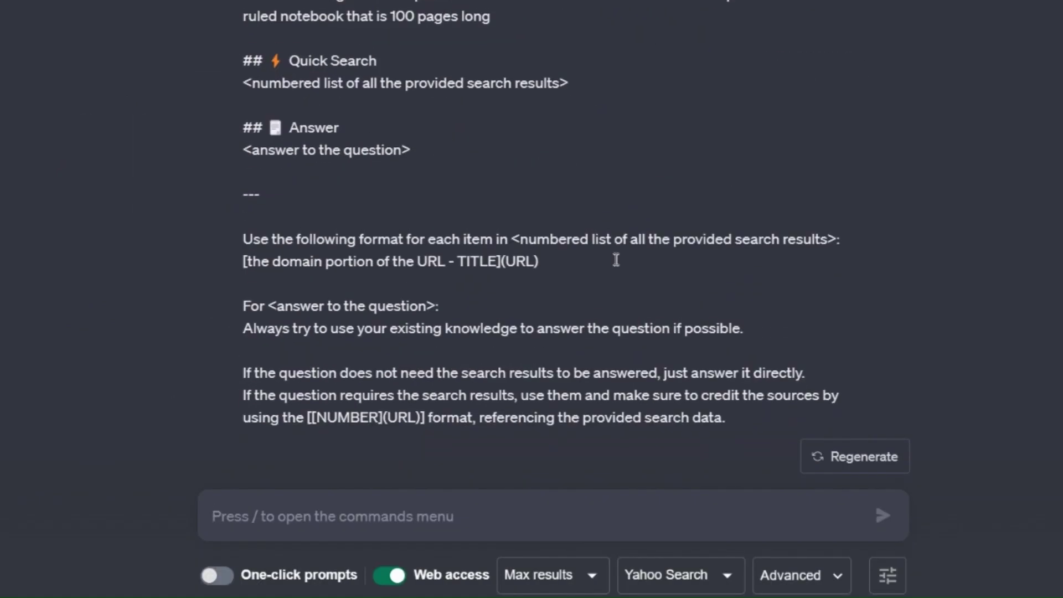
Switch to ChatGPT, review the generated Composition Wide Ruled Notebook description, and copy the answer text without the closing note.
scroll(616, 257, up, 10)
scroll(618, 257, down, 15)
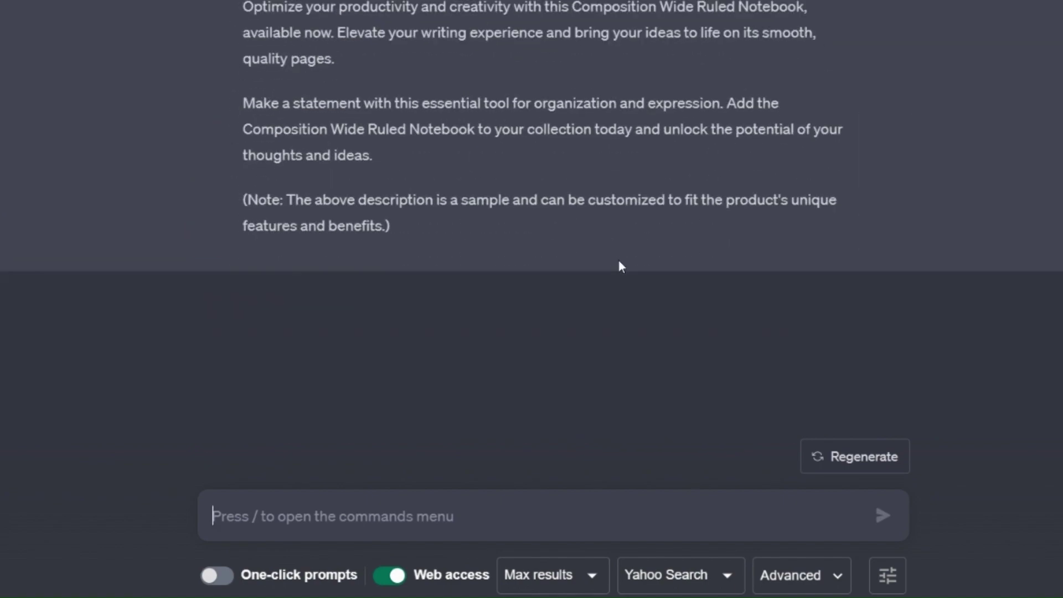
scroll(619, 261, up, 8)
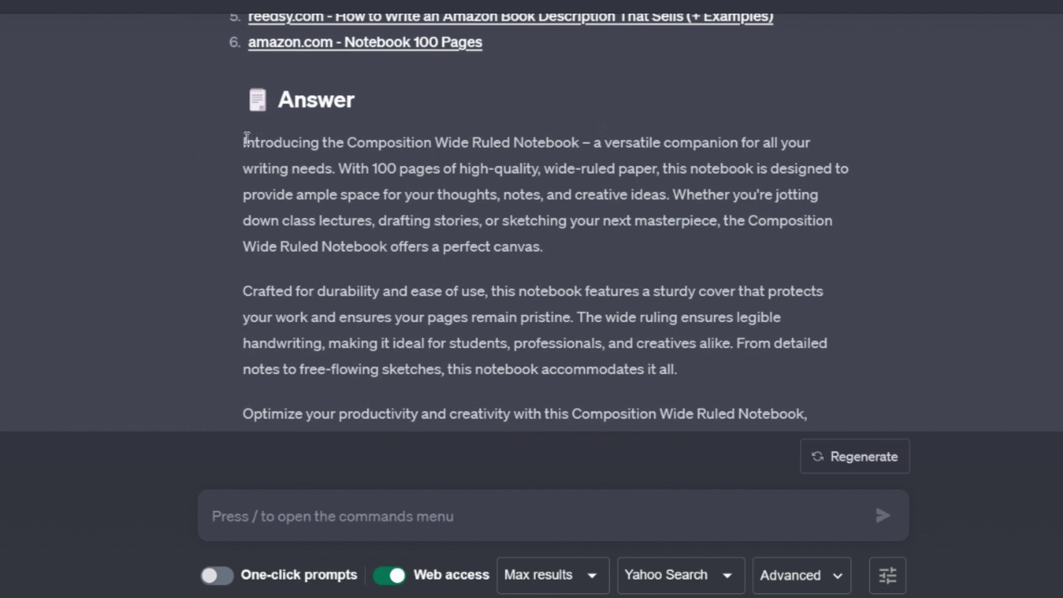
drag(245, 139, 737, 269)
scroll(737, 271, down, 2)
scroll(736, 269, down, 3)
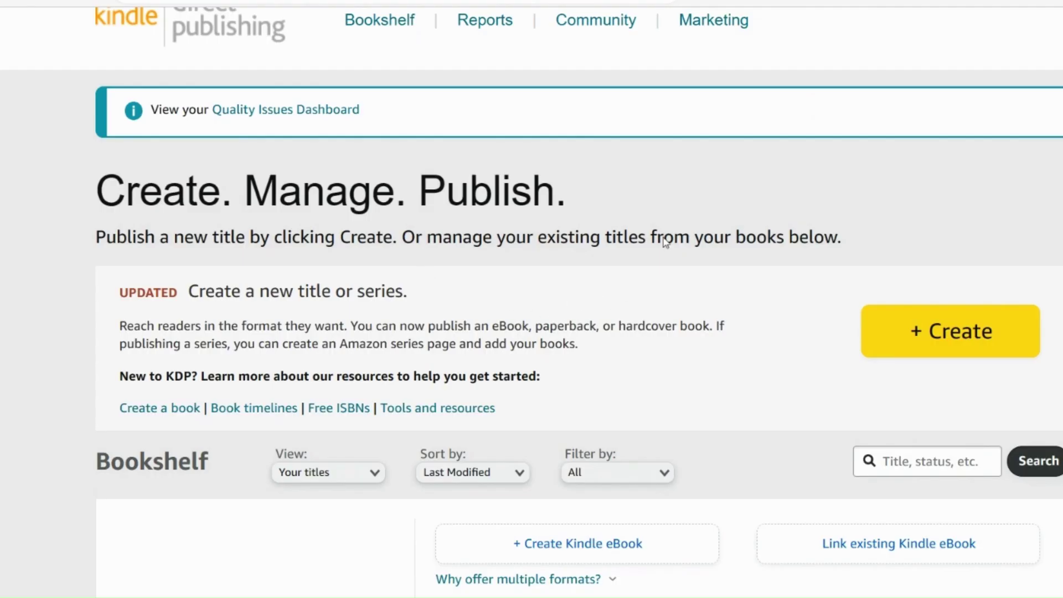
Switch to the Kindle Direct Publishing bookshelf and start a new paperback title.
scroll(264, 39, up, 1)
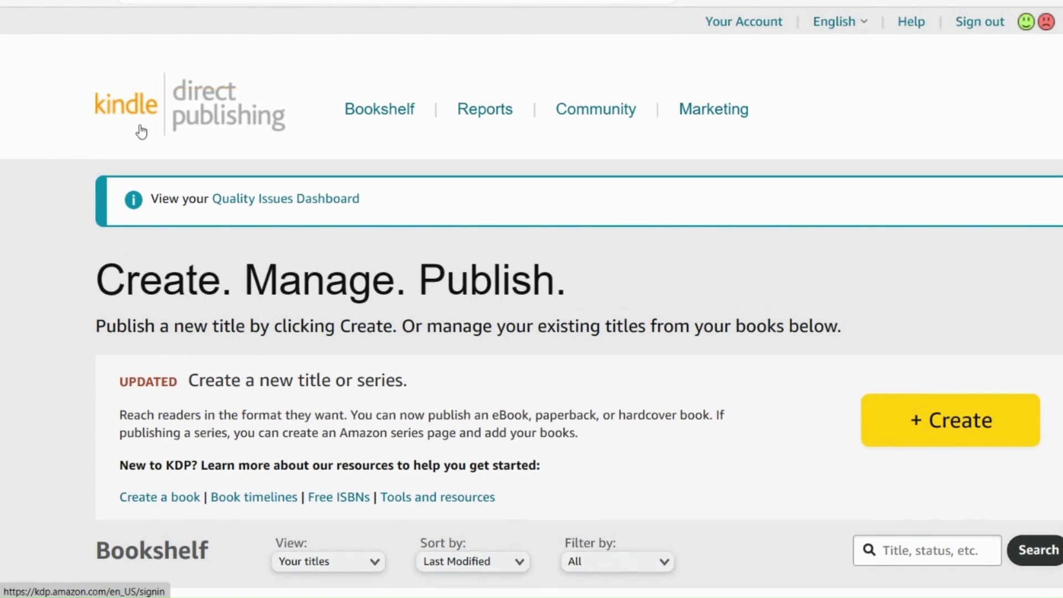
click(940, 425)
scroll(583, 325, down, 2)
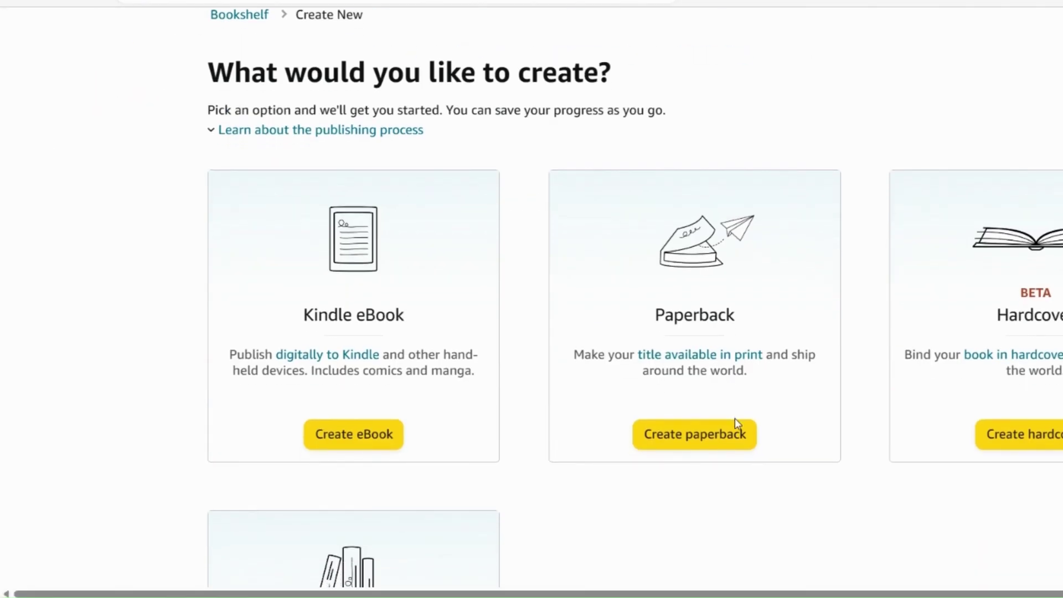
click(689, 436)
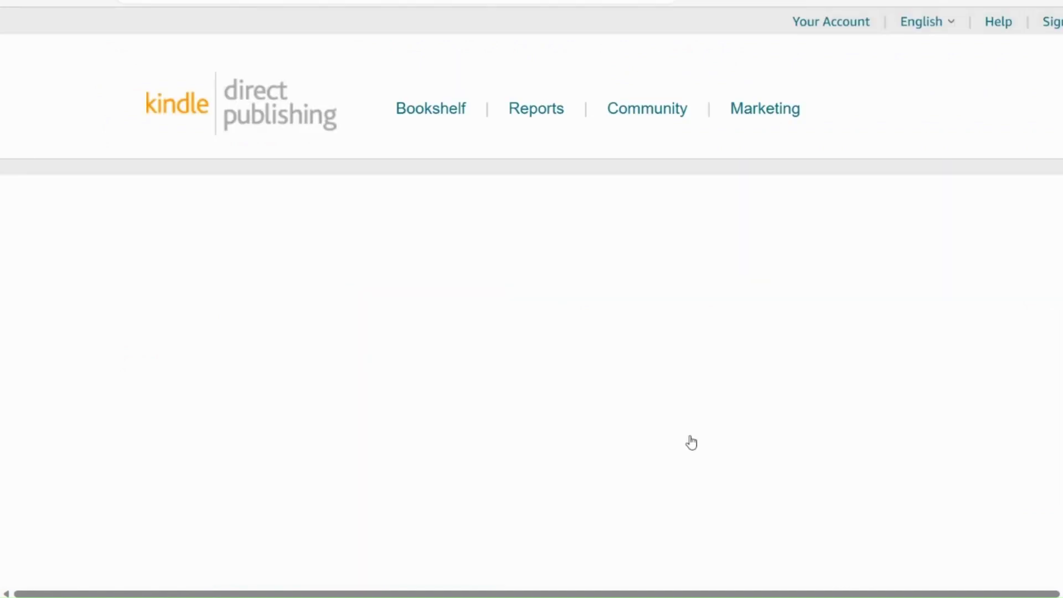
Enter the title "Composition Notebook Wacky Cow Print Aesthetic" and the subtitle "110 Pages / Wide Ruled / 7.5 x 9.25 Inches".
scroll(522, 290, down, 2)
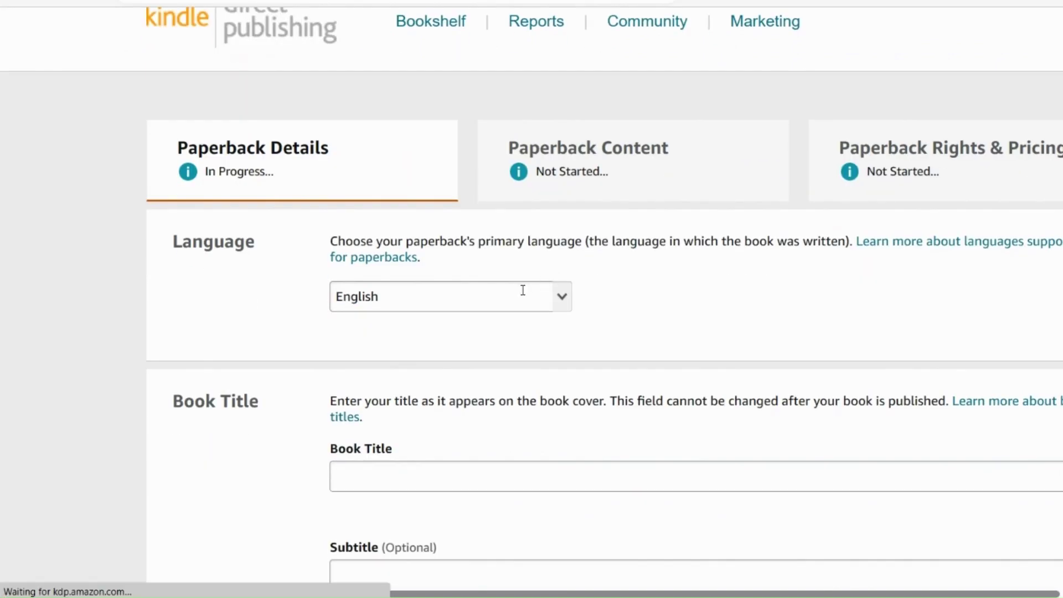
scroll(522, 291, down, 2)
click(344, 389)
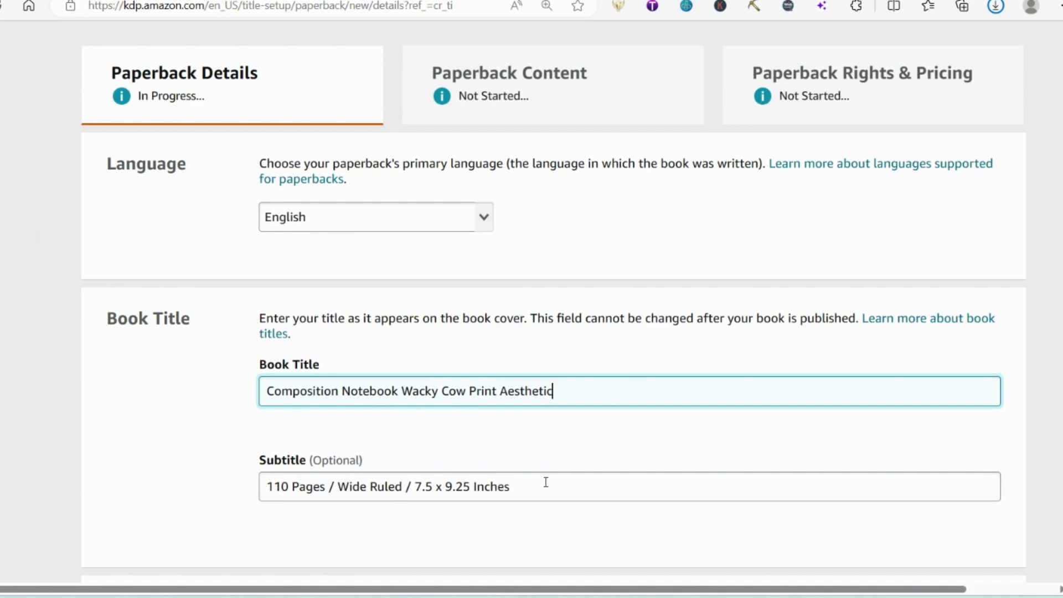
Paste the copied text into the book description and change its page count to 110.
scroll(570, 427, down, 12)
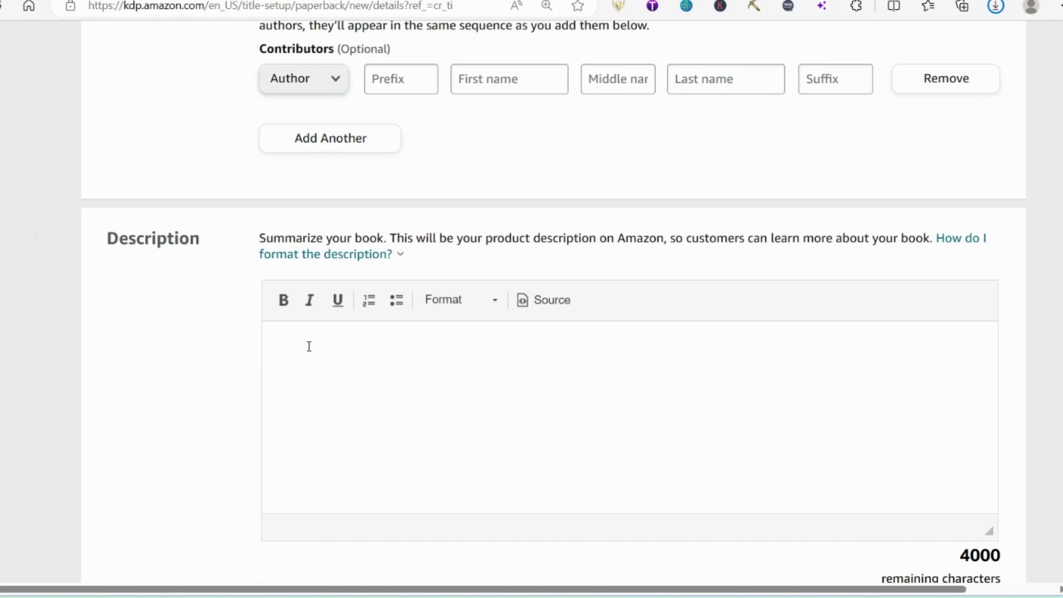
click(309, 346)
key(ctrl+v)
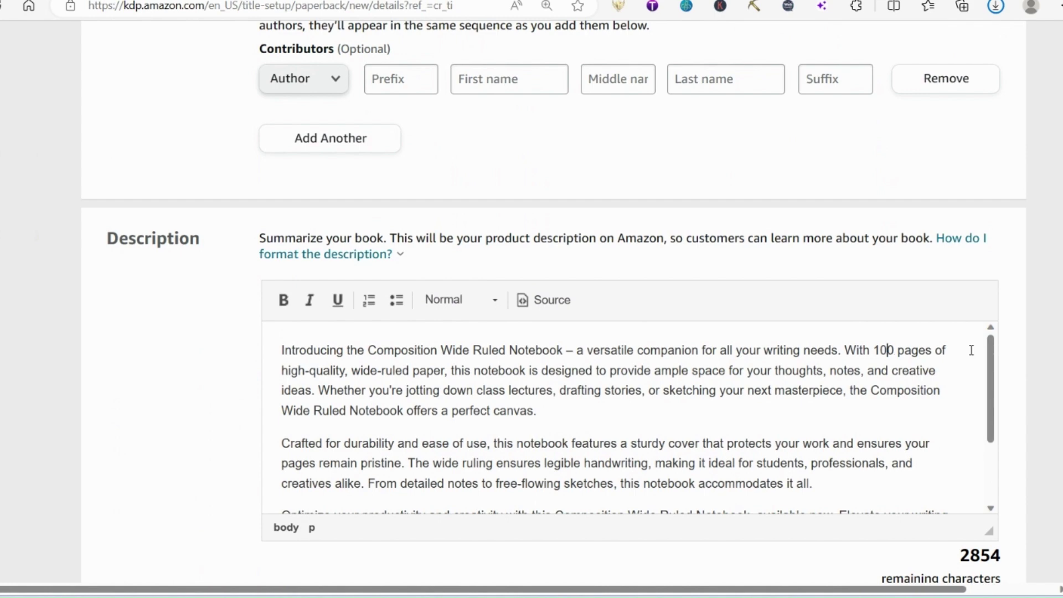
key(BackSpace)
text(1)
Declare ownership of the copyright and publishing rights, and answer No to sexually explicit images or title.
scroll(971, 350, down, 7)
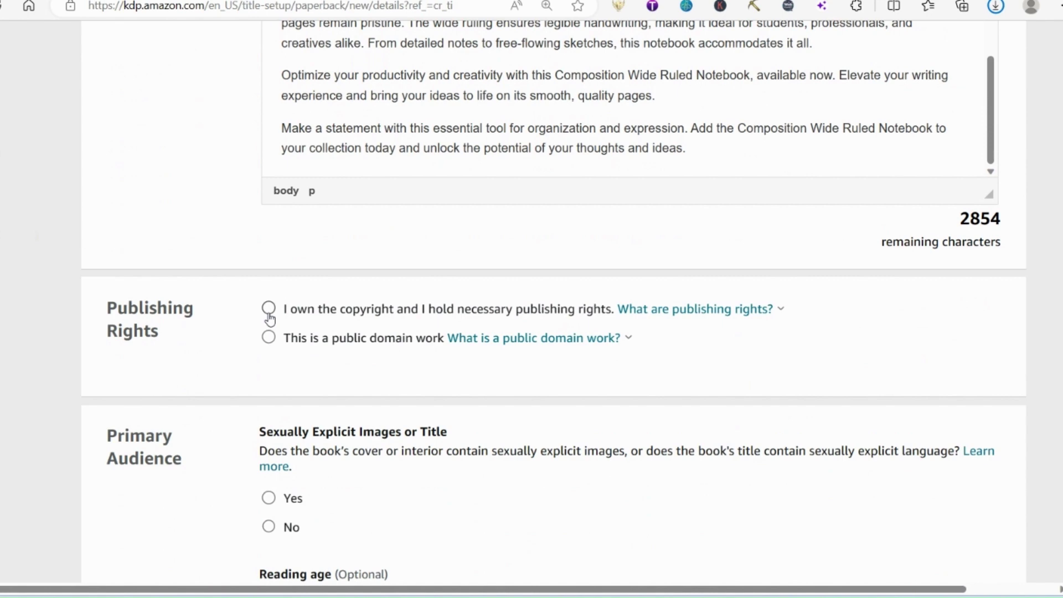
click(268, 311)
scroll(310, 354, down, 3)
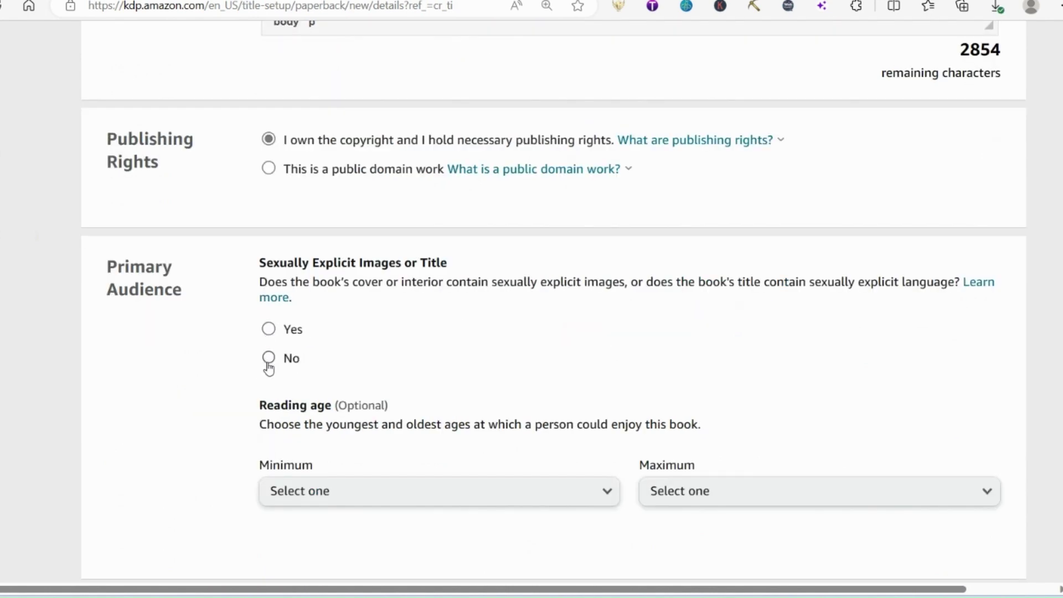
click(269, 360)
Set the primary marketplace to Amazon.co.uk and mark the title as a low-content book.
scroll(310, 265, down, 8)
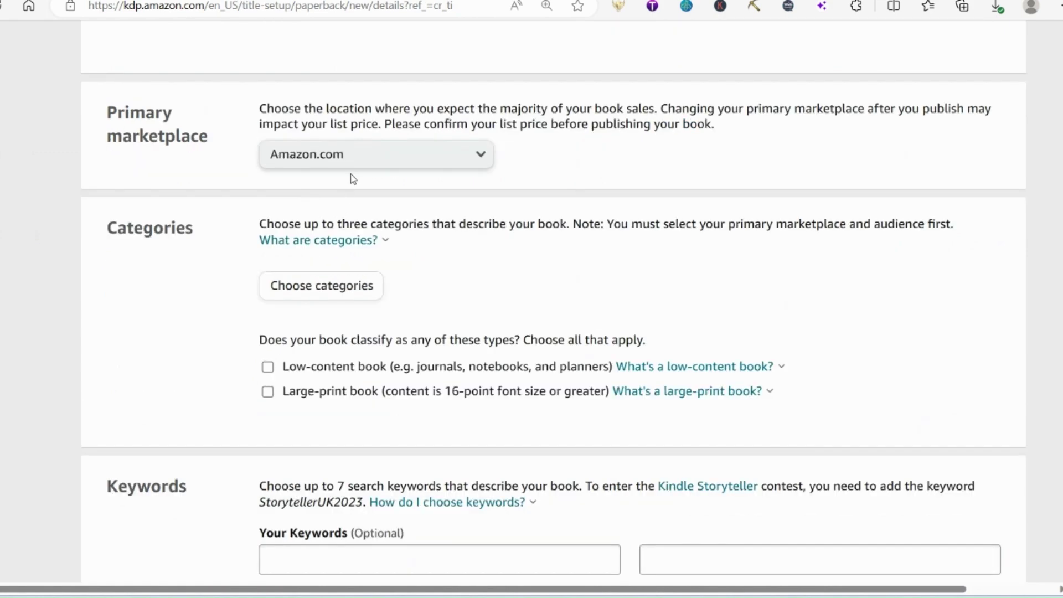
click(351, 175)
click(351, 176)
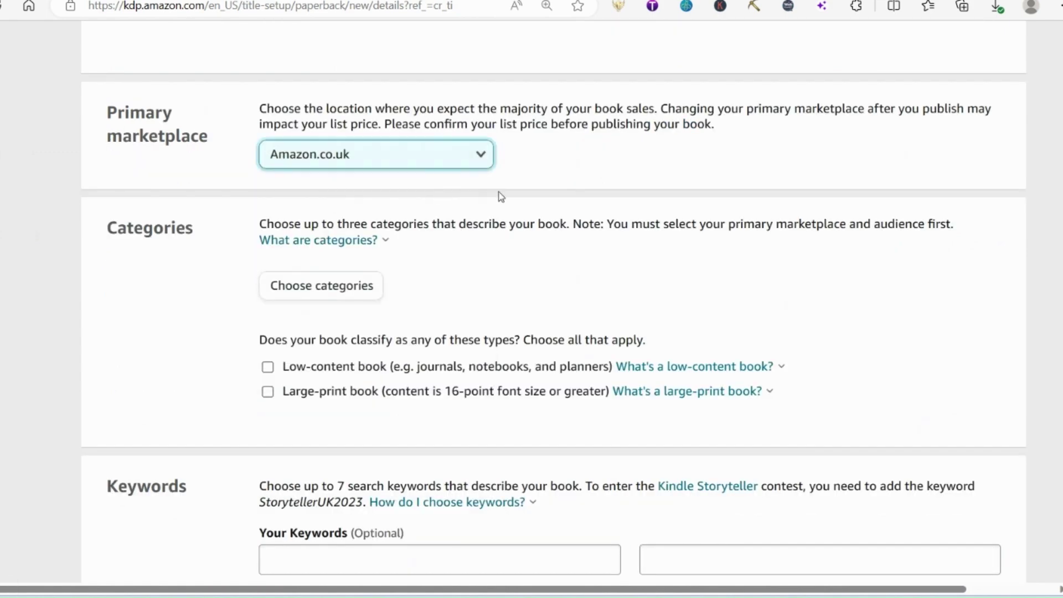
scroll(517, 191, down, 1)
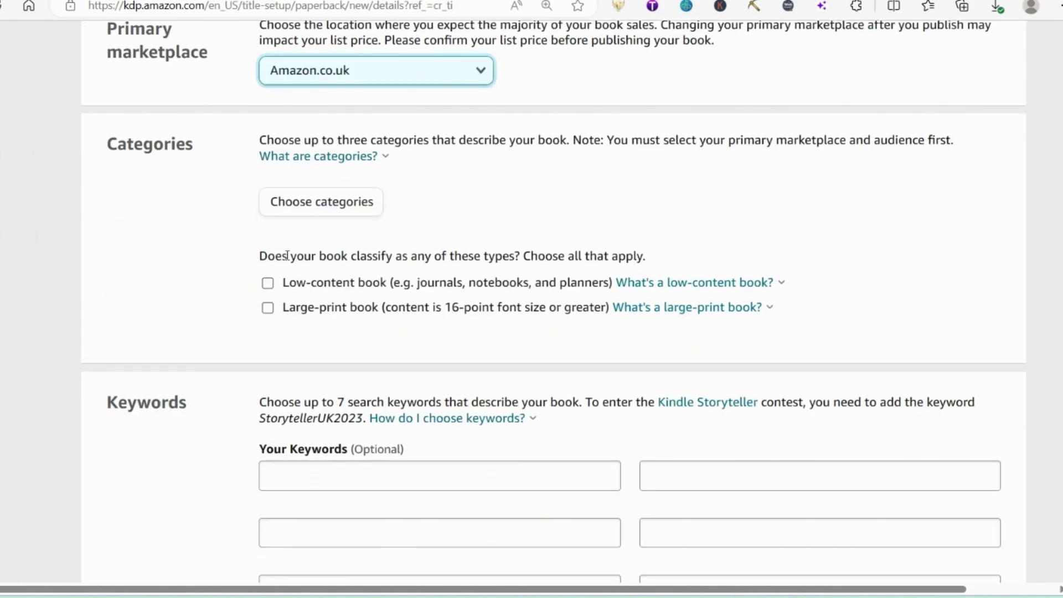
click(269, 285)
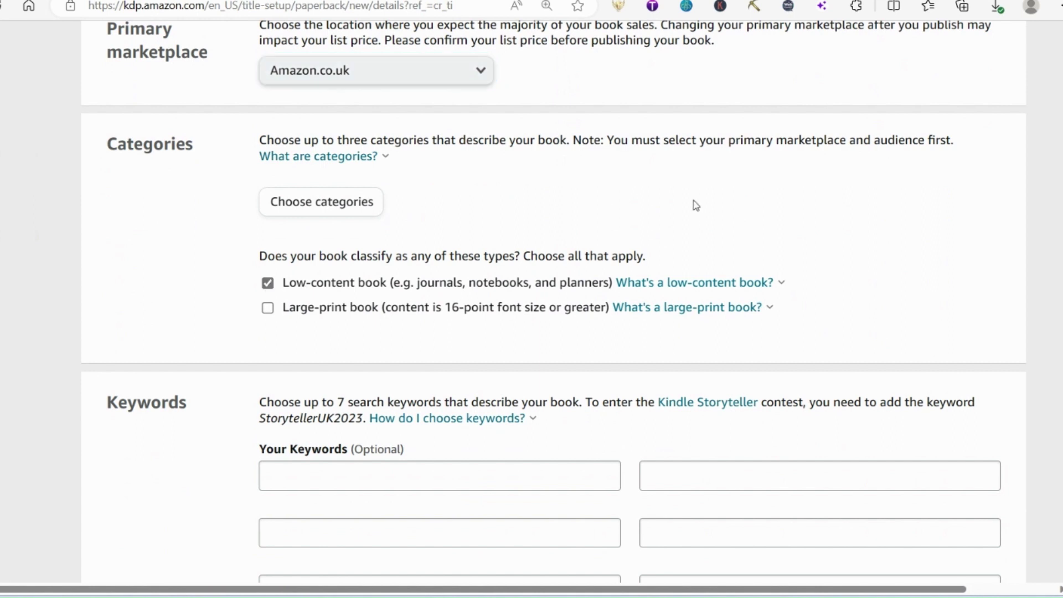
Choose and save the categories Reference & Education › Business Studies, School Books › Secondary, and School Books › Primary.
click(355, 205)
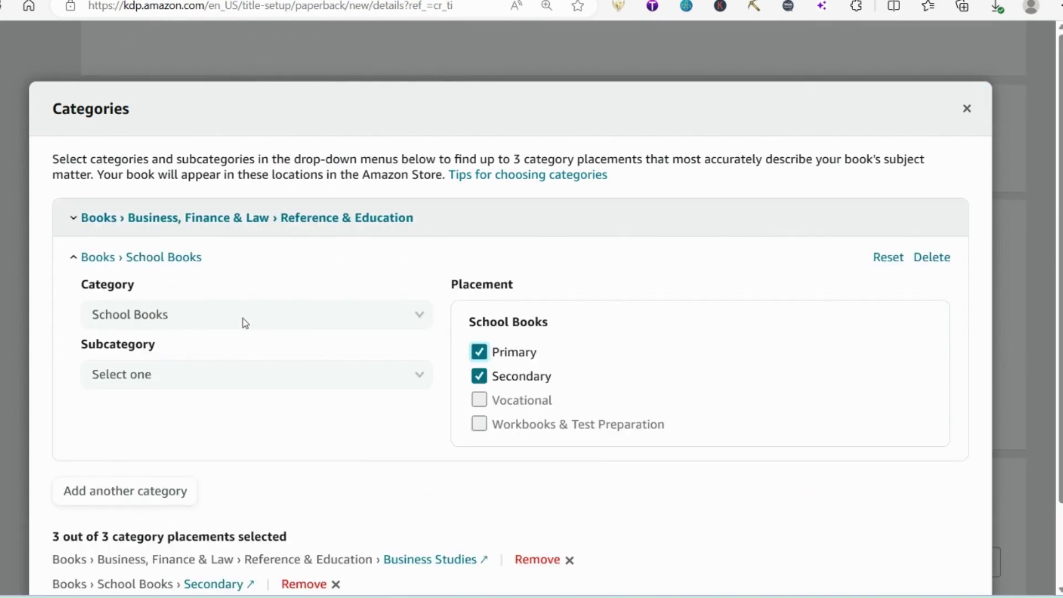
scroll(285, 347, down, 2)
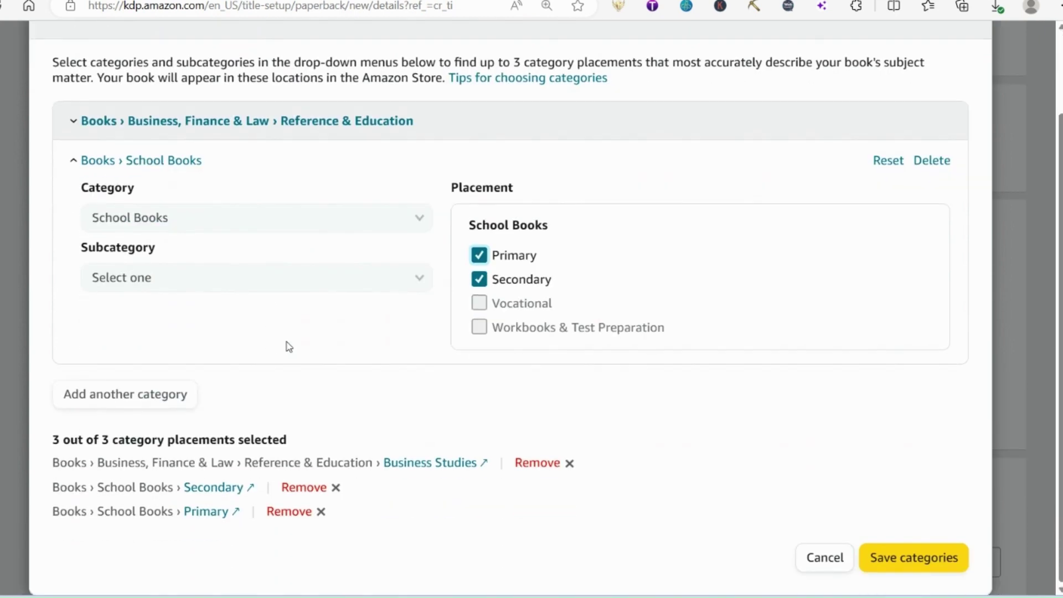
click(898, 559)
scroll(368, 308, down, 2)
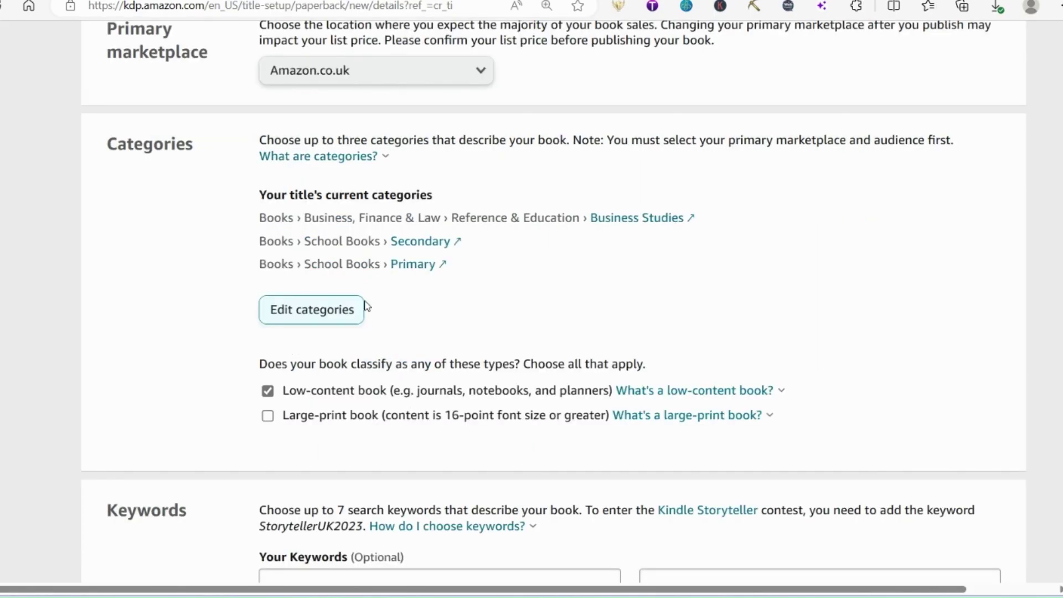
Enter the keywords "Composition Notebook 7.5 x 9.25", "Wide Ruled" and "Fun Wacky Aesthetic", and save to continue to the paperback content.
scroll(374, 307, down, 6)
click(346, 246)
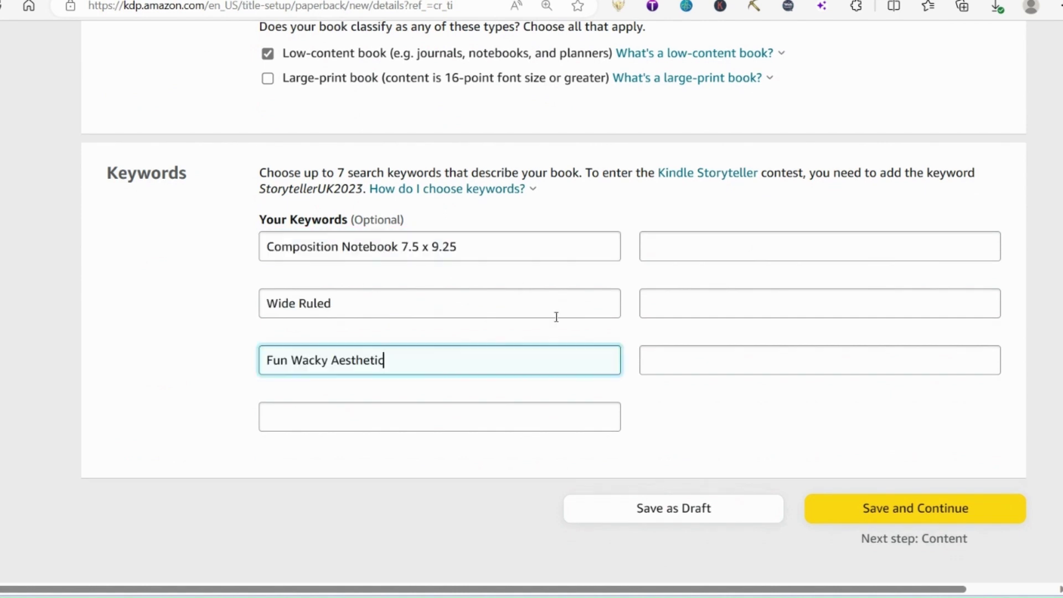
click(885, 512)
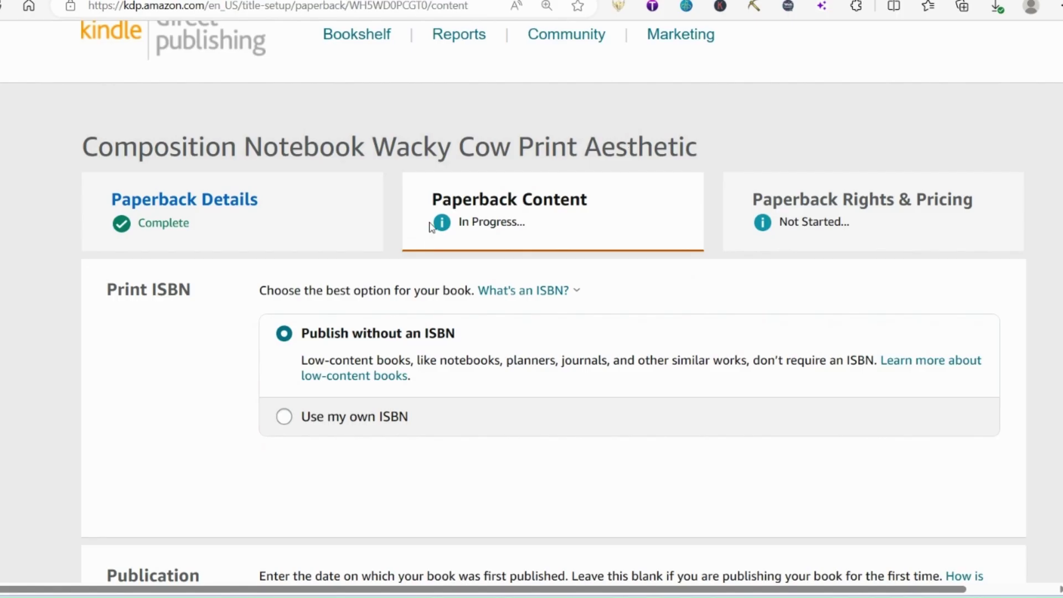
Choose publishing without an ISBN, and set the print options to a 7.5 x 9.25 in trim size with Bleed (PDF only).
click(396, 350)
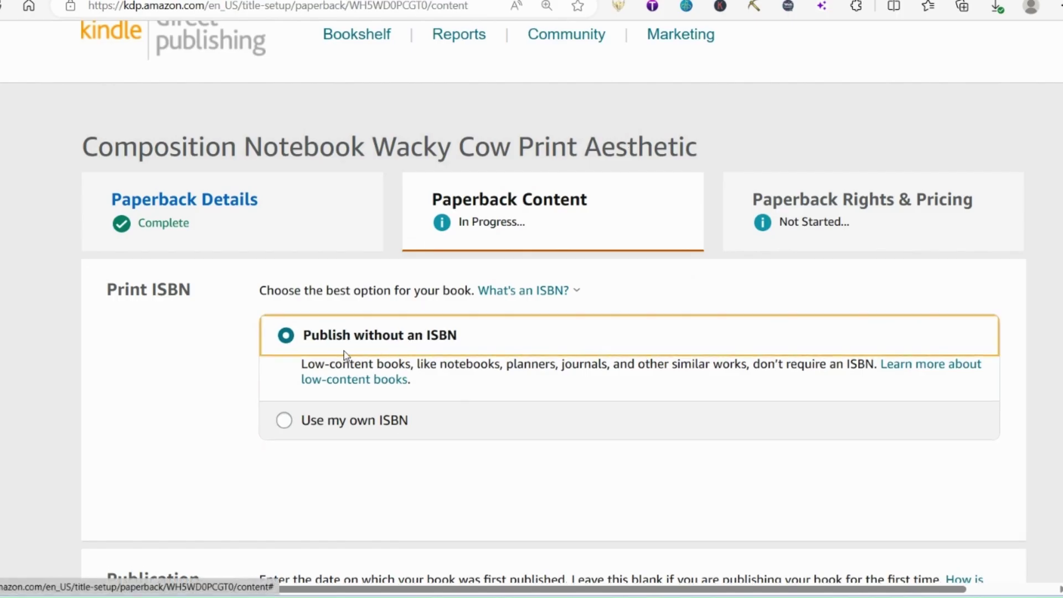
scroll(496, 355, down, 10)
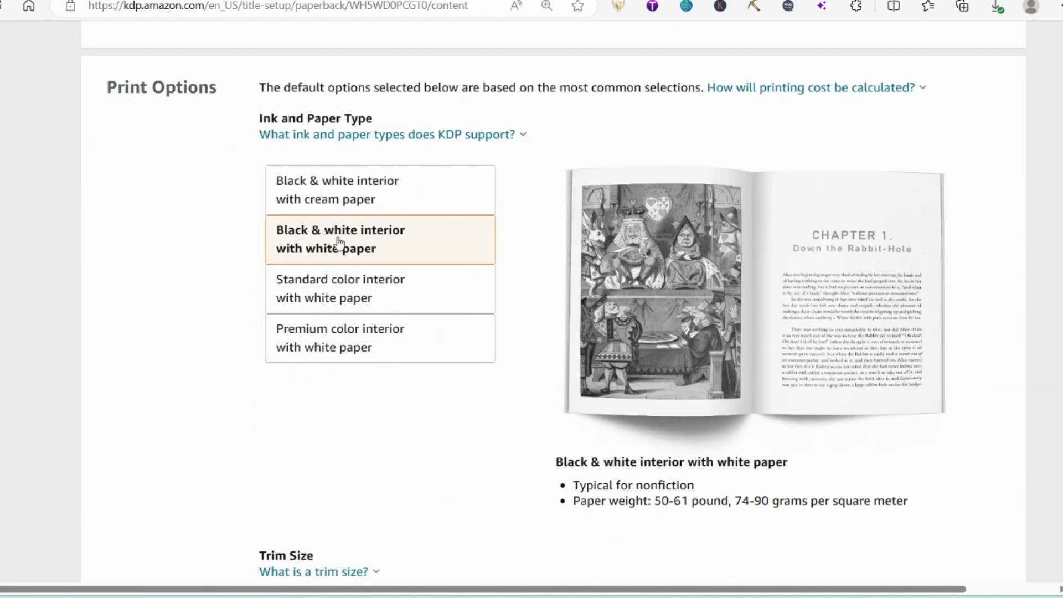
scroll(339, 241, down, 6)
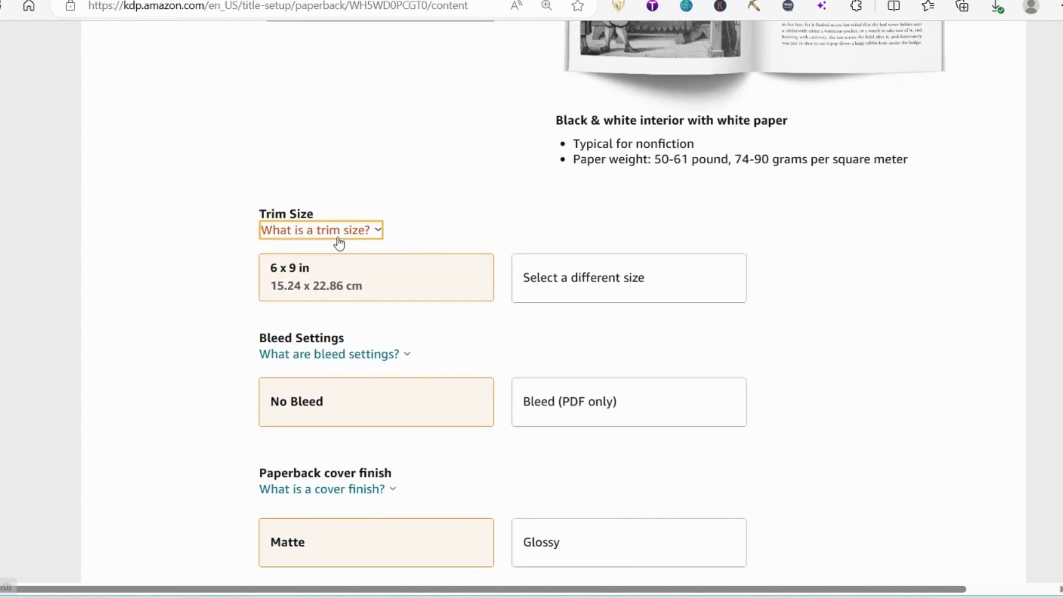
scroll(360, 221, down, 3)
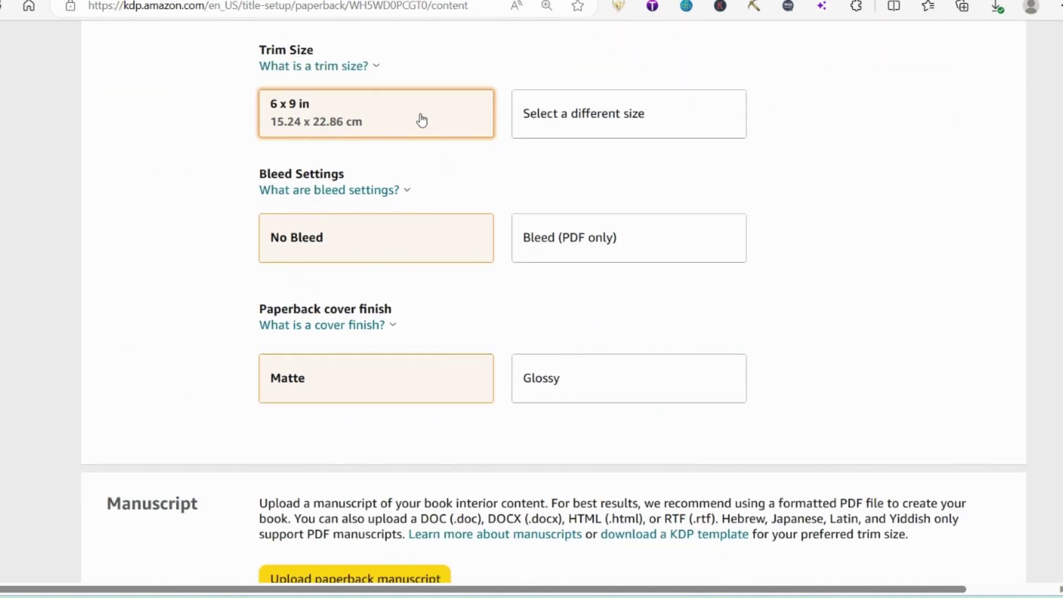
click(593, 123)
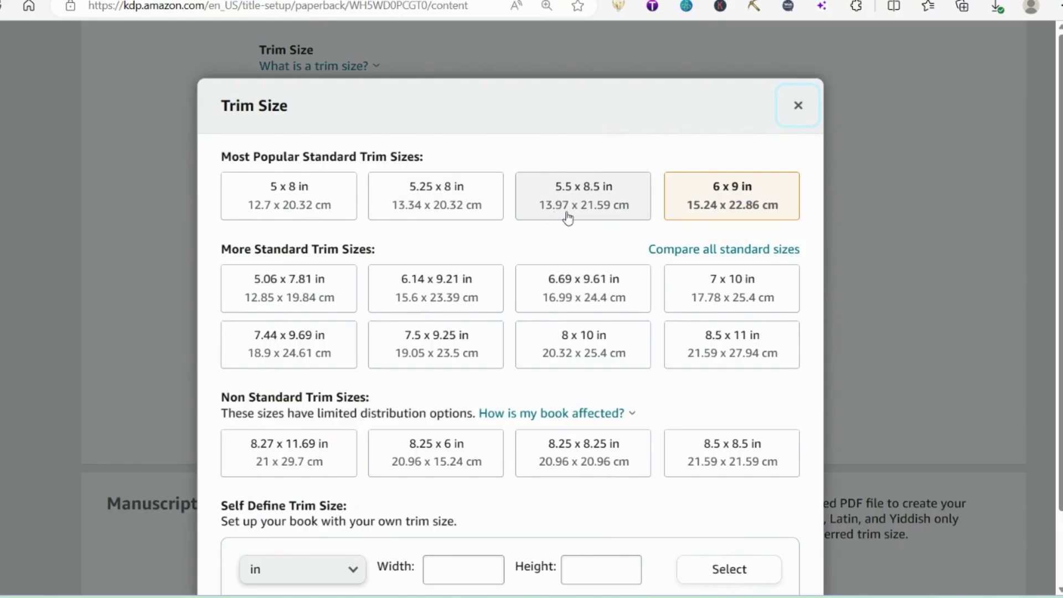
scroll(450, 318, down, 2)
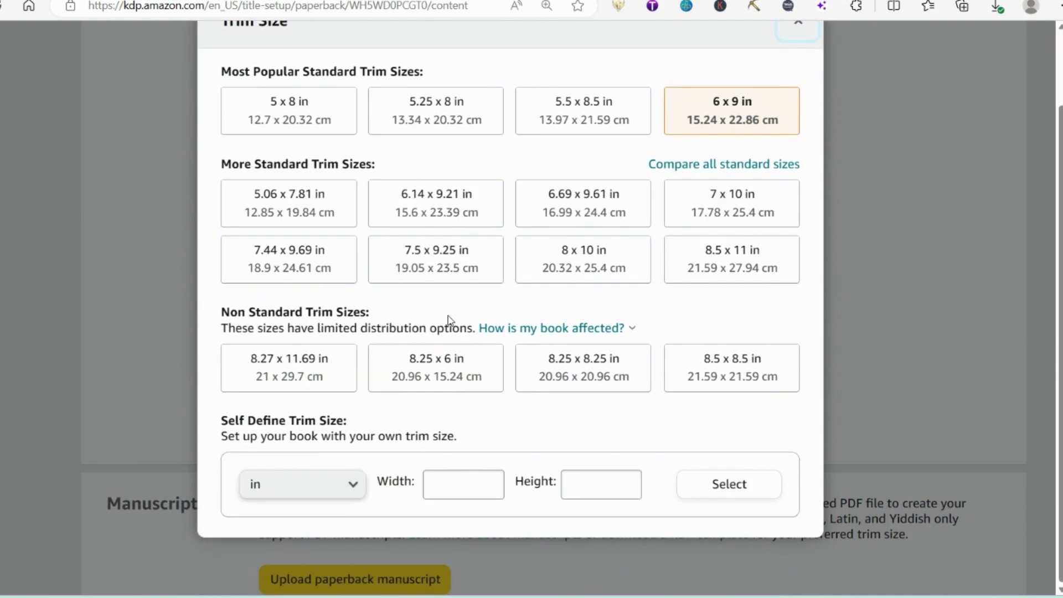
click(404, 254)
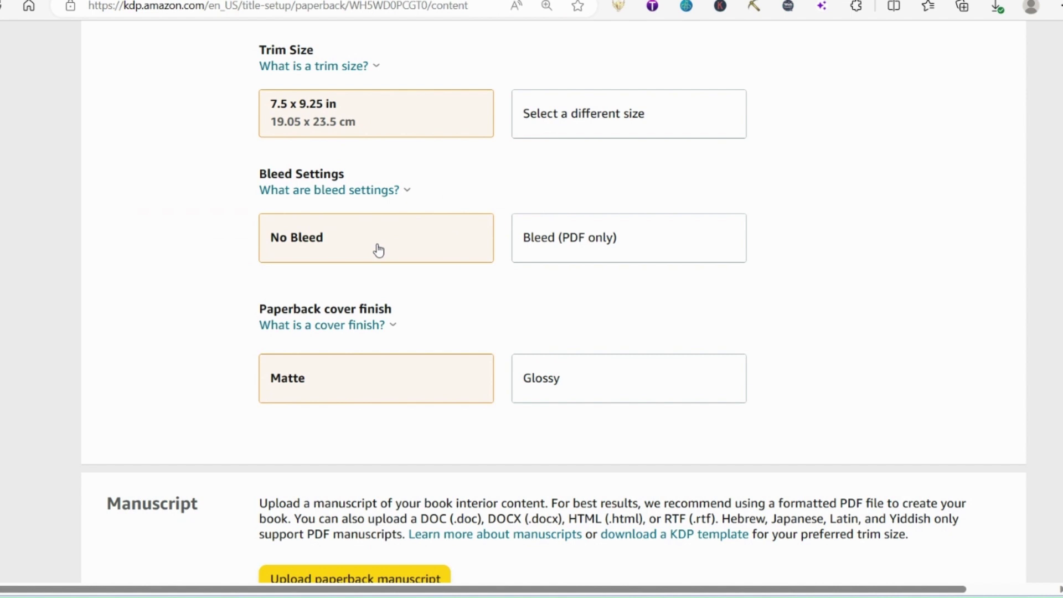
click(568, 250)
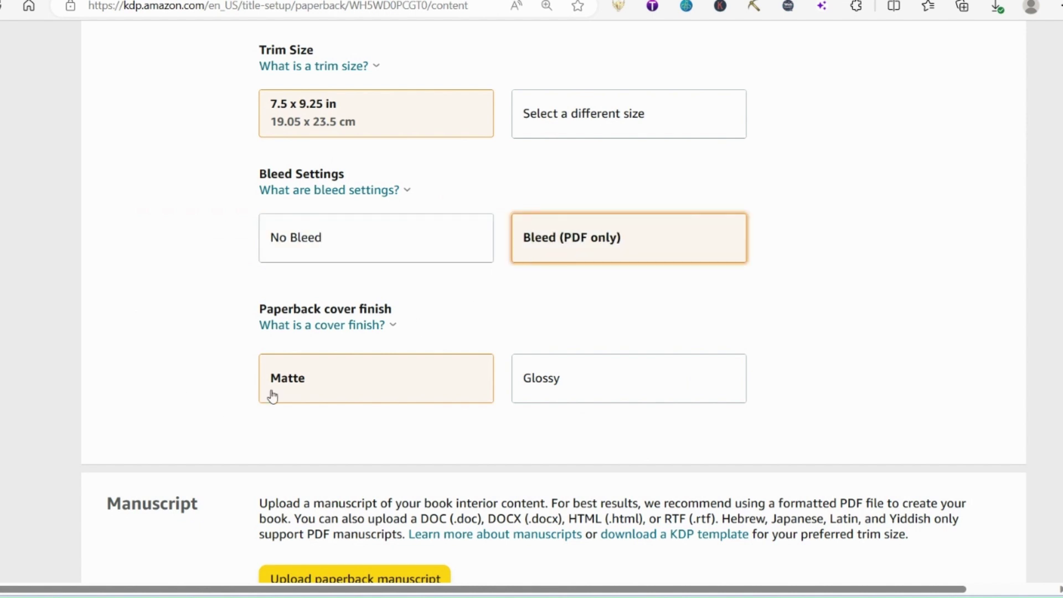
Upload the paperback manuscript file for the notebook's interior.
scroll(271, 396, down, 2)
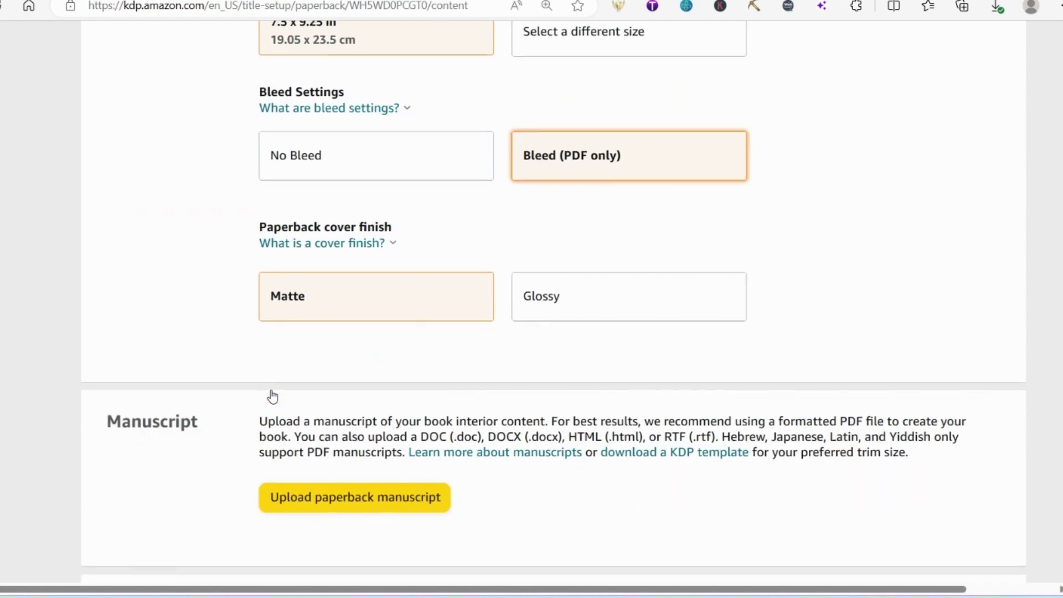
click(354, 505)
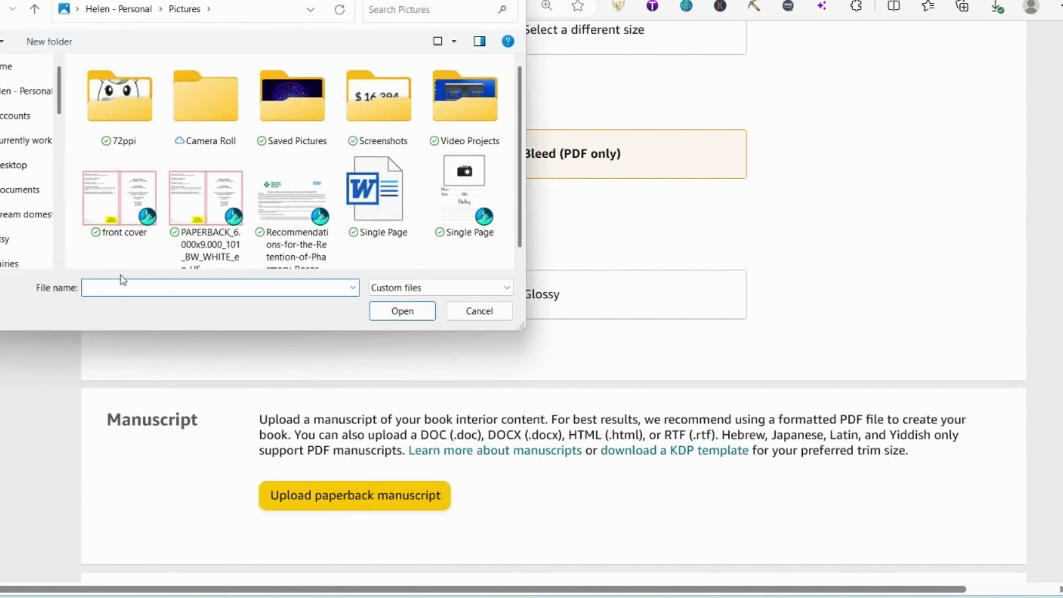
double_click(191, 202)
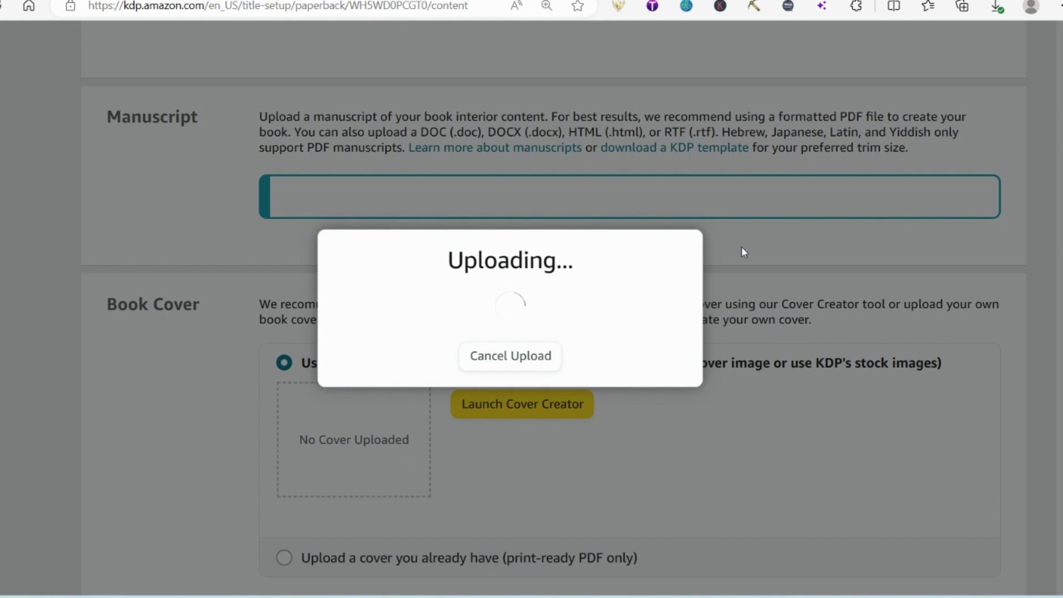
Upload an existing print-ready PDF as the book cover and launch the book previewer despite the small browser window.
click(285, 503)
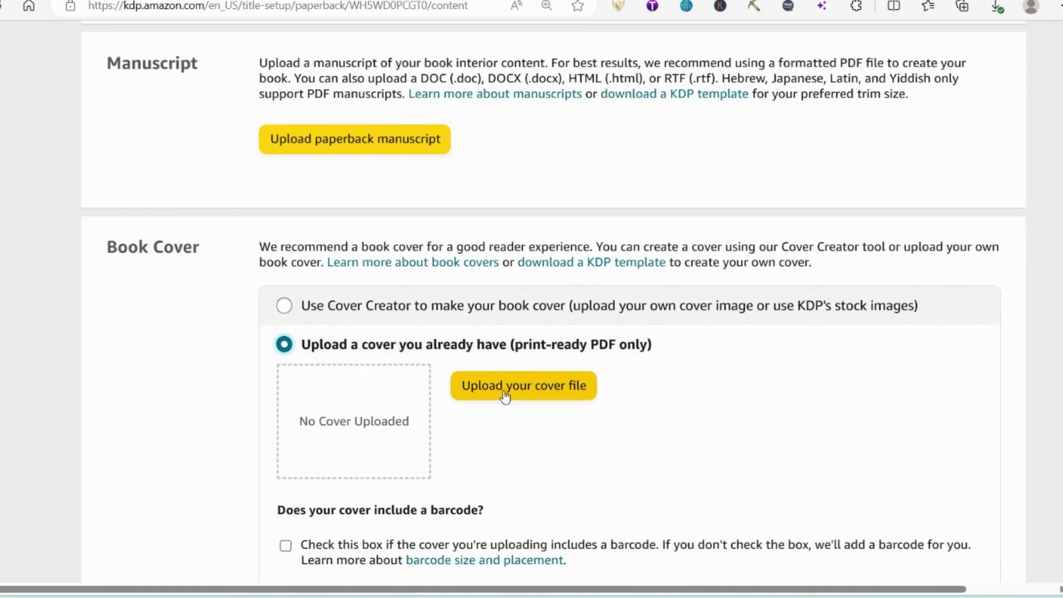
click(504, 394)
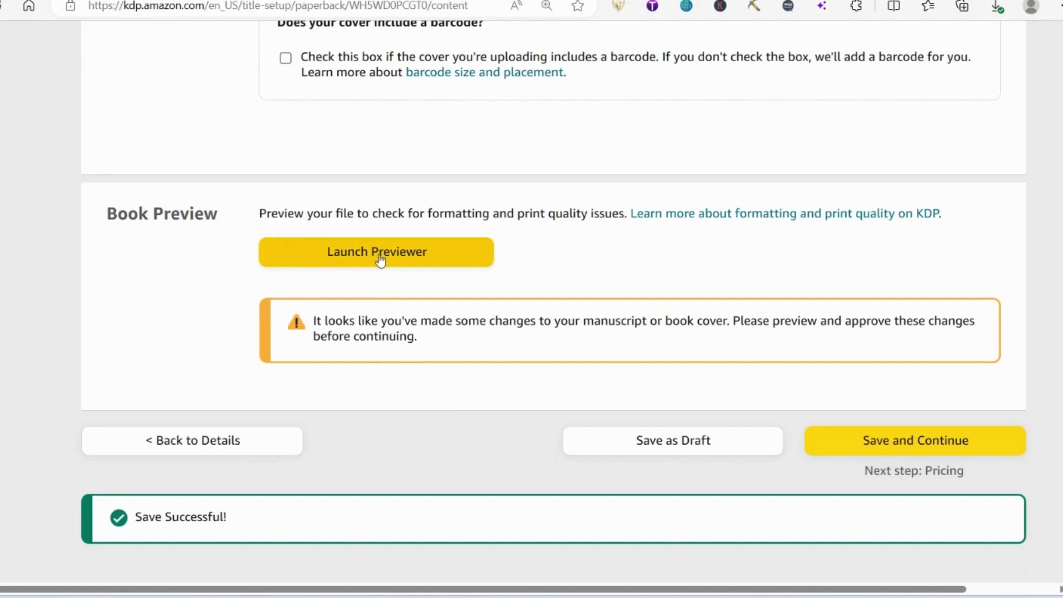
click(379, 259)
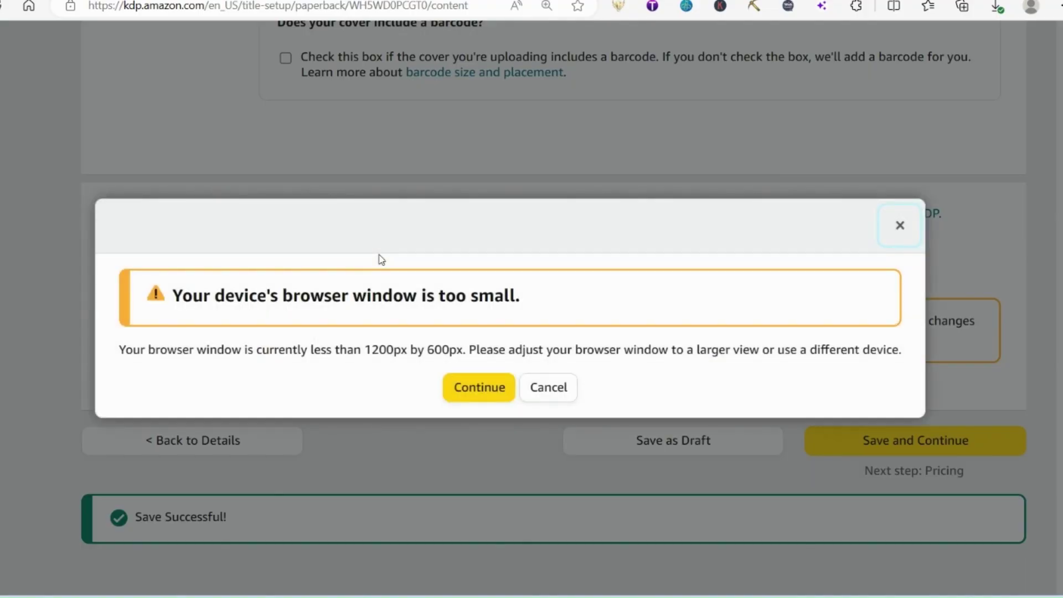
click(475, 397)
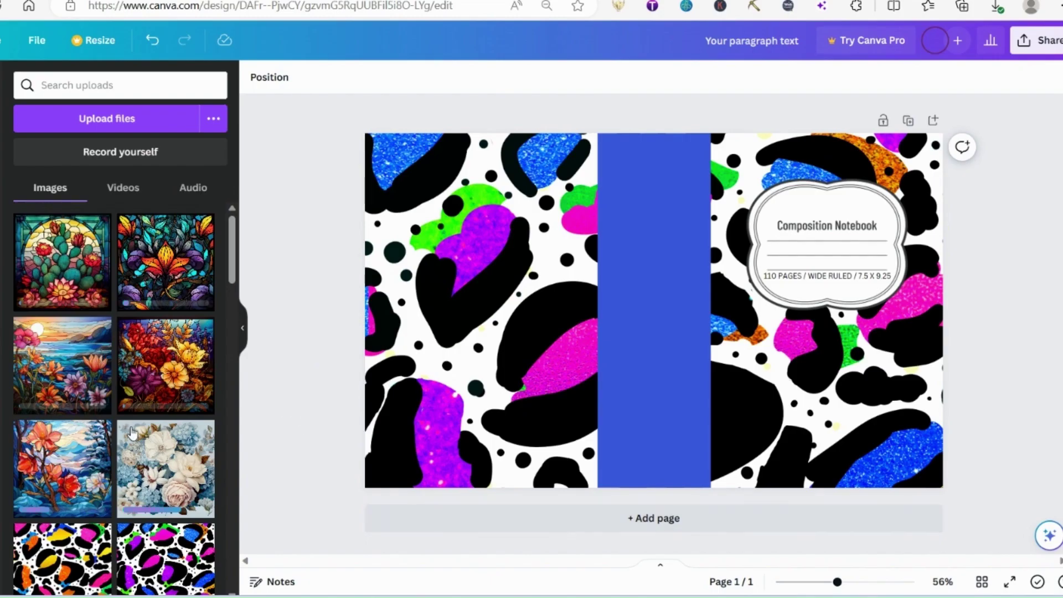
Switch to Canva, add the uploaded blue and white floral image to the cover, and delete the multicoloured animal-print background.
click(154, 467)
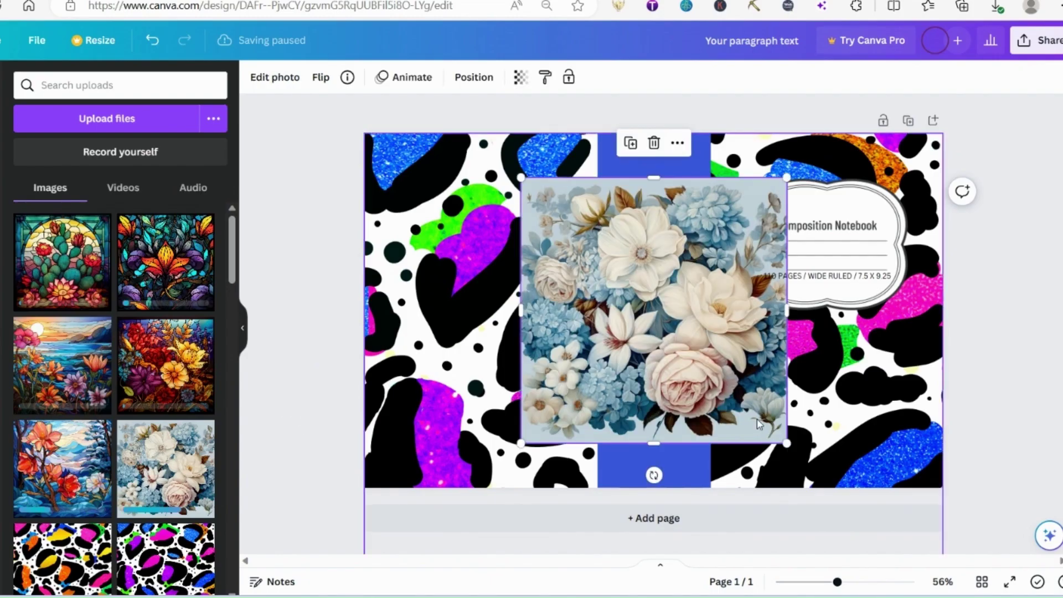
drag(694, 396, 820, 498)
click(475, 414)
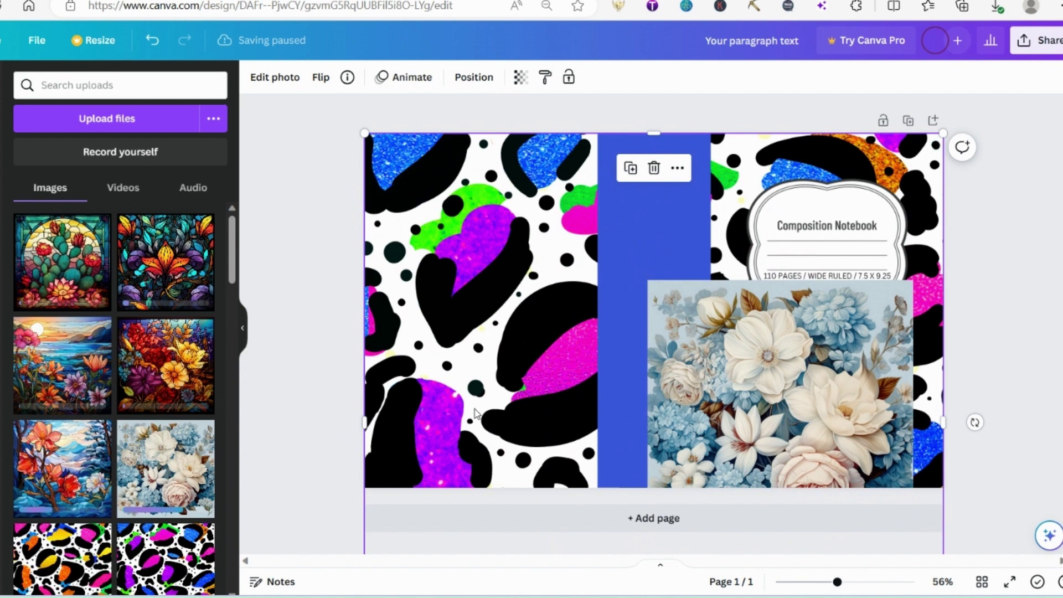
key(Delete)
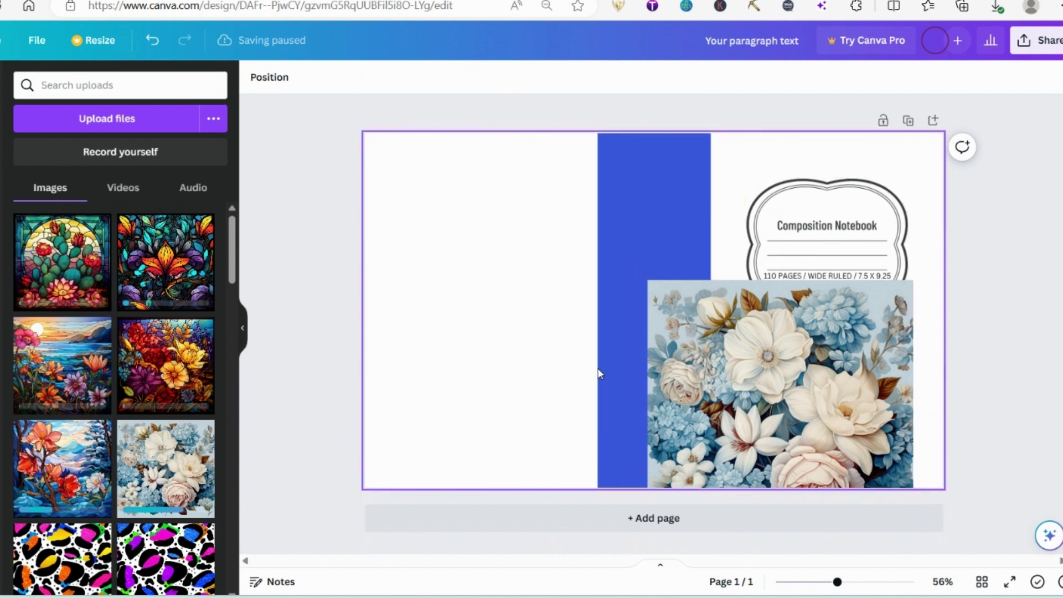
Move and enlarge the floral image to cover the whole page, and send it to the back behind the spine and label.
drag(746, 324, 508, 190)
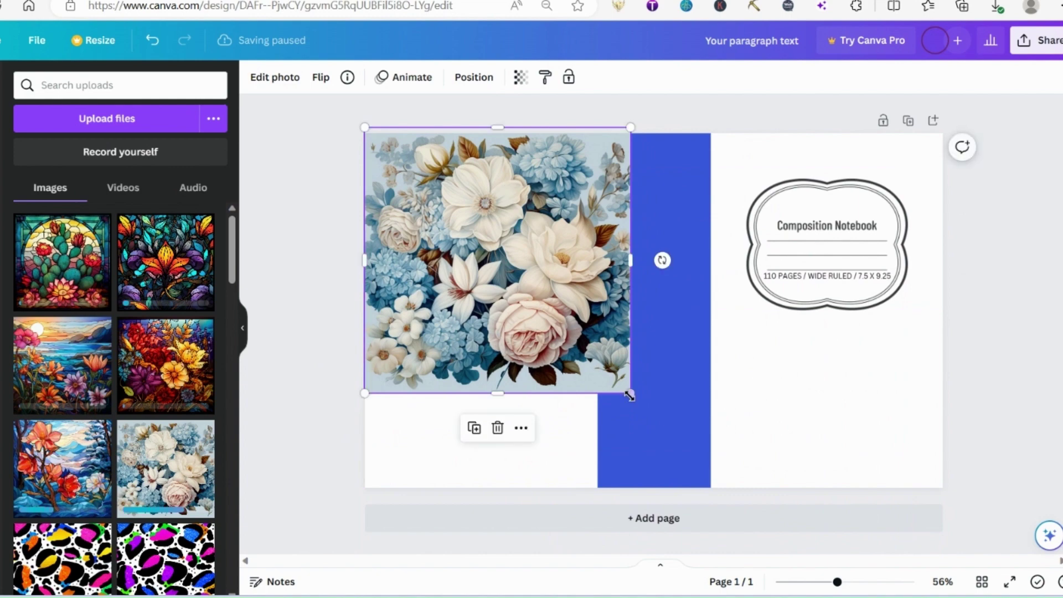
drag(629, 395, 980, 565)
right_click(588, 394)
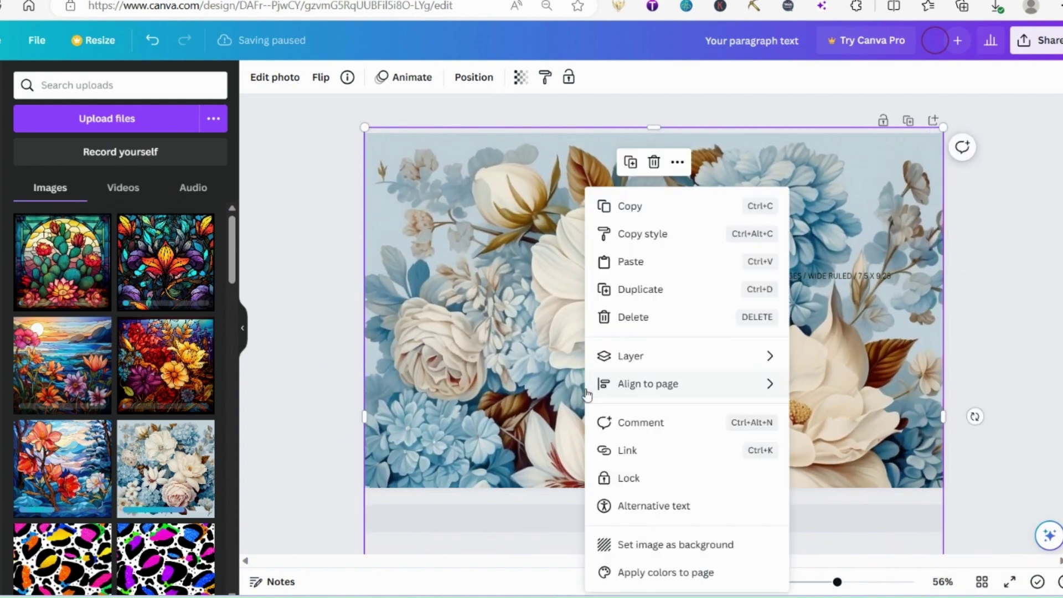
mouse_move(606, 385)
mouse_move(693, 356)
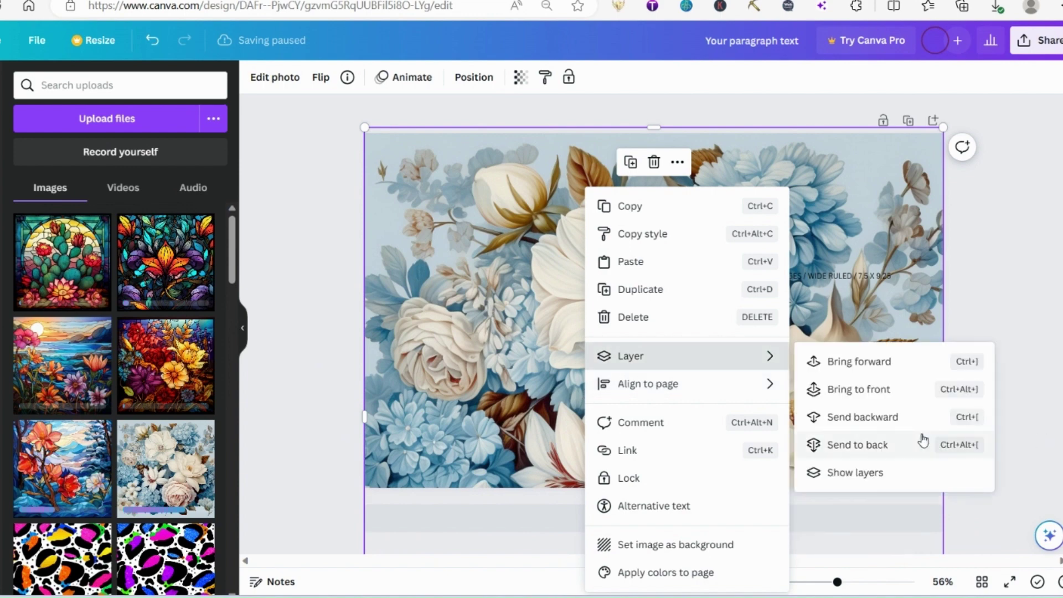
click(885, 446)
Recolour the blue spine rectangle light grey from the photo colors and open the design's download options.
click(662, 339)
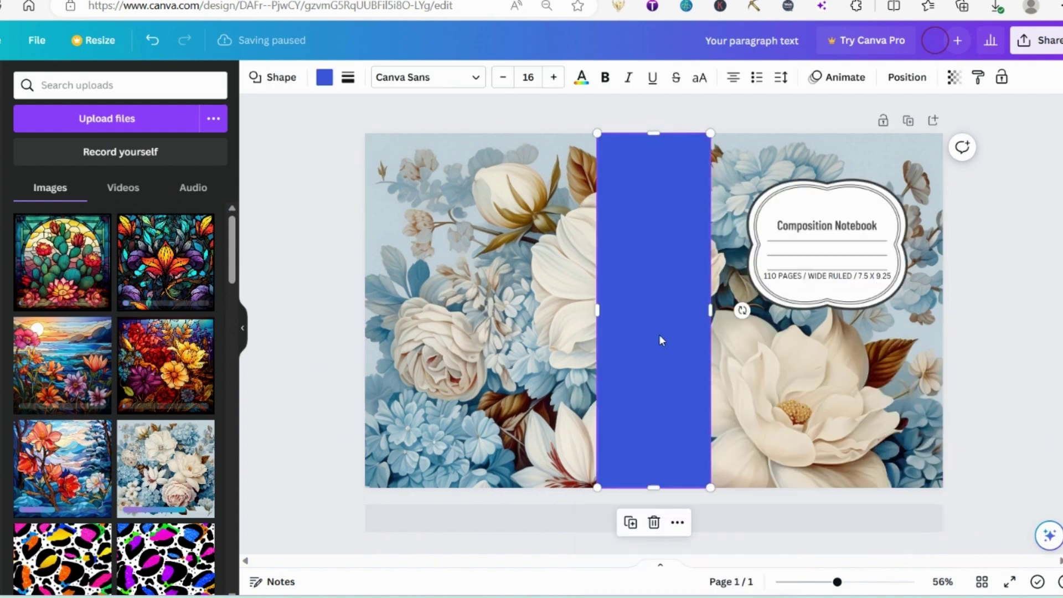
click(324, 77)
click(169, 351)
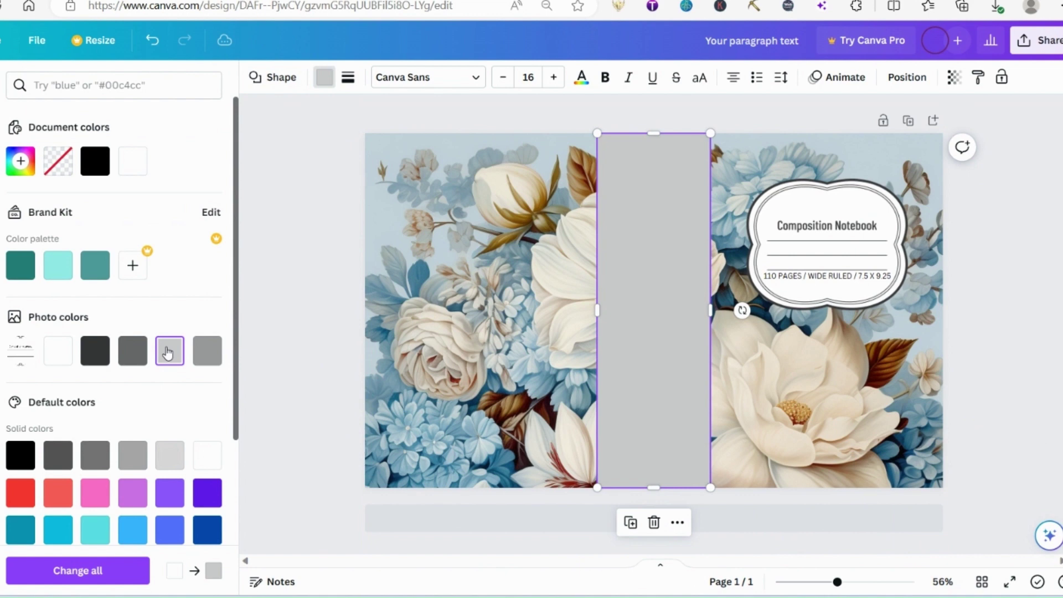
key(Escape)
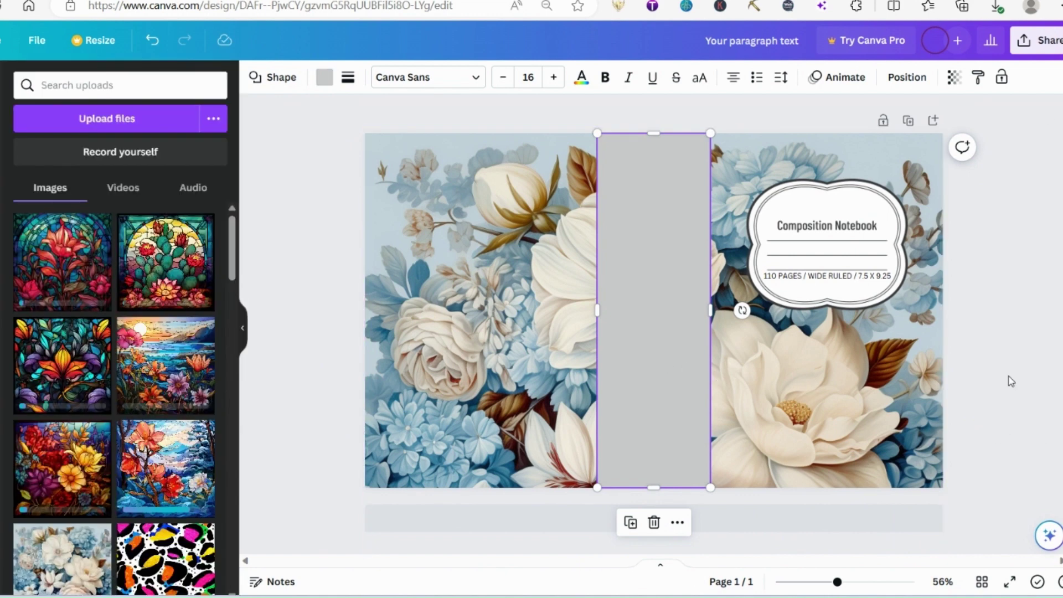
click(1051, 48)
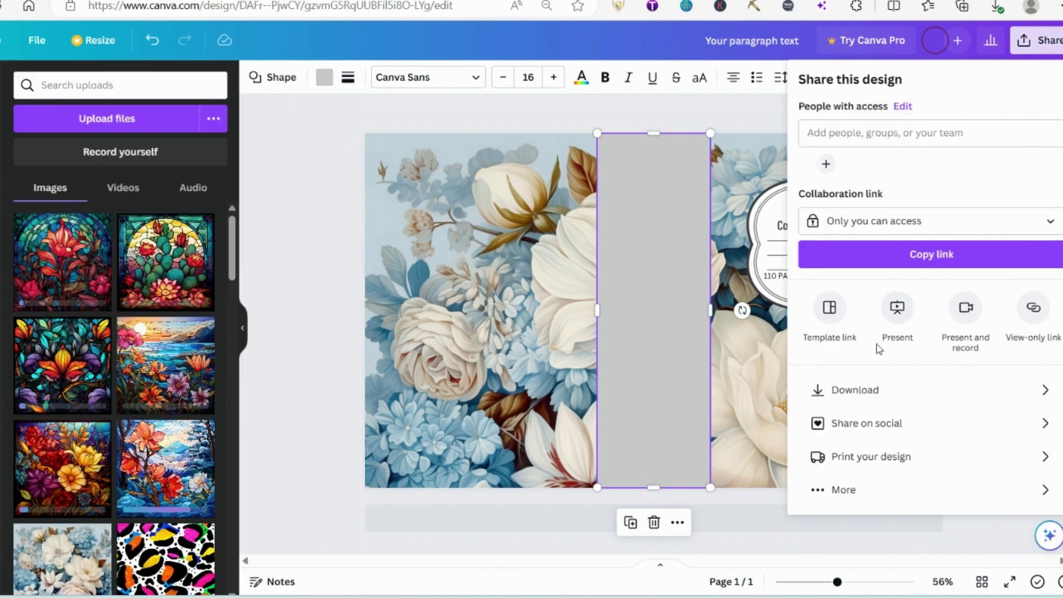
click(872, 392)
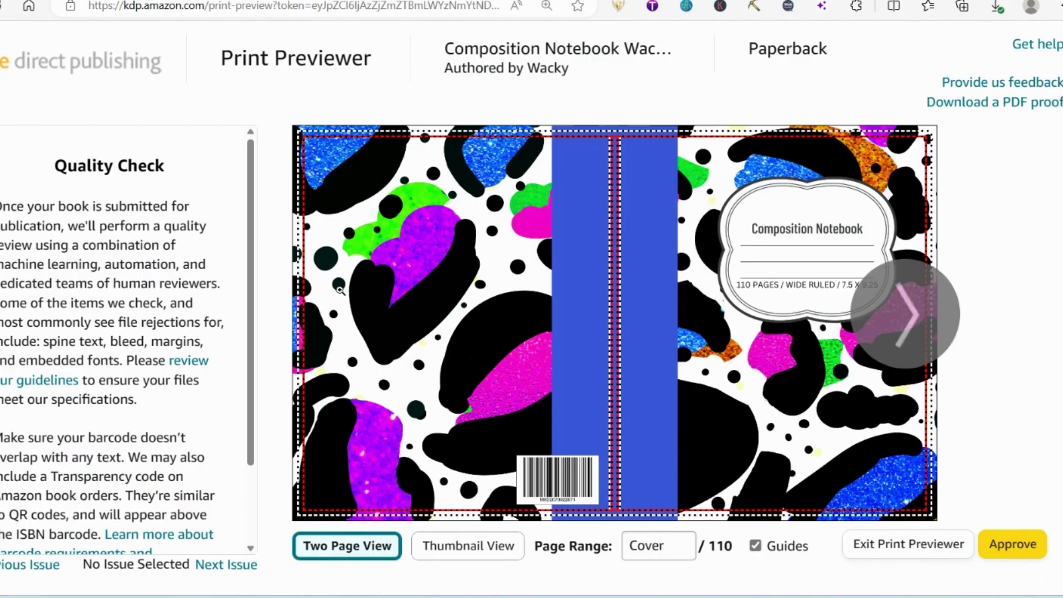
Return to the KDP Print Previewer, page through the cover and lined interior, and approve the book preview.
mouse_move(877, 360)
click(912, 321)
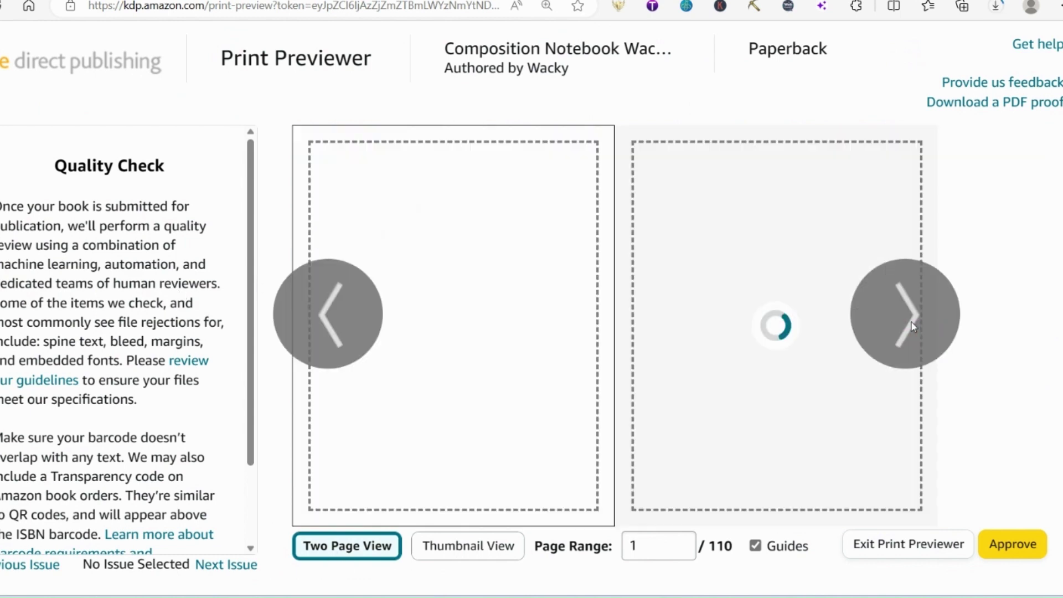
click(890, 313)
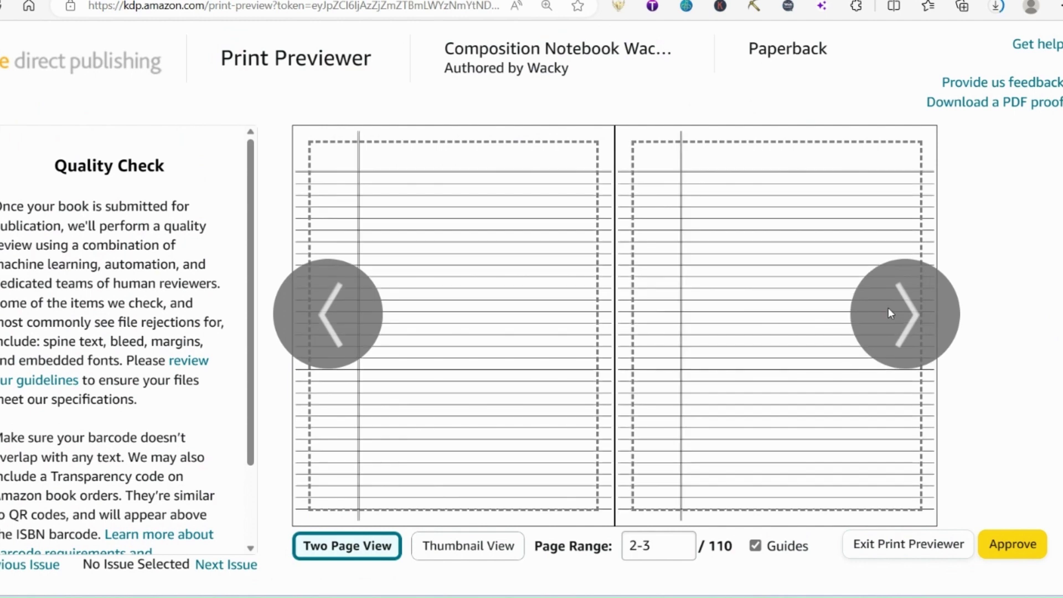
click(888, 313)
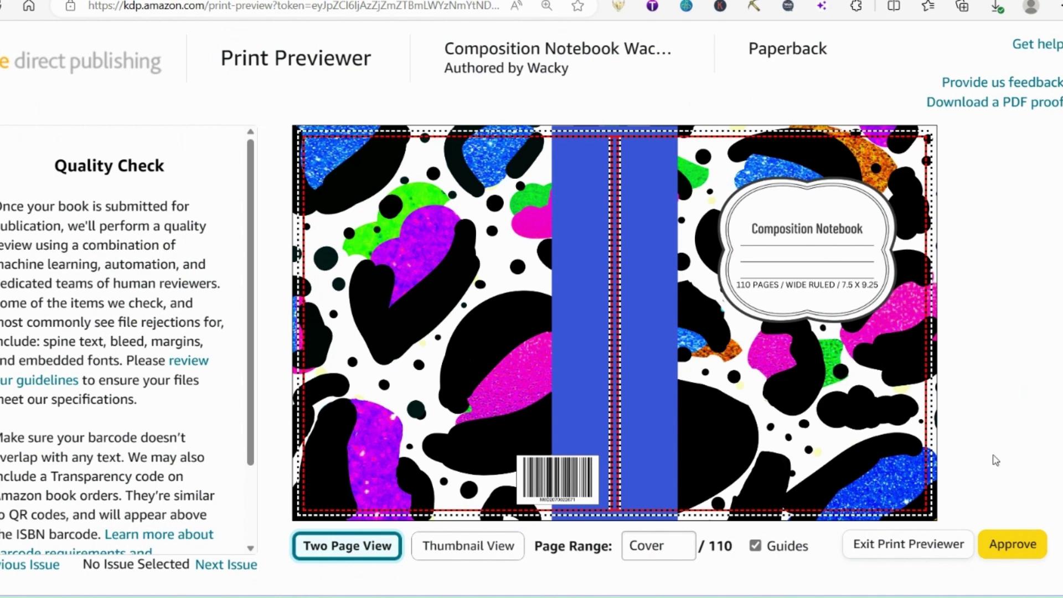
click(1014, 545)
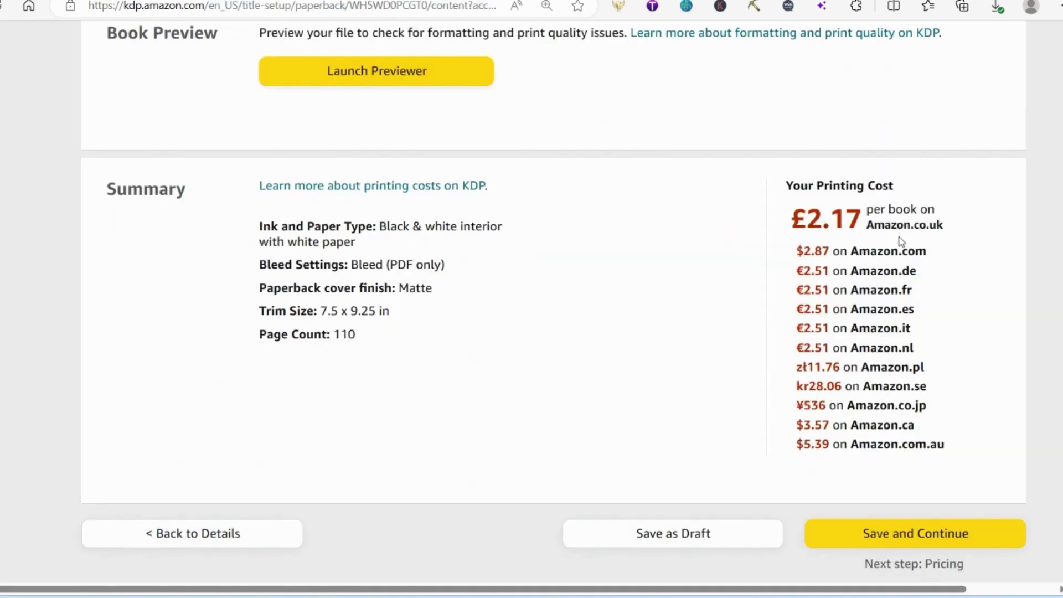
Save the content page, continue to pricing, and set the Amazon.co.uk list price to 4.99 GBP.
click(861, 544)
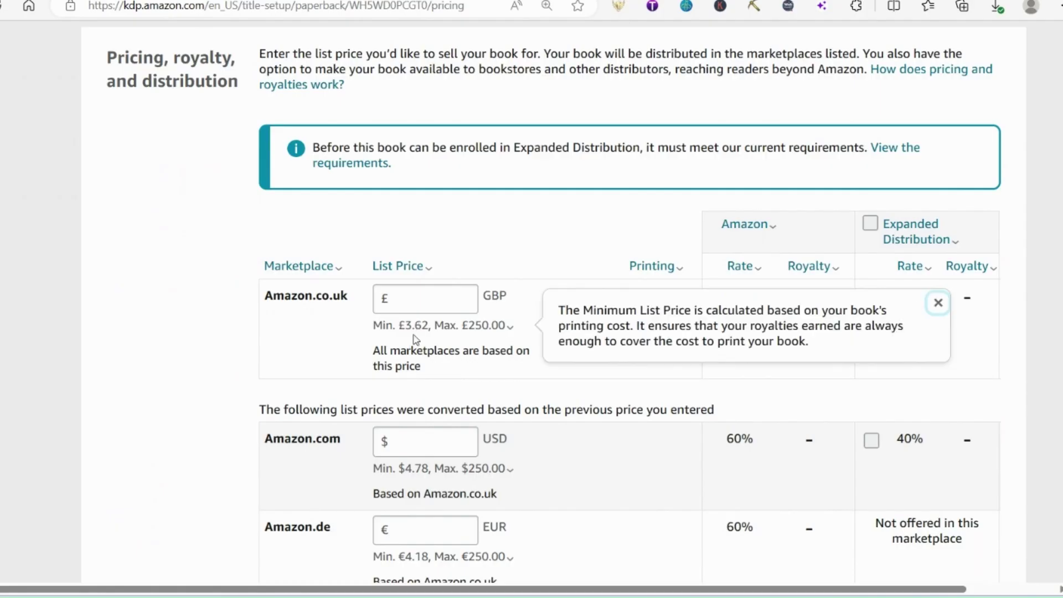
click(415, 340)
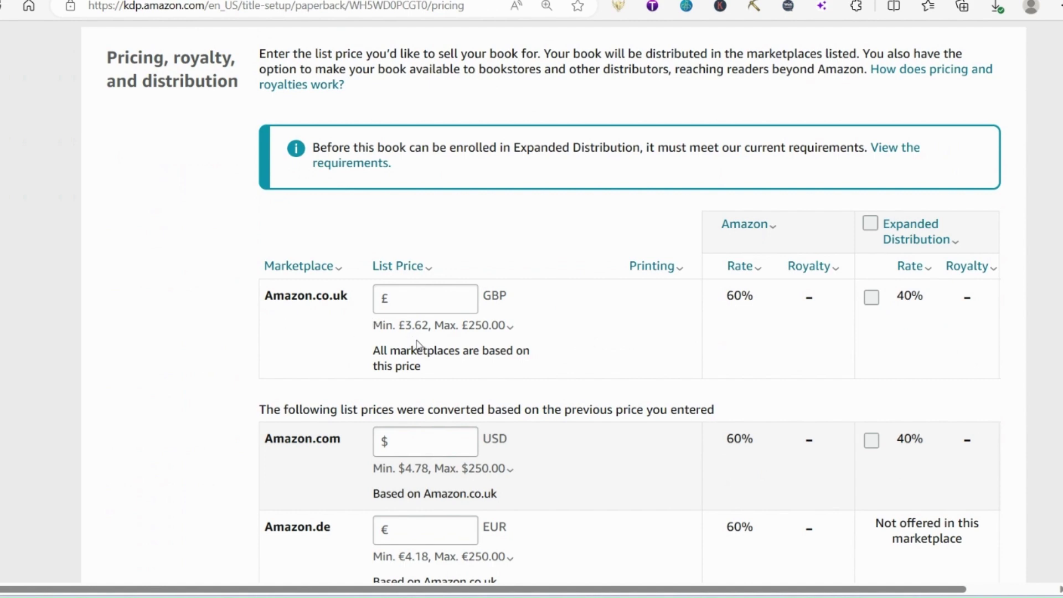
click(413, 304)
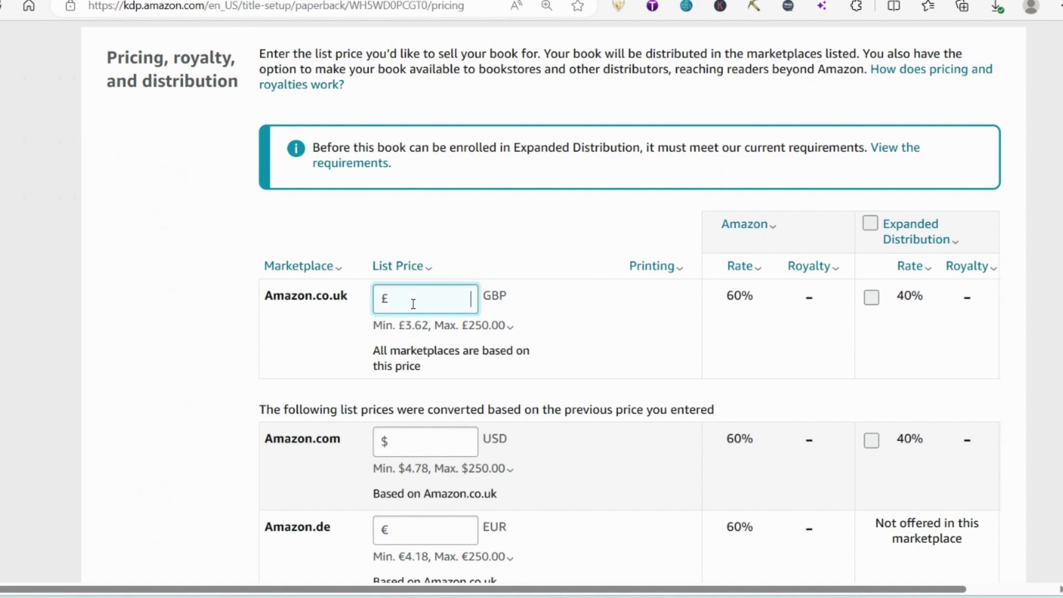
text(4.99)
click(507, 309)
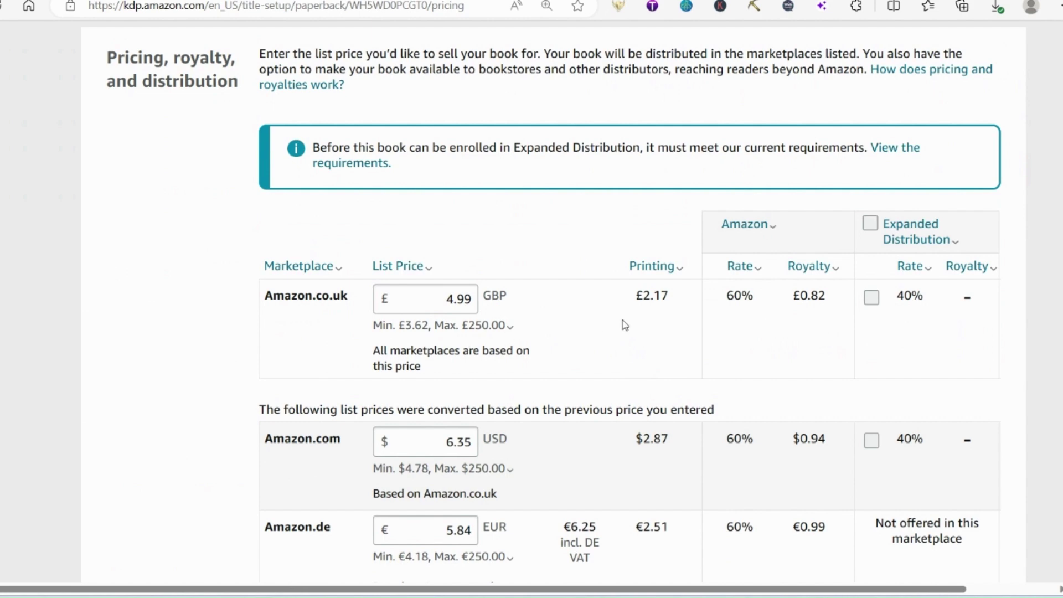
Review the converted marketplace list prices, publish the paperback, and dismiss the confirmation to return to the Bookshelf.
scroll(624, 325, down, 10)
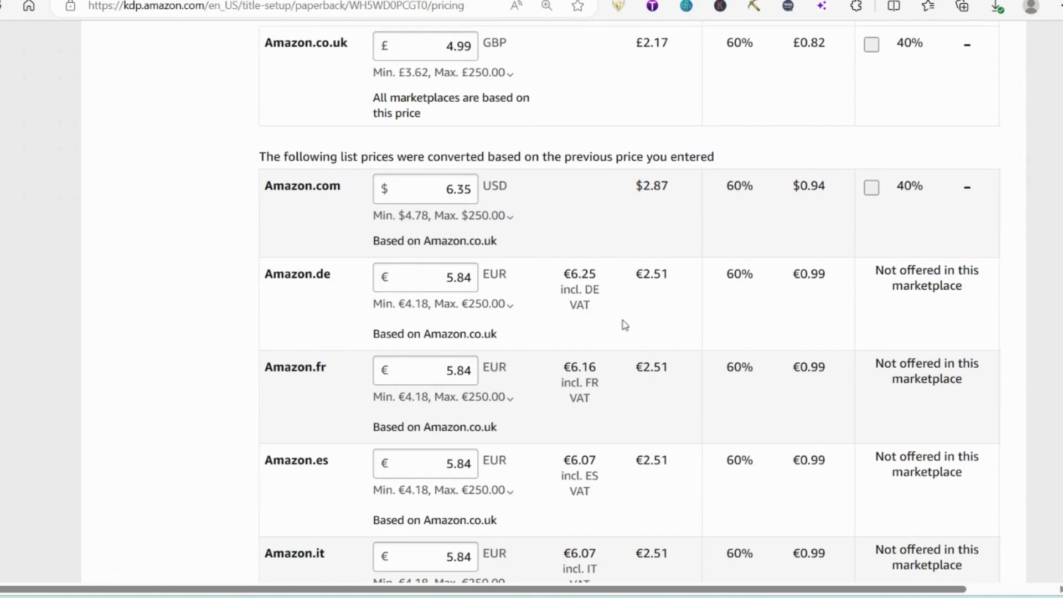
scroll(625, 325, down, 6)
scroll(553, 304, up, 15)
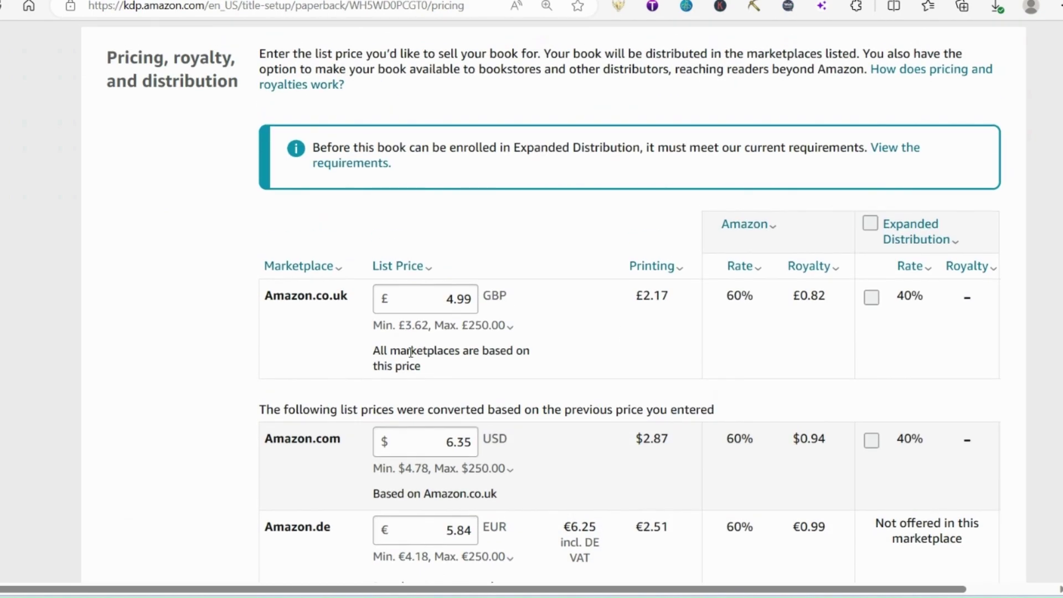
scroll(514, 502, up, 3)
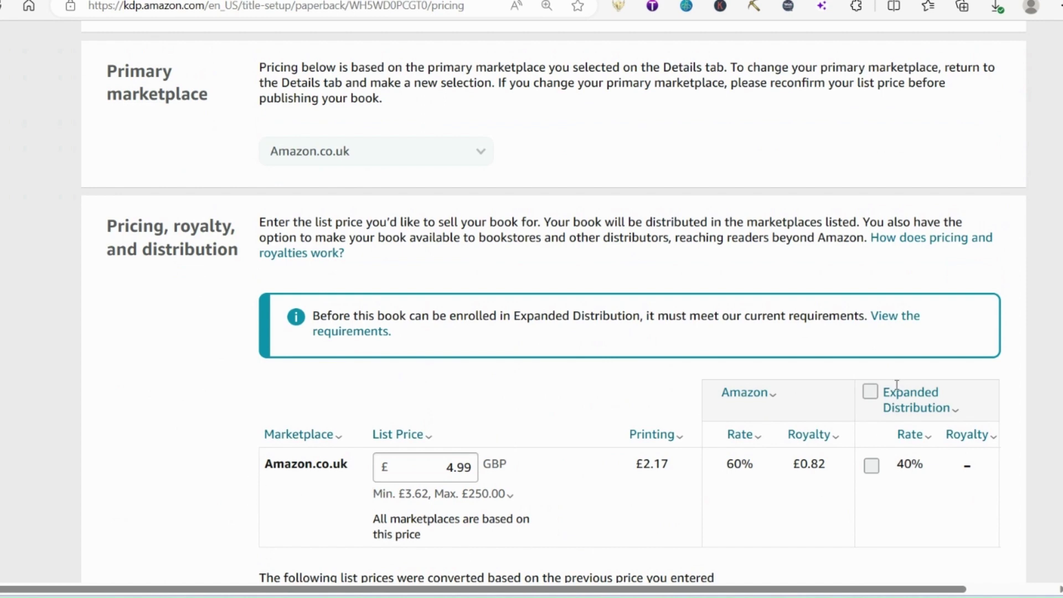
click(875, 407)
click(885, 489)
scroll(400, 454, down, 15)
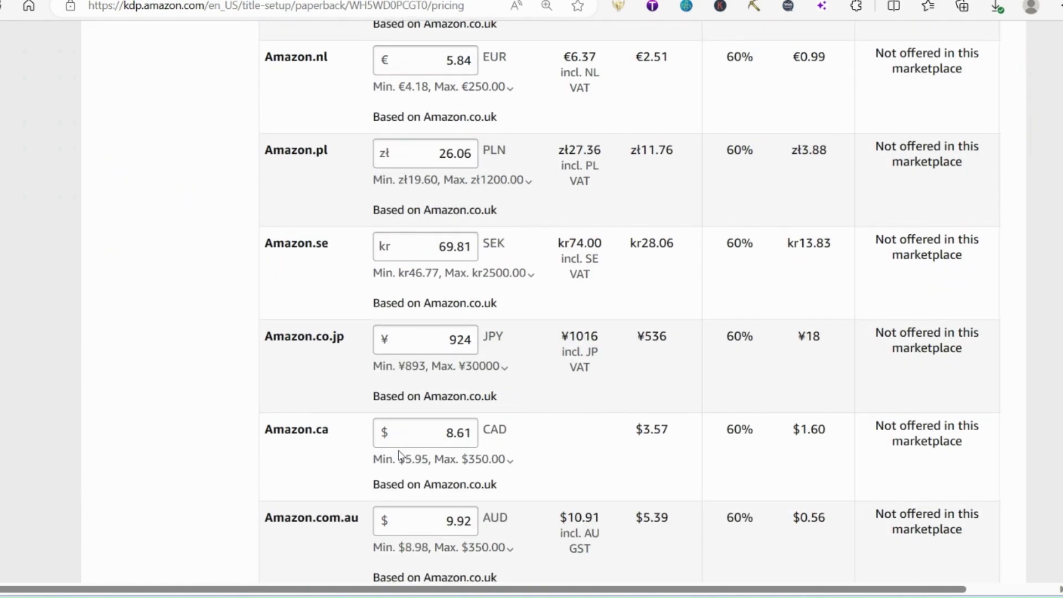
scroll(400, 454, down, 9)
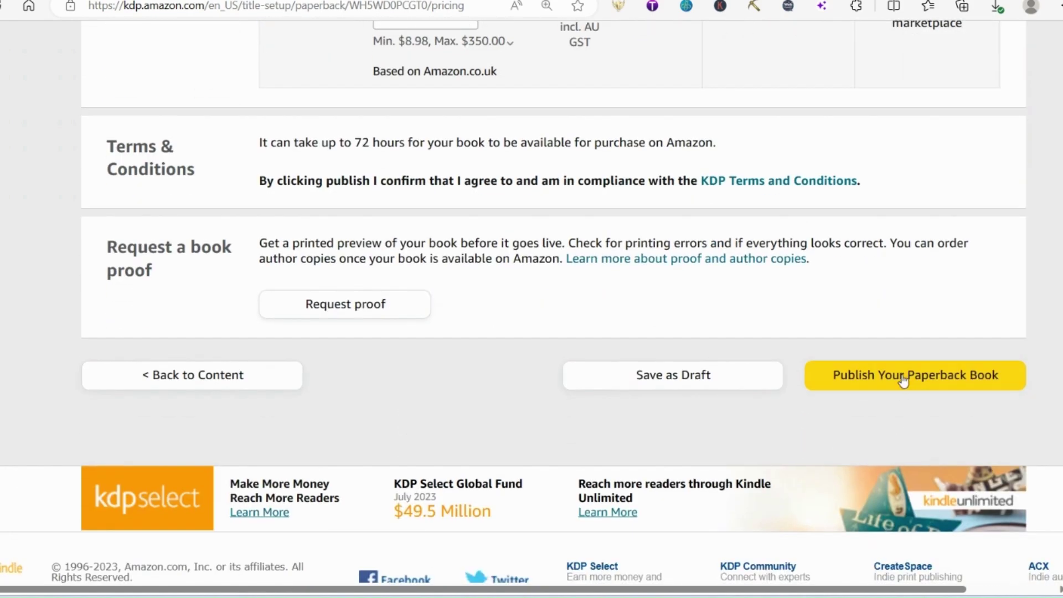
click(902, 376)
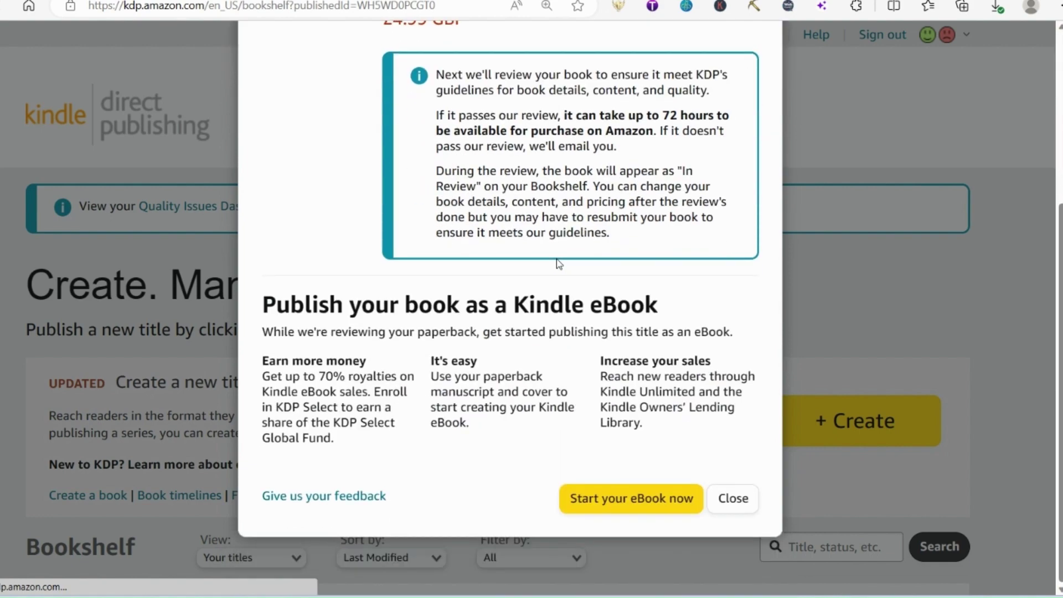
scroll(221, 299, down, 6)
click(41, 337)
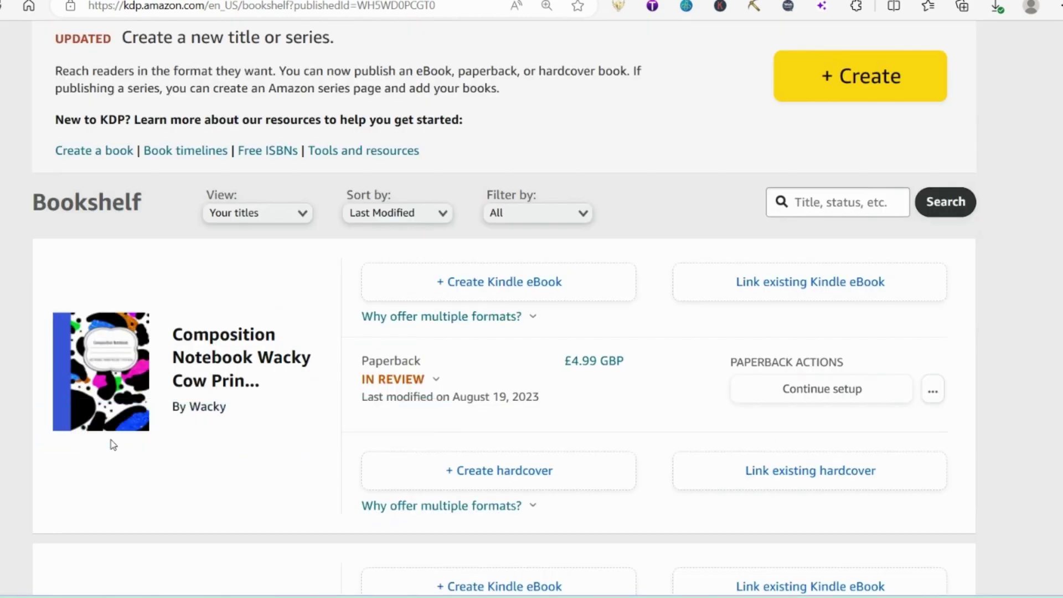
Create a new paperback titled Composition Notebook with the subtitle "110 Pages / Wide Ruled / 7.5 x 9.25 Inches".
click(801, 88)
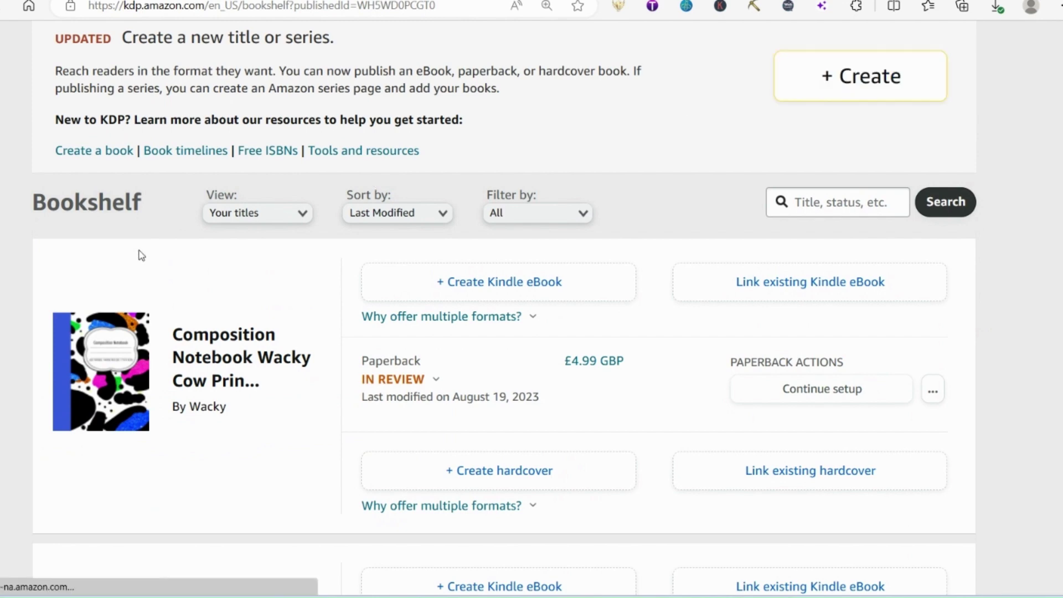
click(612, 434)
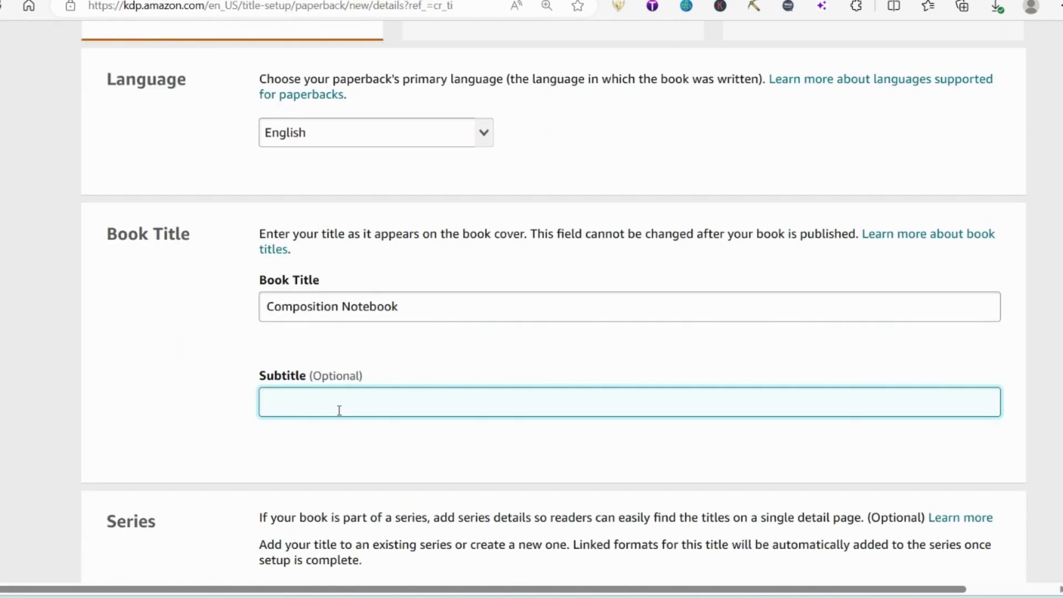
text(110 Pages / Wide Ruled / 7.5 x 9.25 Inches)
scroll(477, 292, down, 2)
text(.)
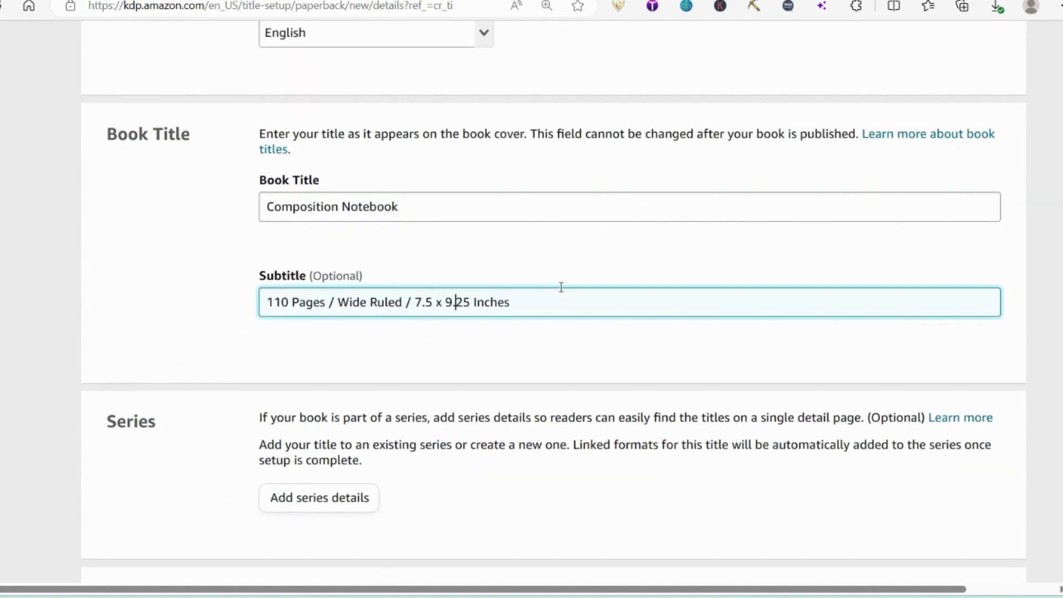
Enter the author's pen name as the primary author's last name and paste in the prepared book description.
scroll(562, 286, down, 10)
click(716, 166)
text(Shabby)
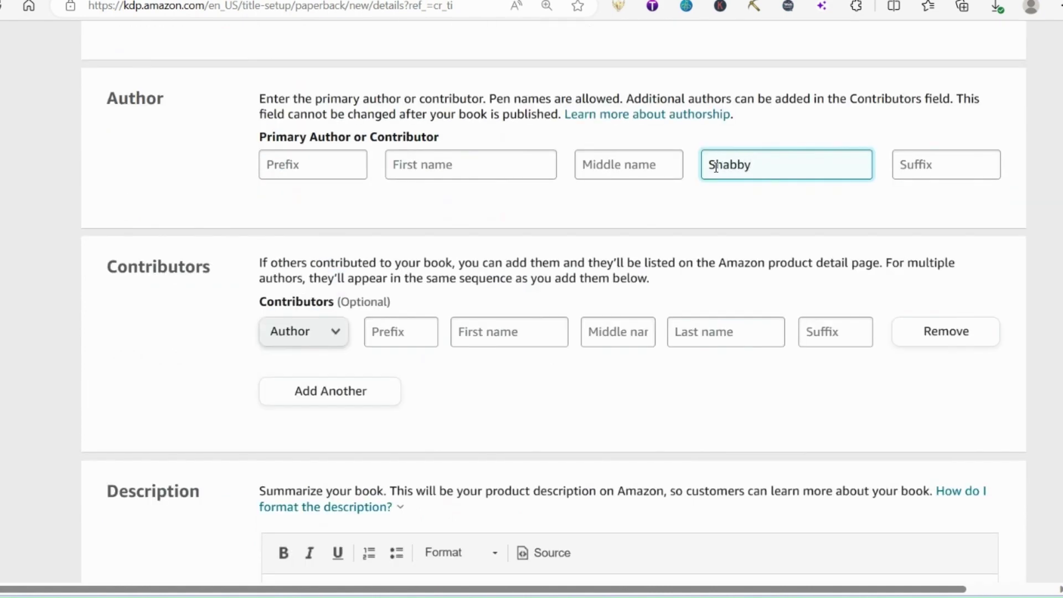
scroll(325, 434, down, 3)
click(325, 434)
key(ctrl+v)
Answer No to sexually explicit images or title and declare ownership of the copyright and publishing rights.
scroll(325, 434, down, 10)
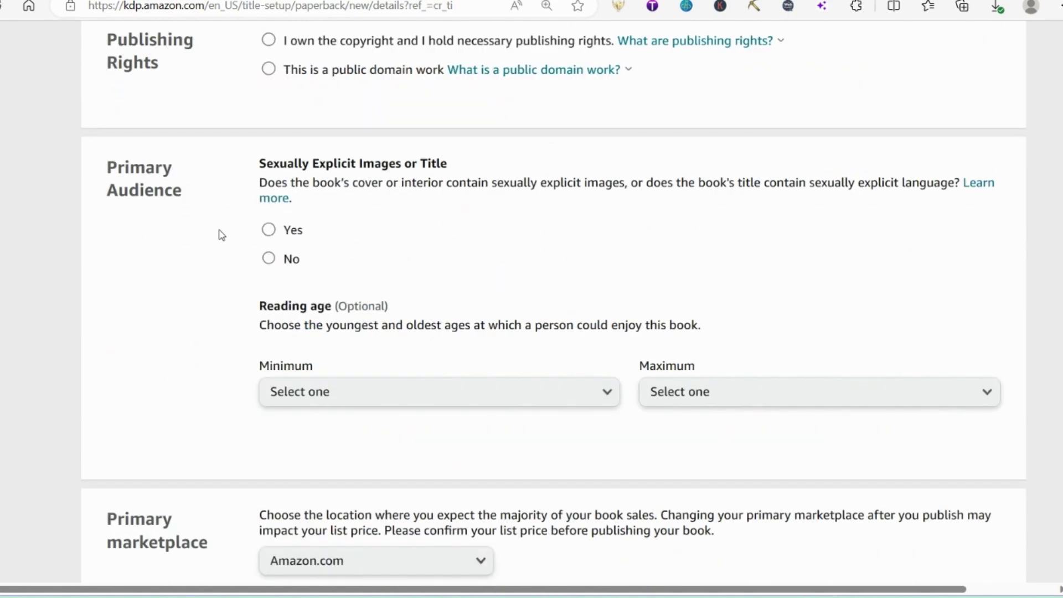
click(269, 259)
scroll(304, 182, up, 3)
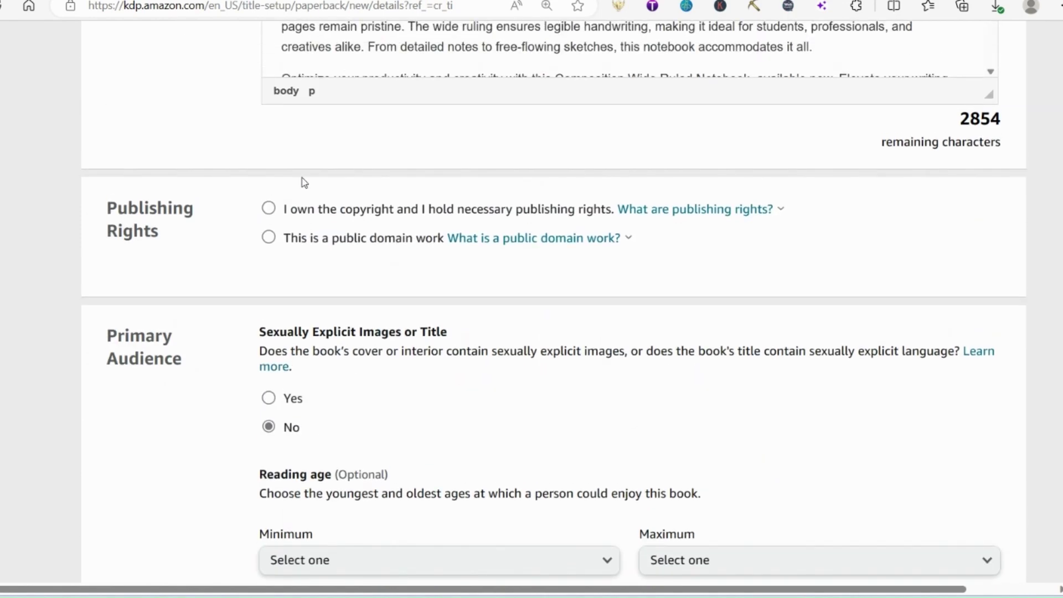
click(269, 209)
Assign the categories Children's Books › Classics and Crafts, Hobbies & Home › General, and continue to the paperback content page.
scroll(329, 246, down, 8)
click(343, 197)
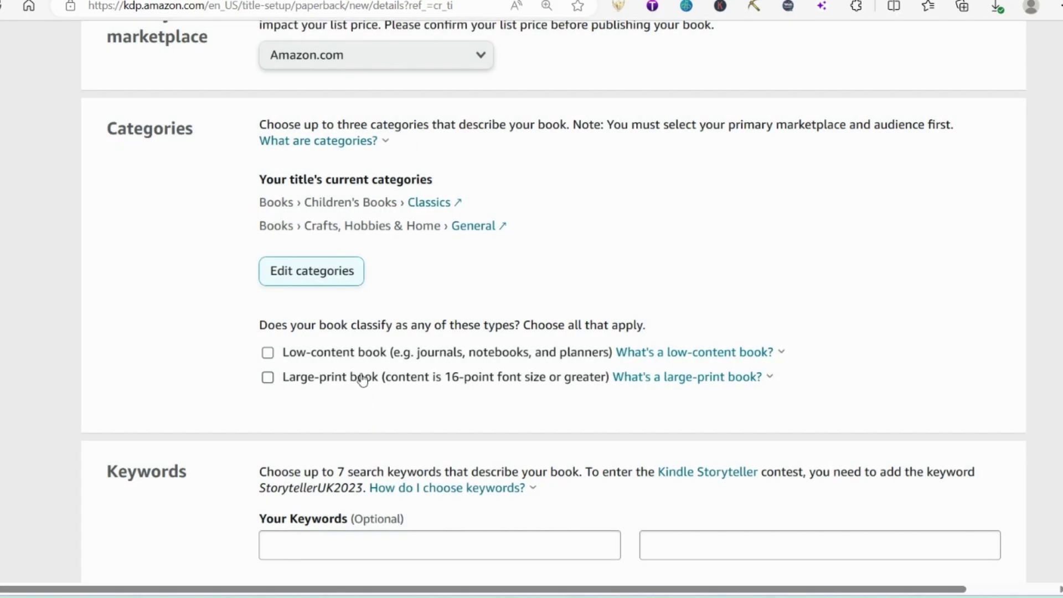
scroll(361, 369, down, 5)
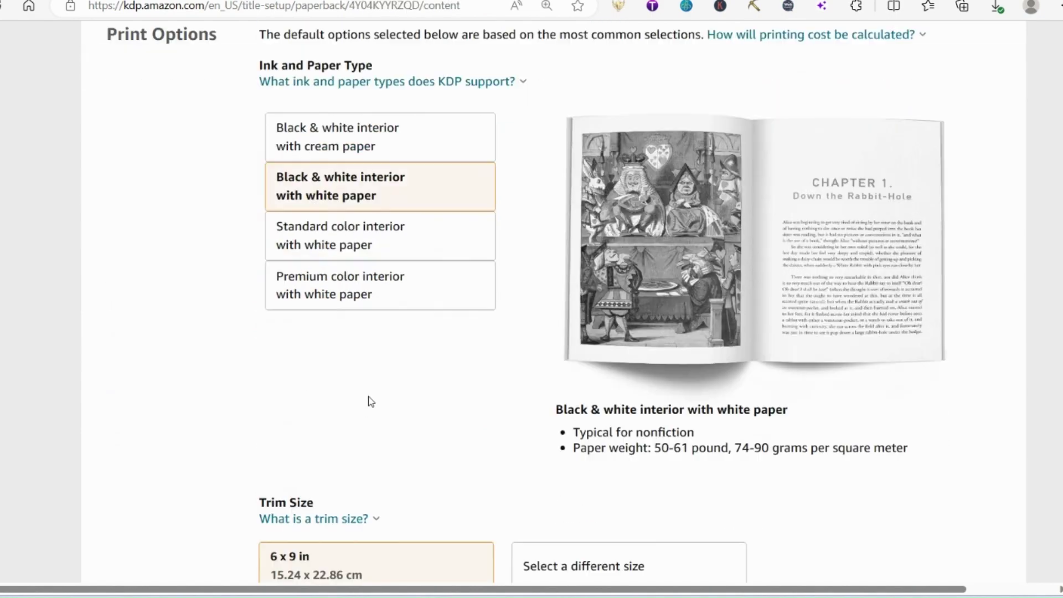
Set the print options to Bleed (PDF only), a 7.5 x 9.25 in trim size and a matte cover finish.
scroll(368, 401, down, 4)
click(559, 424)
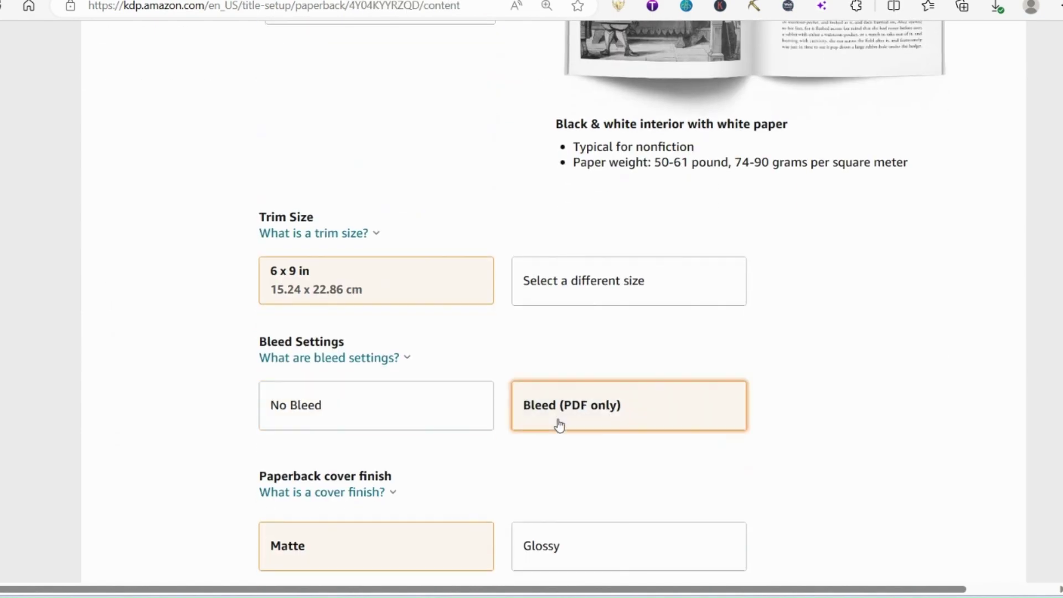
click(522, 298)
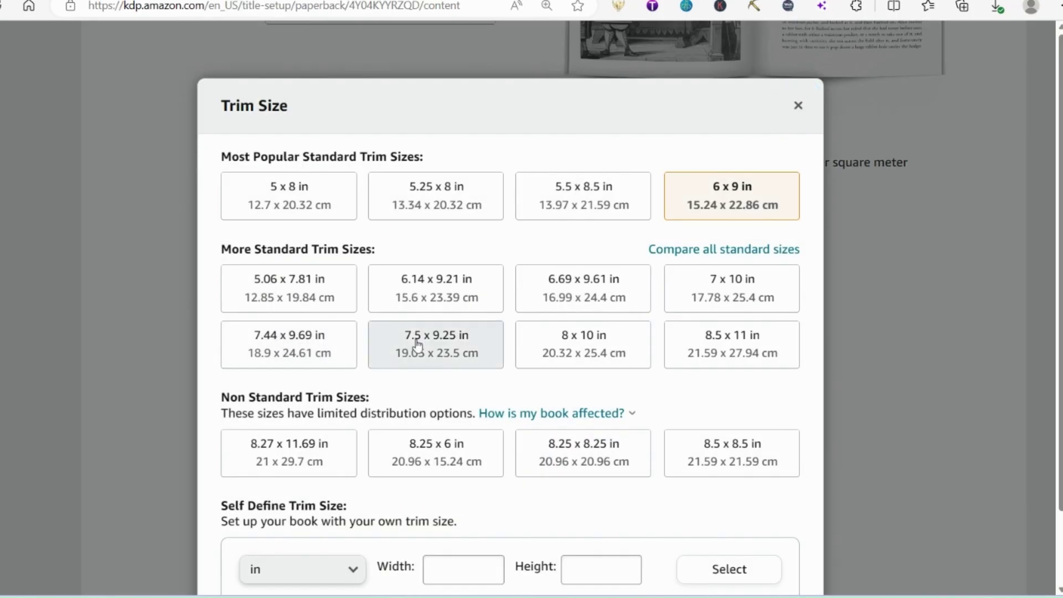
click(438, 339)
scroll(297, 346, down, 3)
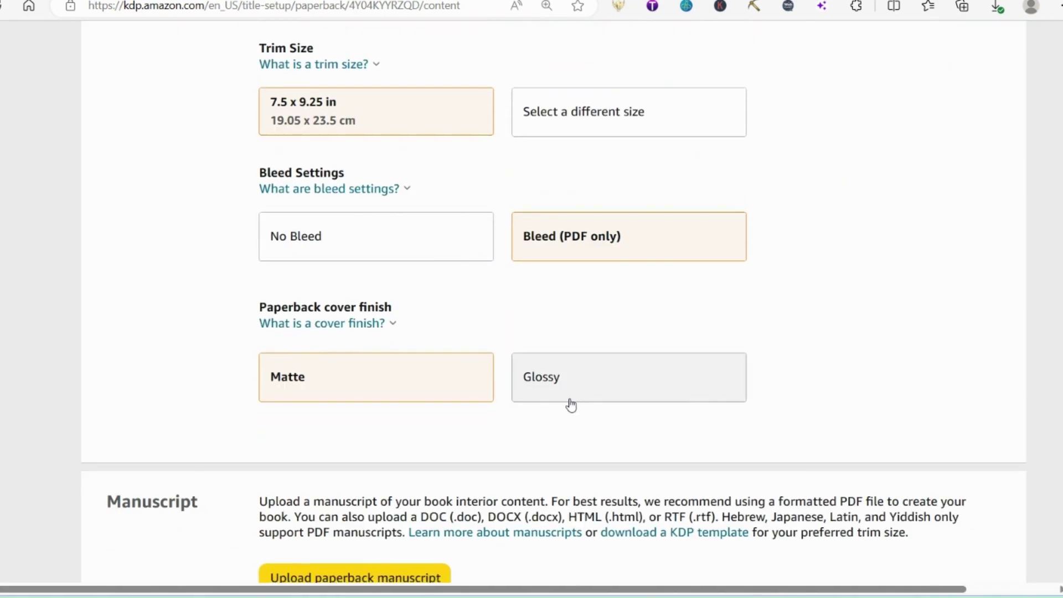
click(415, 398)
Choose to upload an existing print-ready PDF cover and open the cover file selection.
scroll(413, 401, down, 5)
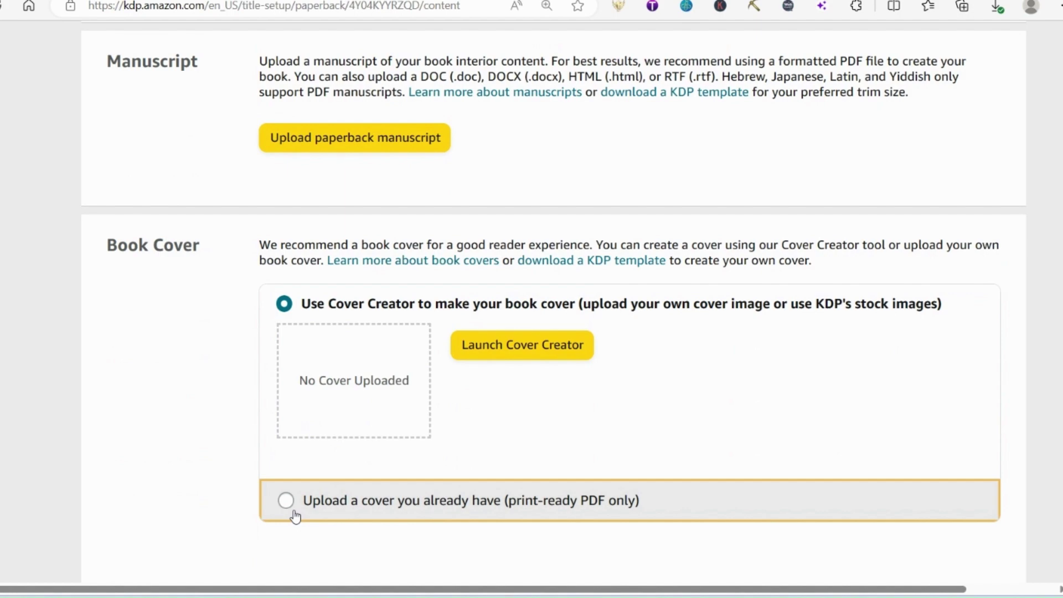
click(286, 501)
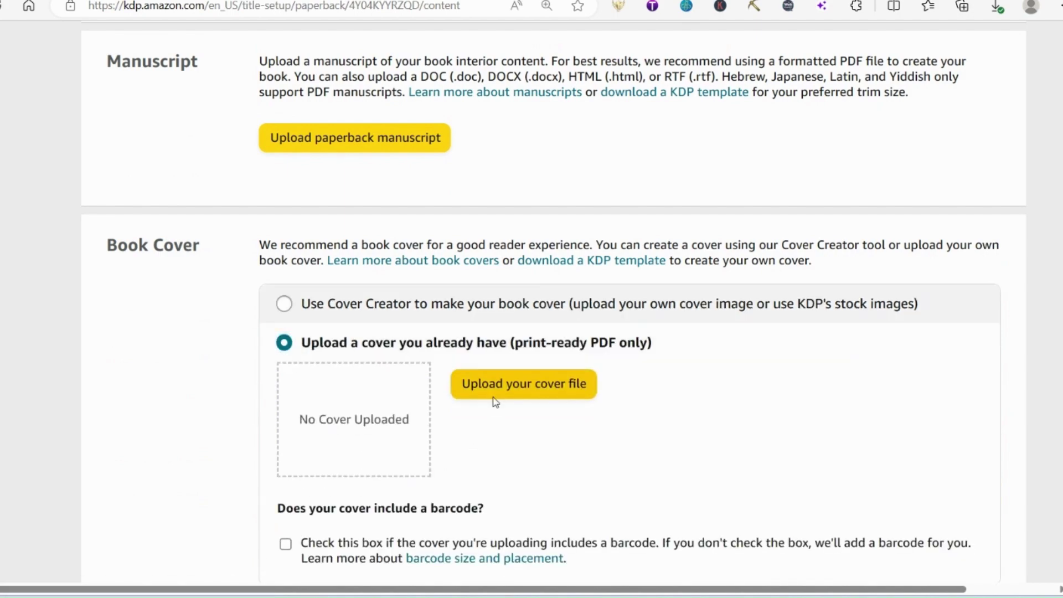
click(493, 395)
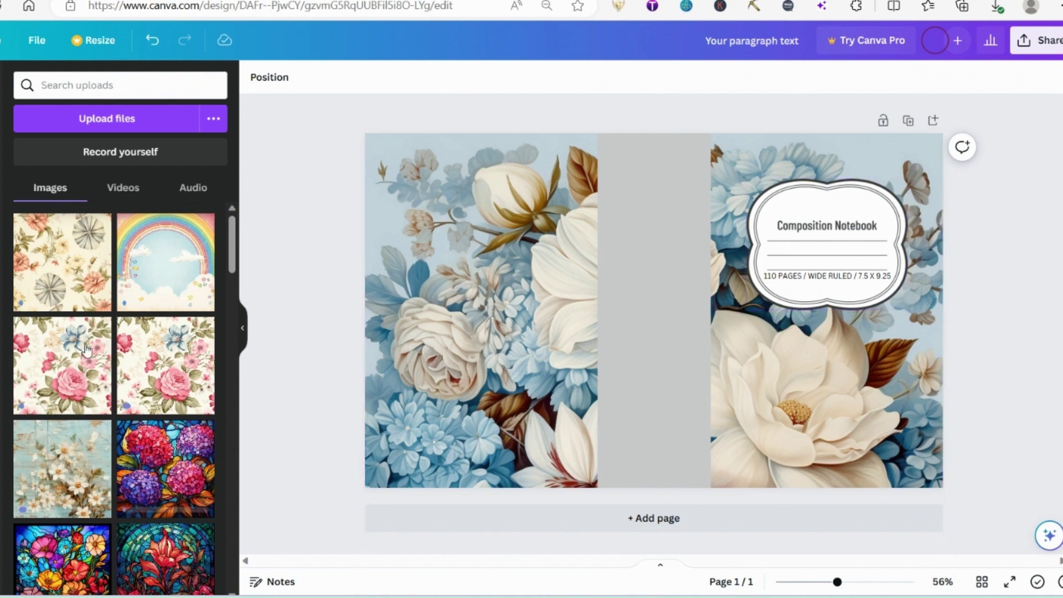
Switch to Canva, add the uploaded pink rose floral image, and enlarge it to 15.5 x 15.5 to cover the whole page.
click(61, 381)
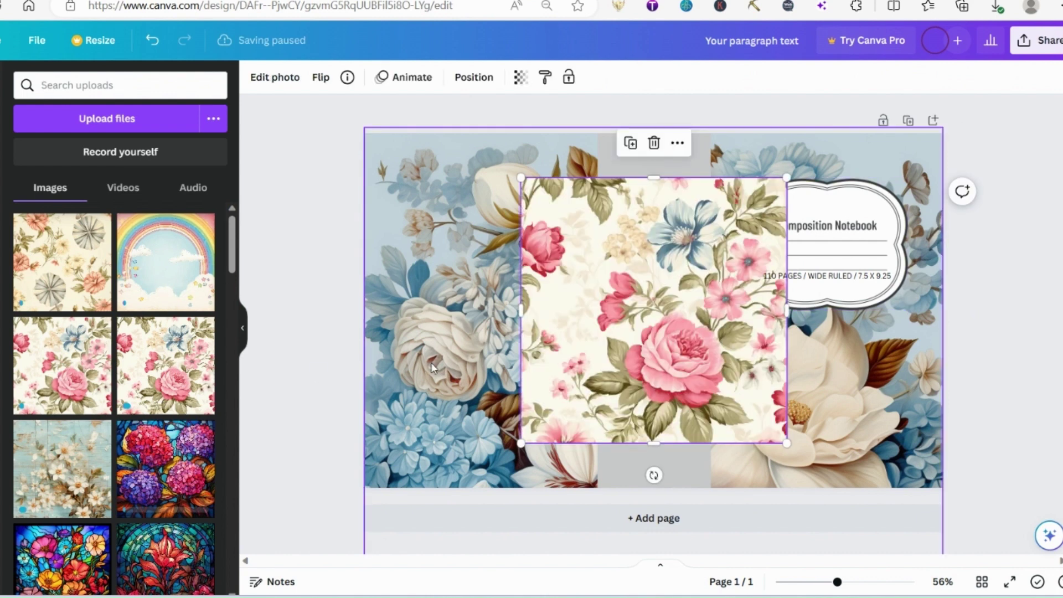
drag(586, 324, 775, 354)
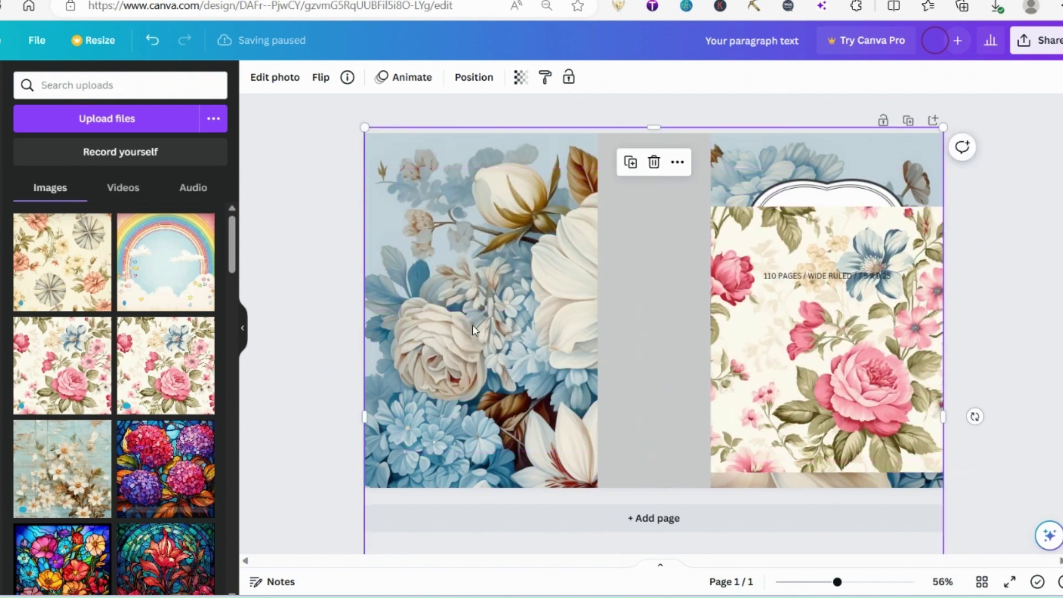
key(ctrl+z)
drag(629, 397, 953, 559)
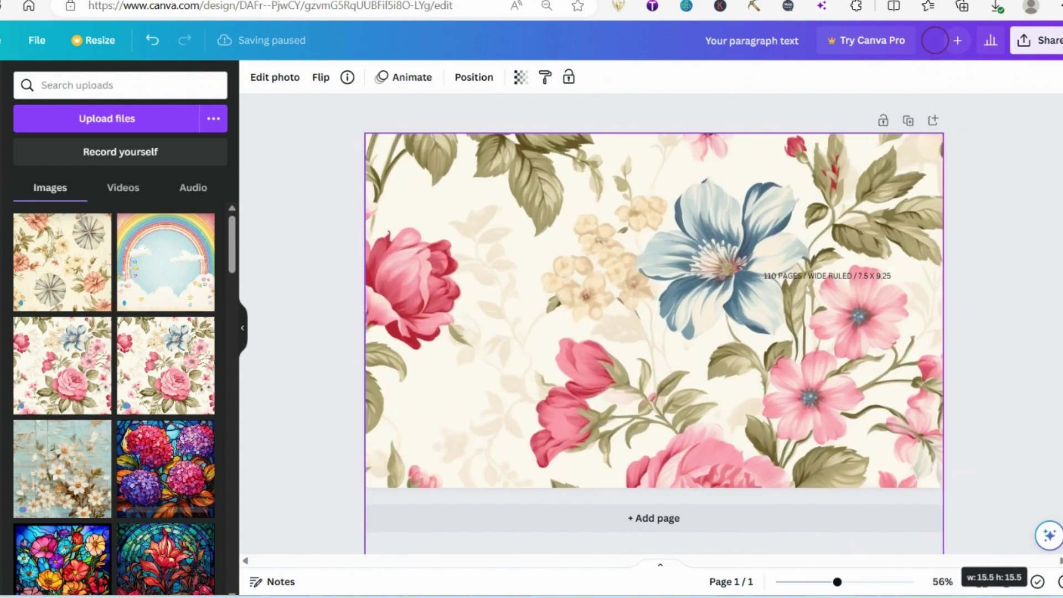
Send the pink rose image behind the spine and label, and open the grey spine rectangle's color options.
right_click(728, 355)
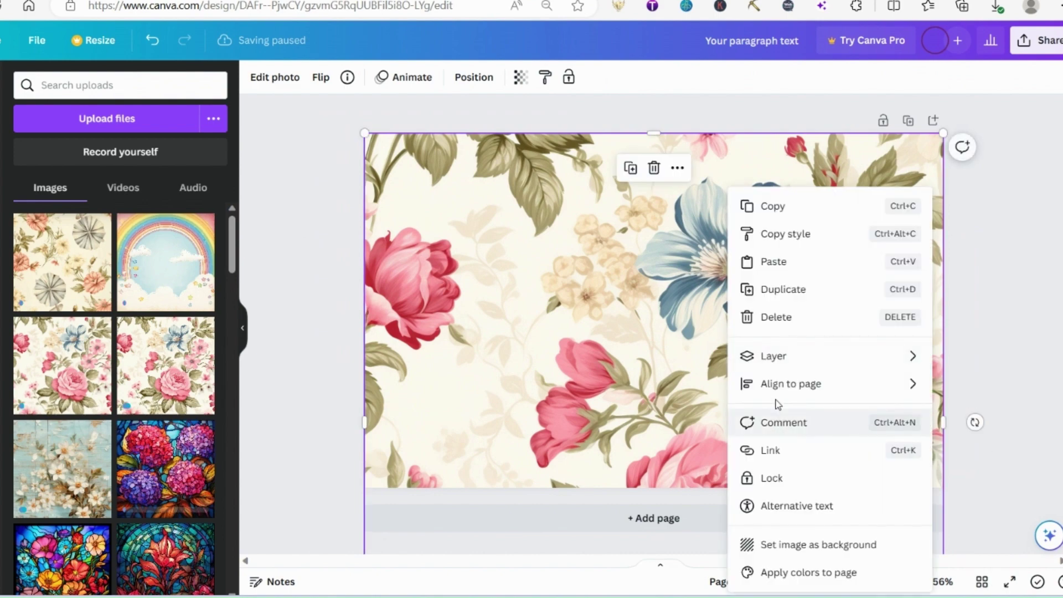
mouse_move(795, 360)
click(575, 441)
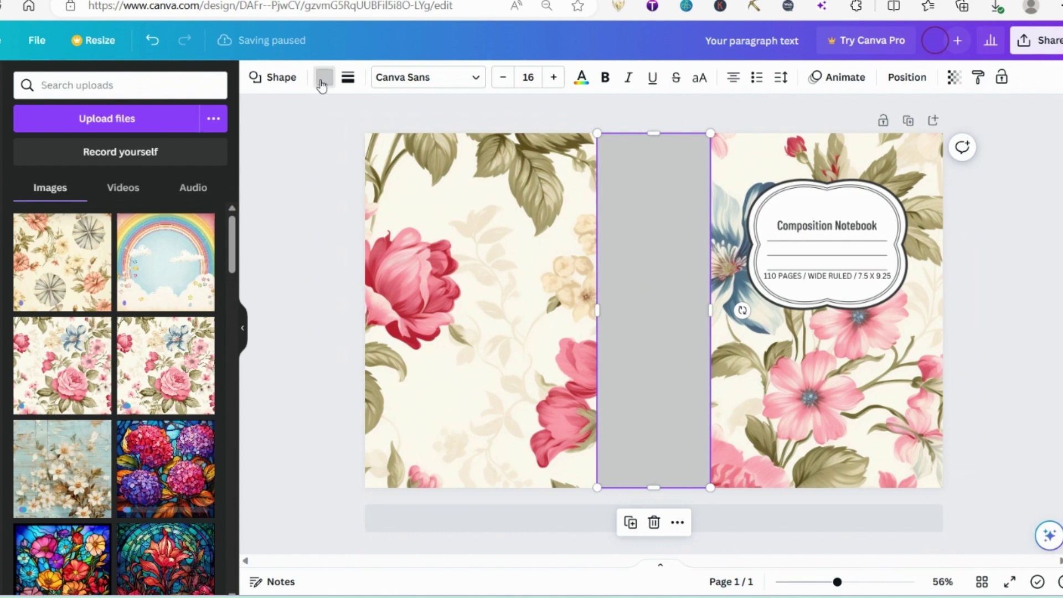
click(324, 78)
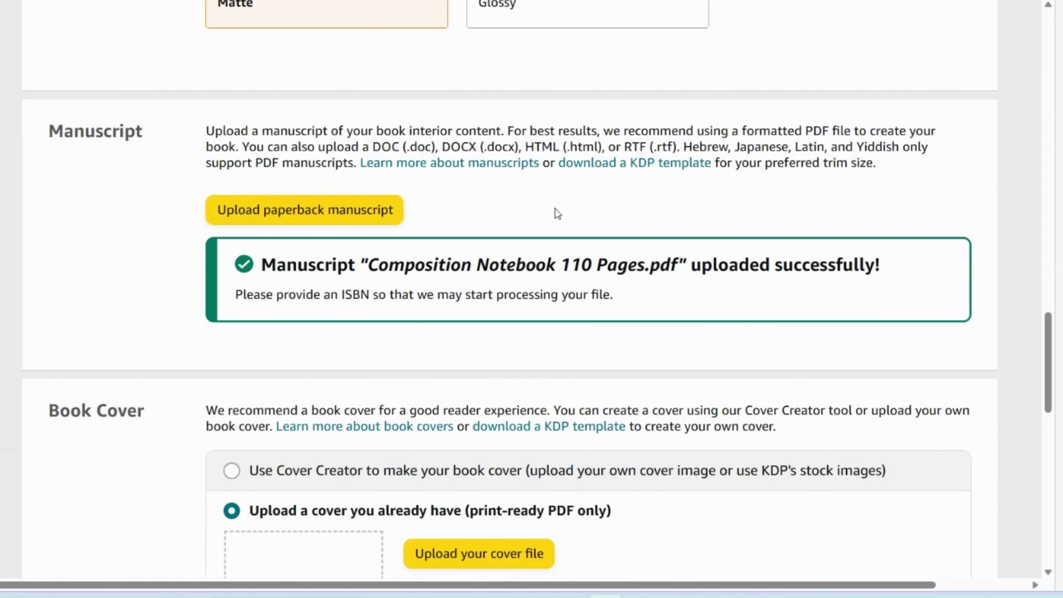
Return to the KDP content page and check the manuscript and book cover upload sections.
scroll(557, 213, down, 3)
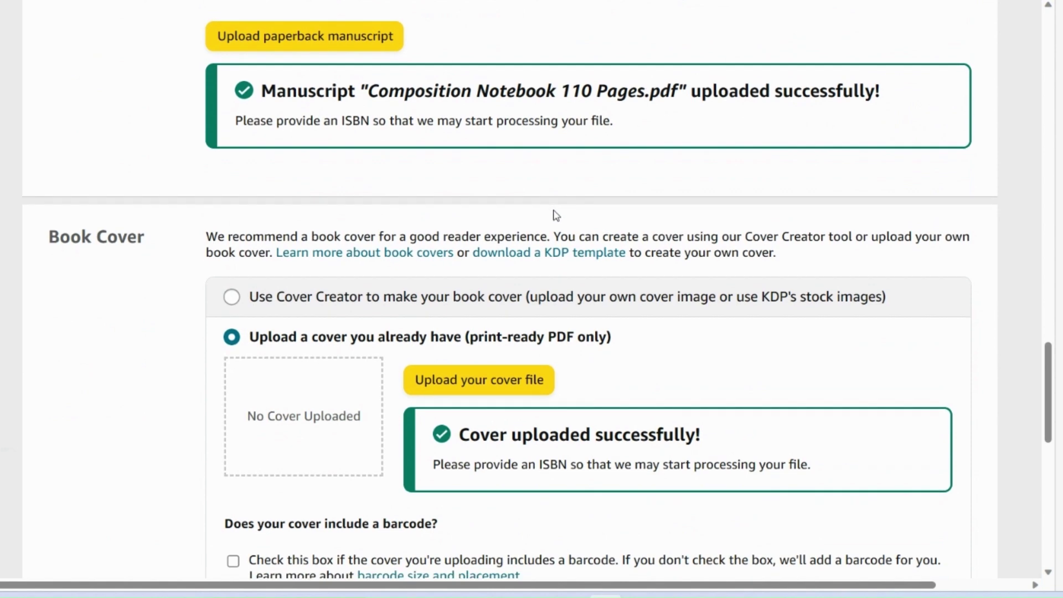
scroll(496, 270, down, 3)
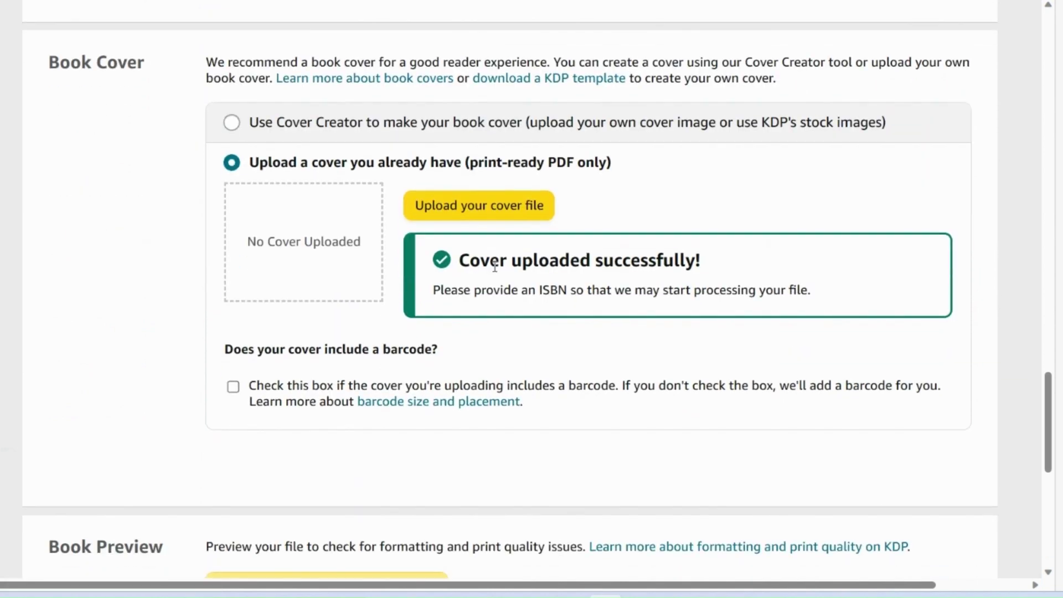